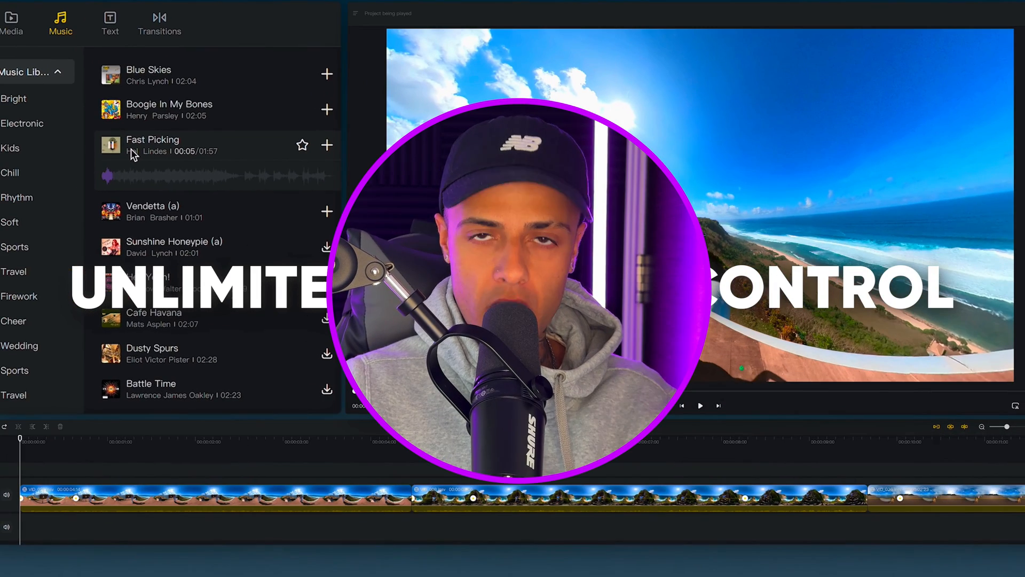
left_click_drag(130, 148, 21, 528)
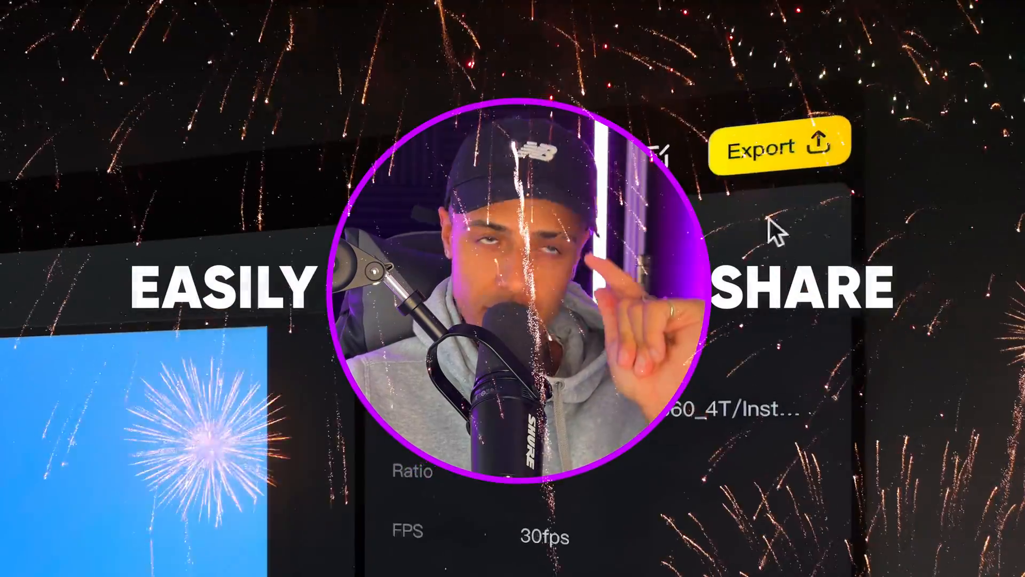
left_click(790, 142)
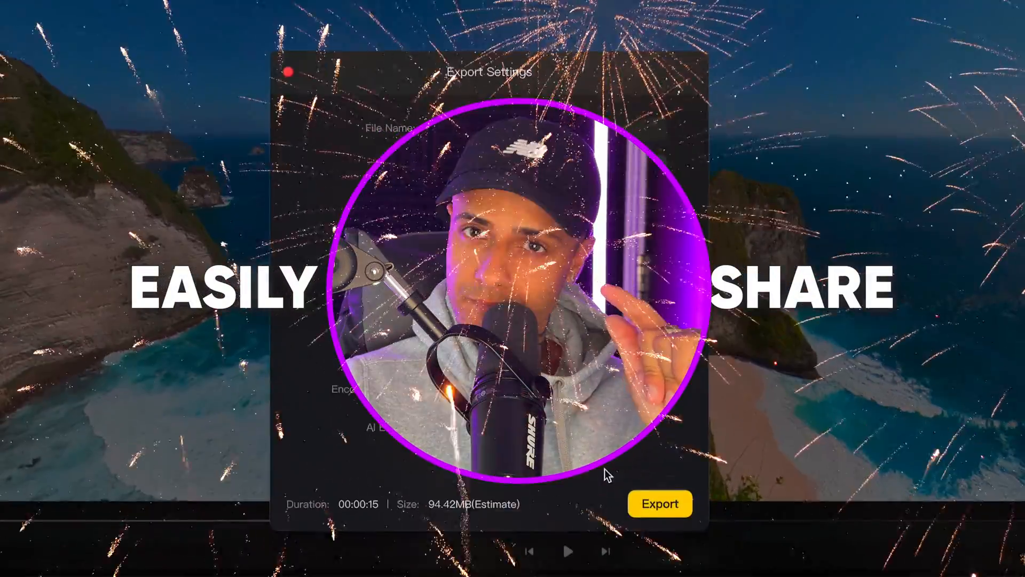
left_click(662, 531)
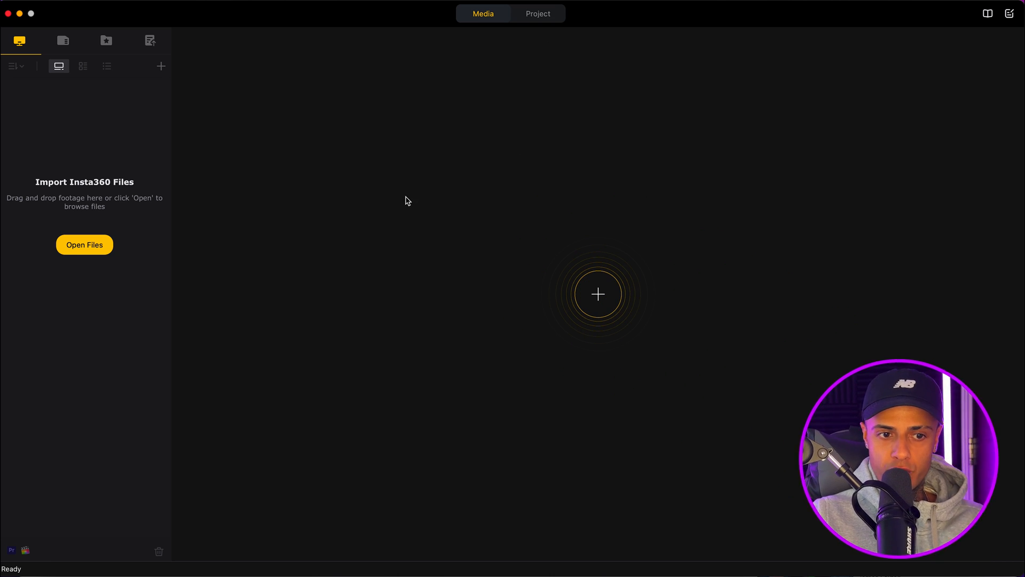
Import all the video files from the X3 folder into the media library and look through the imported clips.
left_click(598, 294)
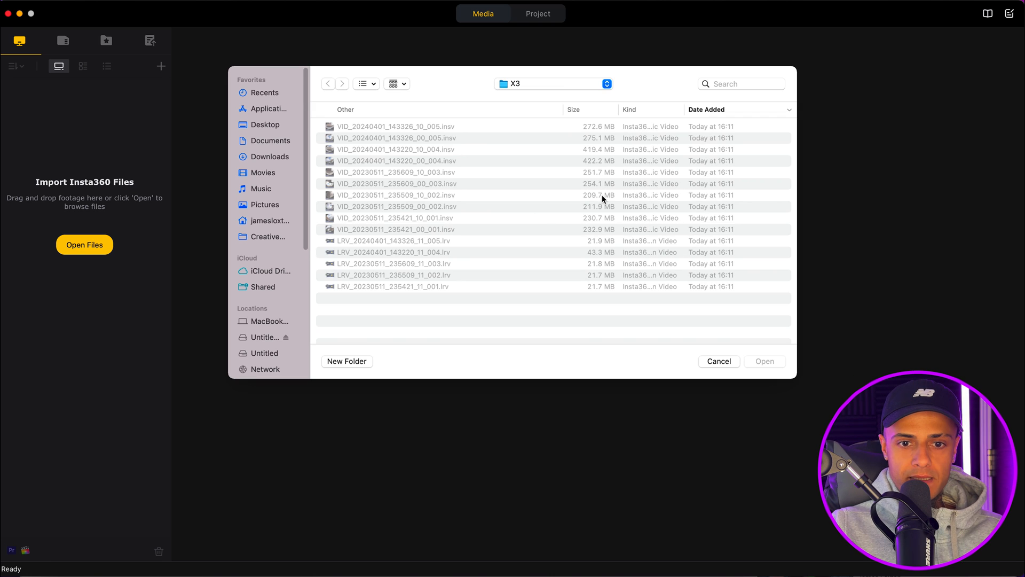
left_click(385, 127)
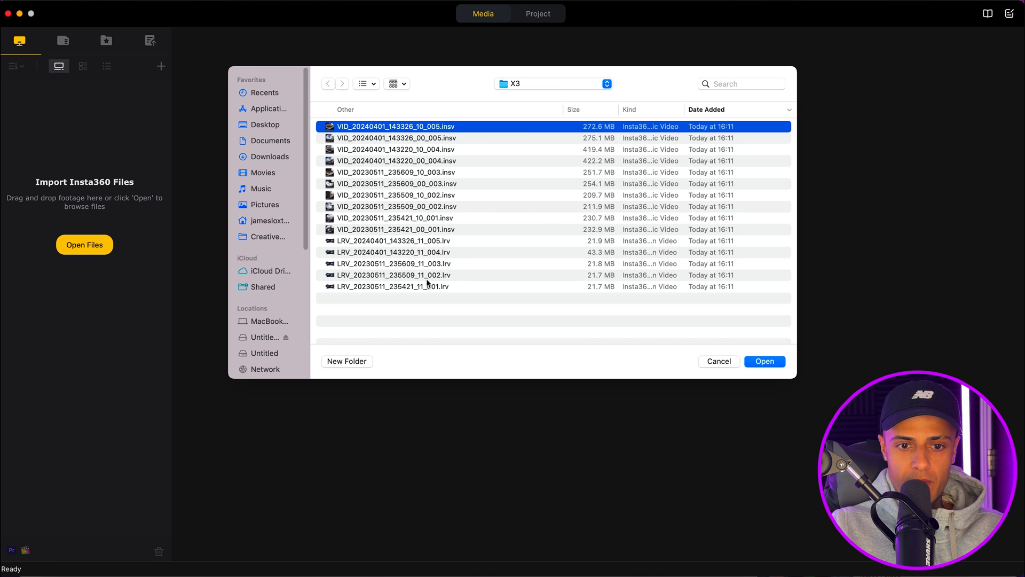
left_click(431, 298)
key("super+a")
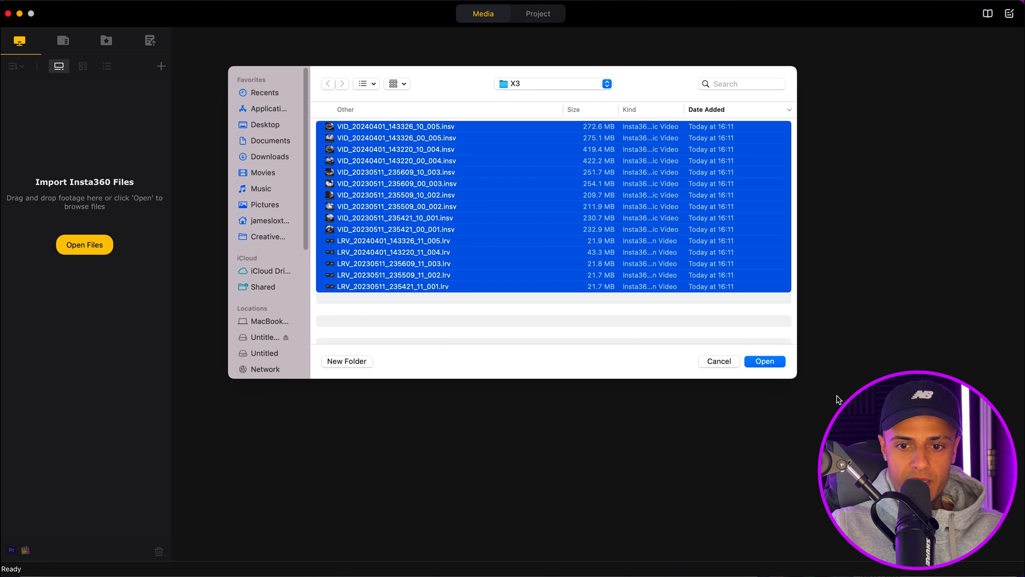
left_click(777, 361)
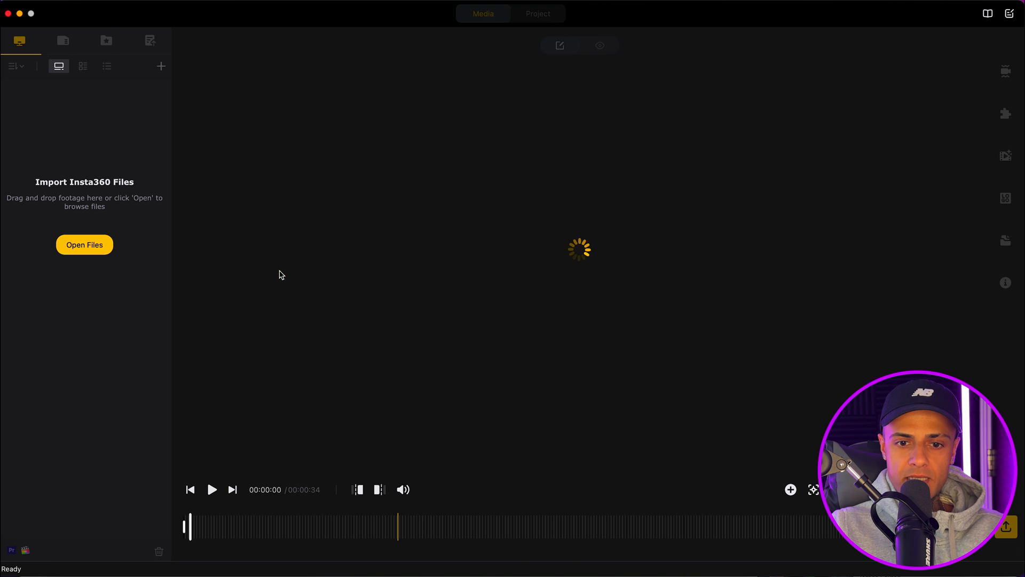
scroll(131, 321, "down", 3)
scroll(131, 322, "up", 3)
scroll(131, 321, "down", 2)
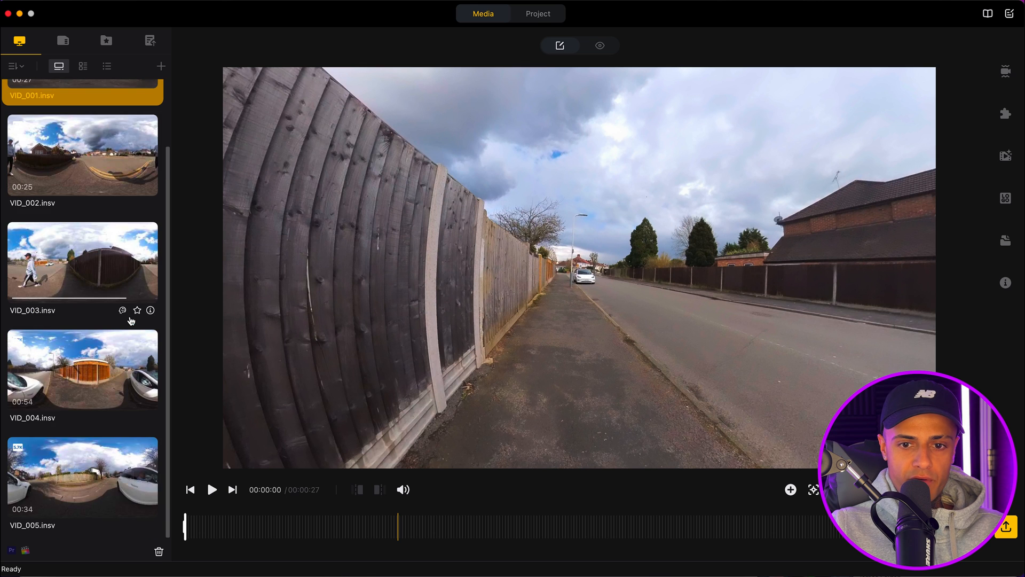
scroll(130, 321, "up", 2)
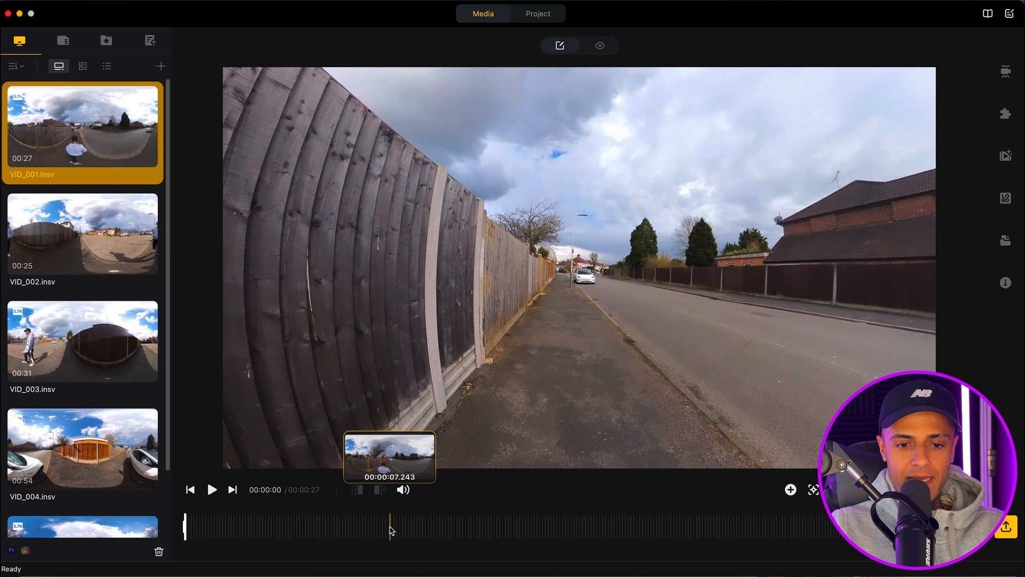
At about 4 seconds in VID_001, reframe the view onto the walking person at 10.6° pan and -38.6° tilt, and add a keyframe.
left_click(323, 525)
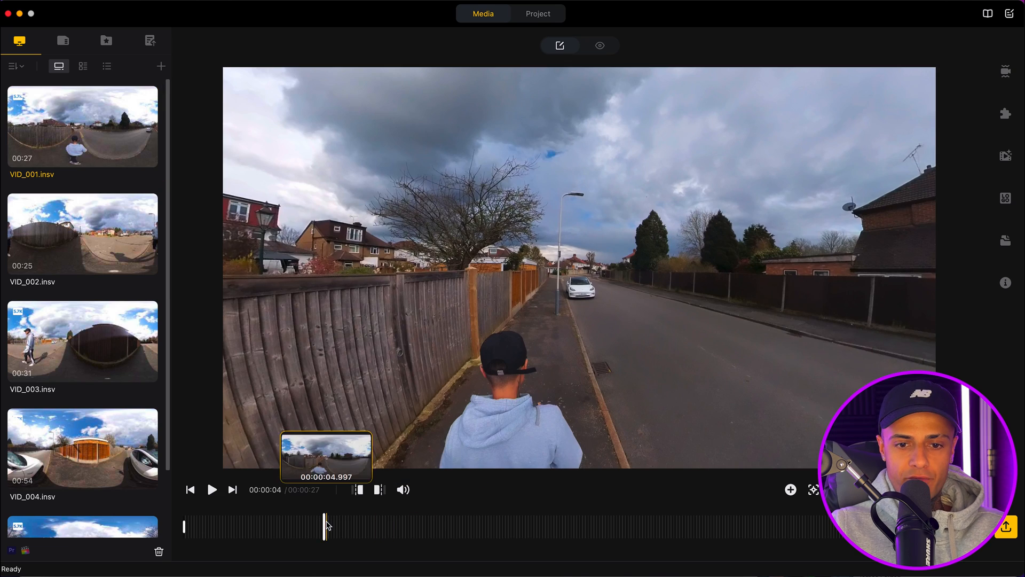
left_click_drag(656, 367, 610, 258)
left_click(790, 489)
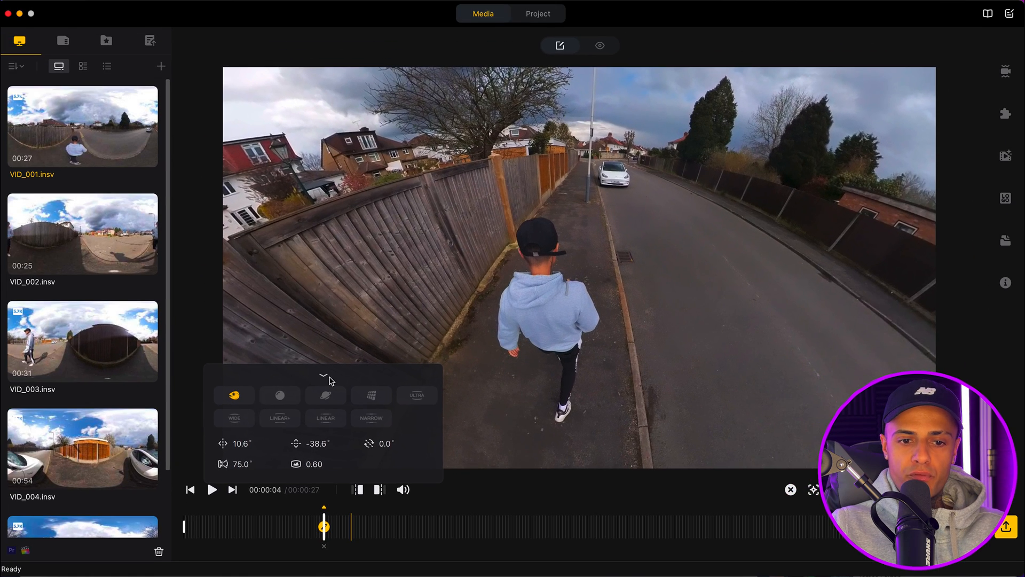
left_click(330, 378)
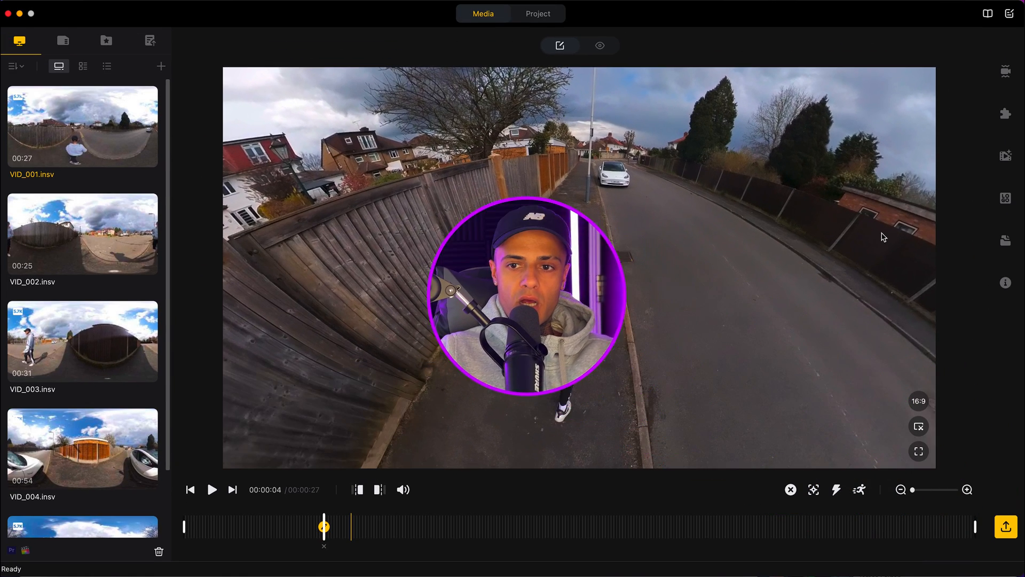
Review the clip's stabilization, stitching and media processing settings, and close them.
left_click(1009, 74)
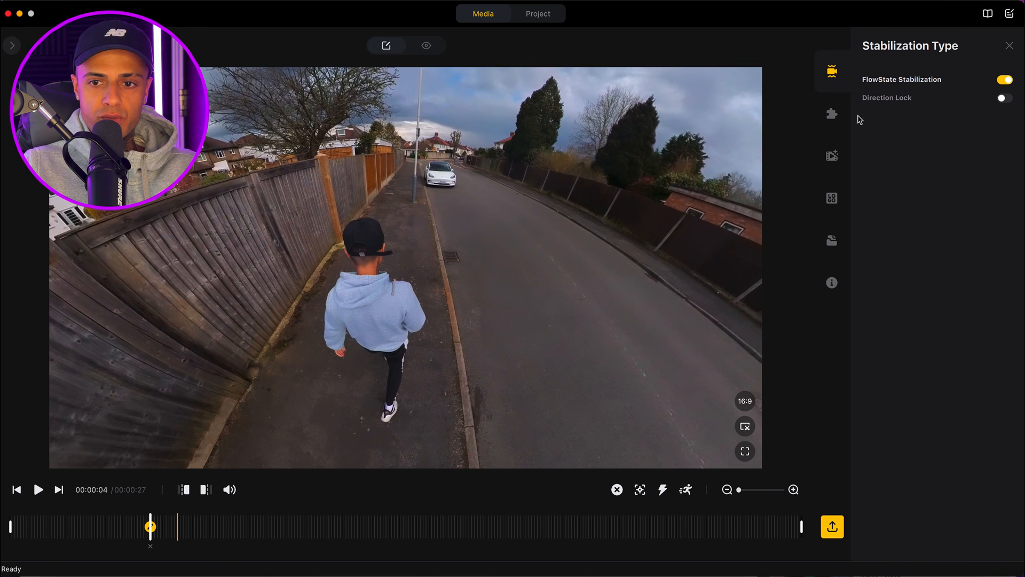
left_click(832, 115)
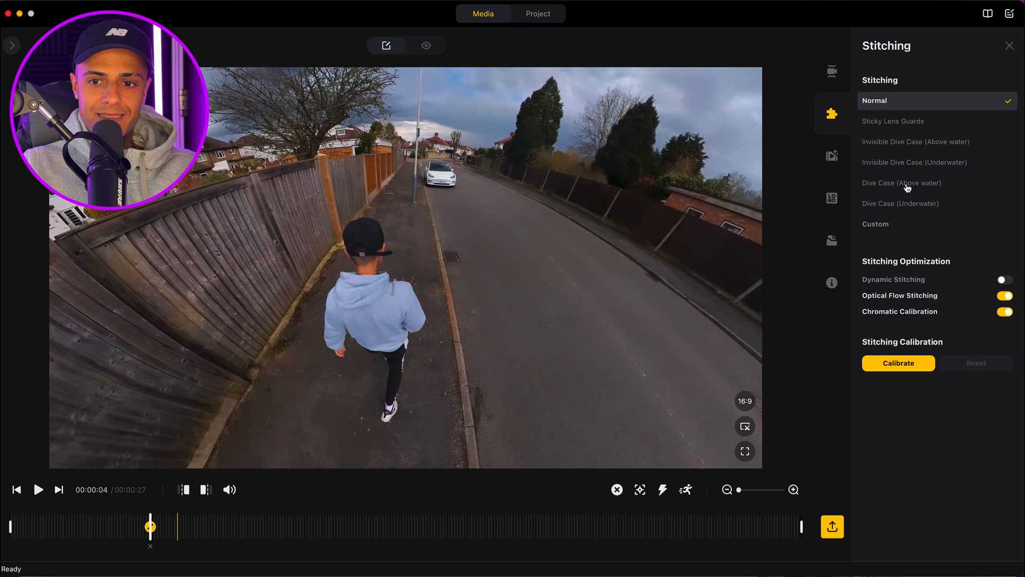
left_click(839, 164)
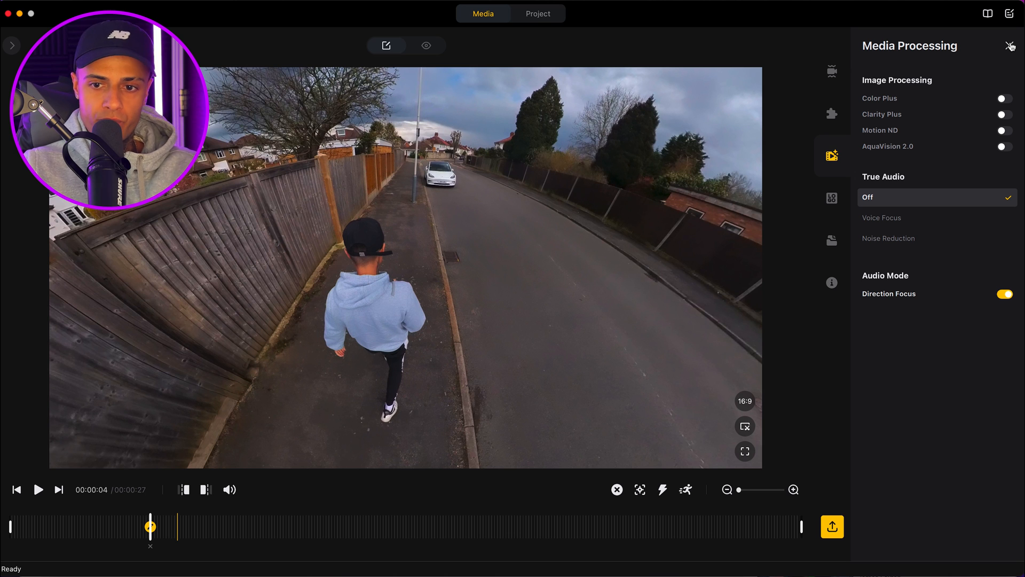
left_click(1009, 46)
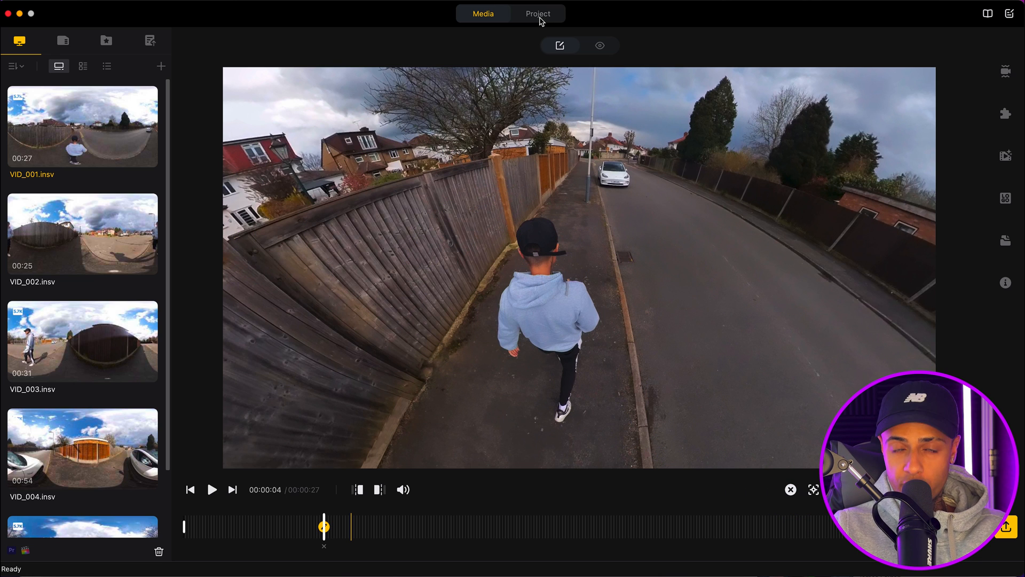
Open the project workspace and examine its project media, recent projects, general media and temporary media.
left_click(540, 21)
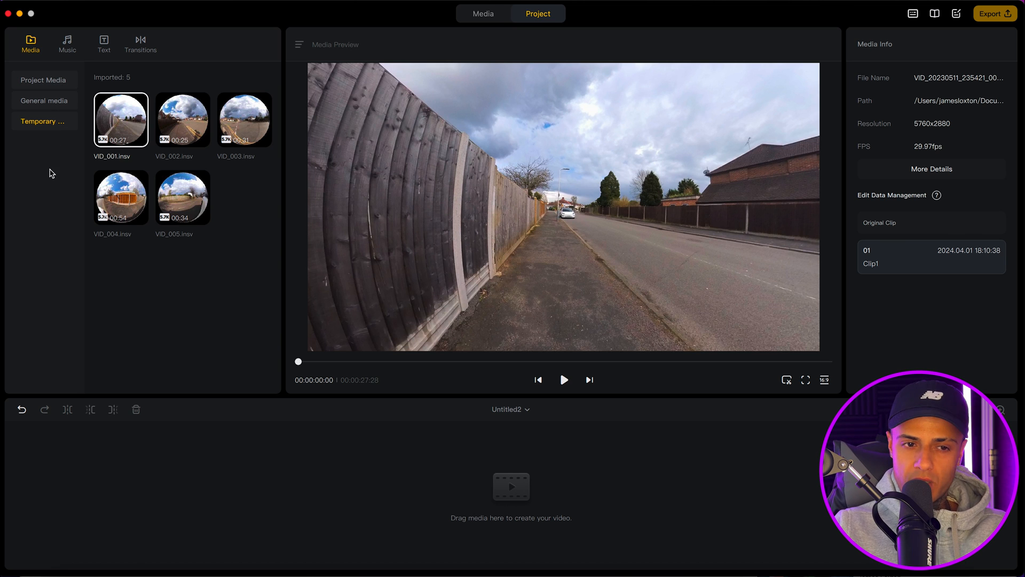
left_click(60, 84)
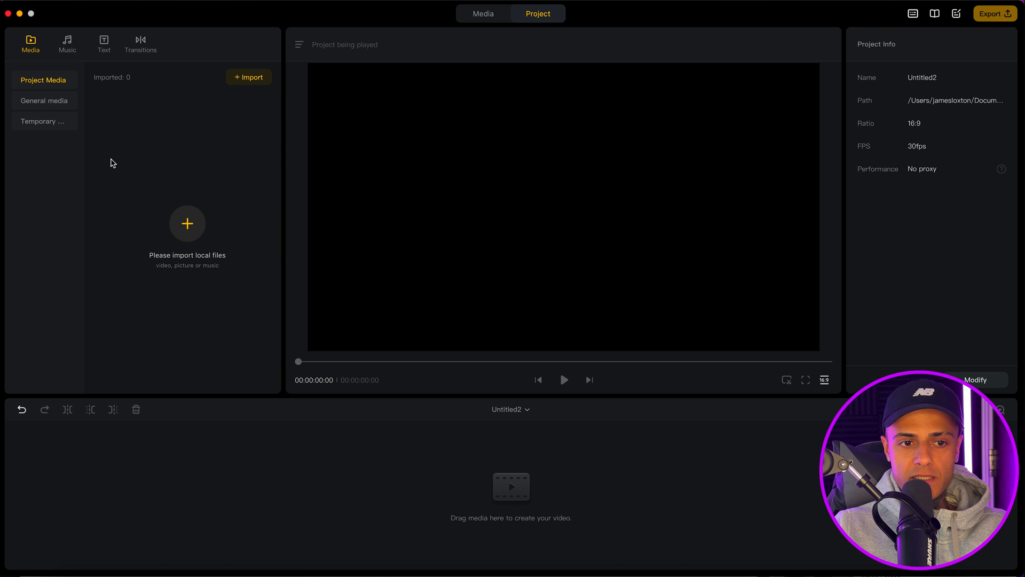
left_click(528, 411)
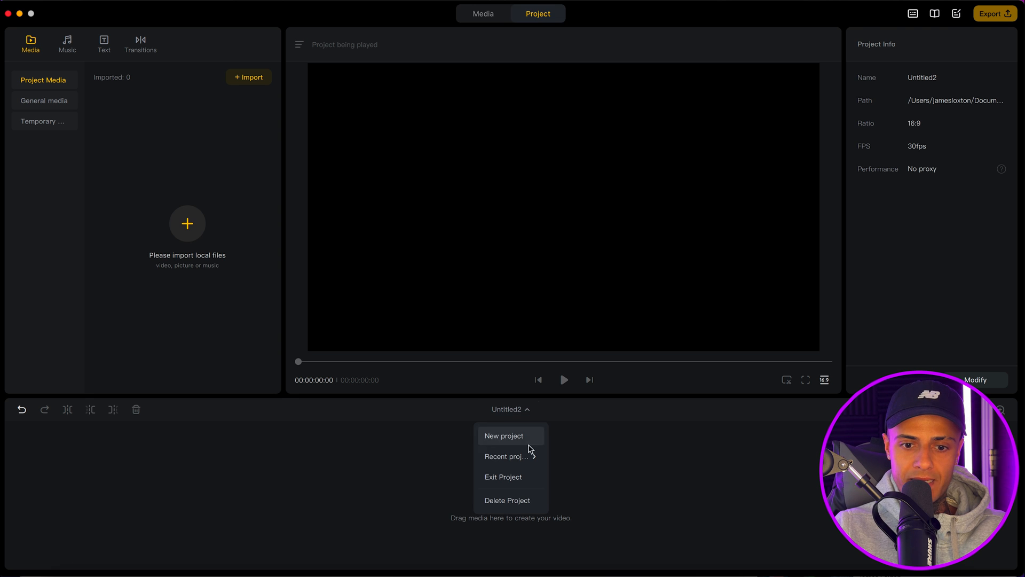
mouse_move(534, 461)
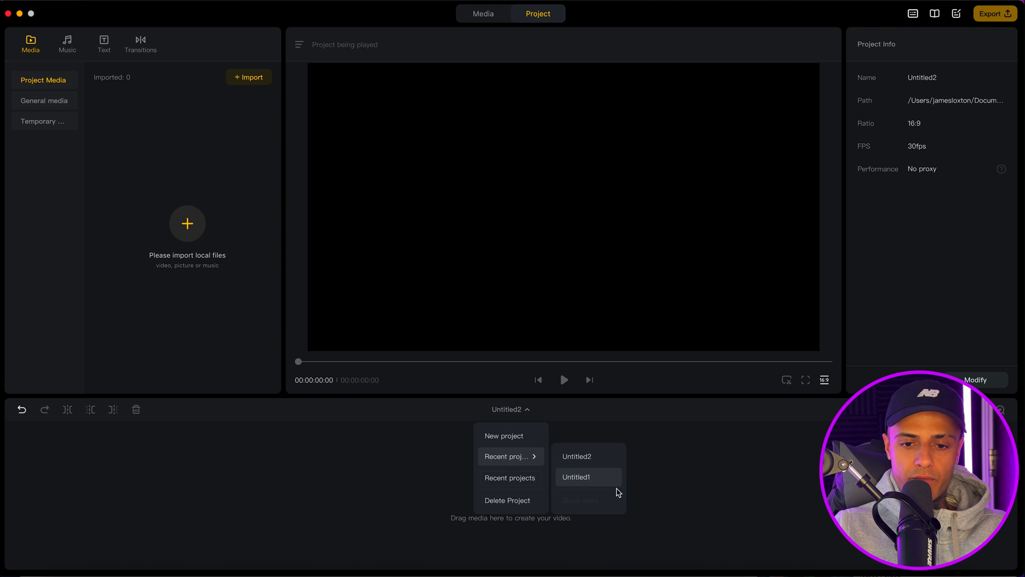
left_click(223, 126)
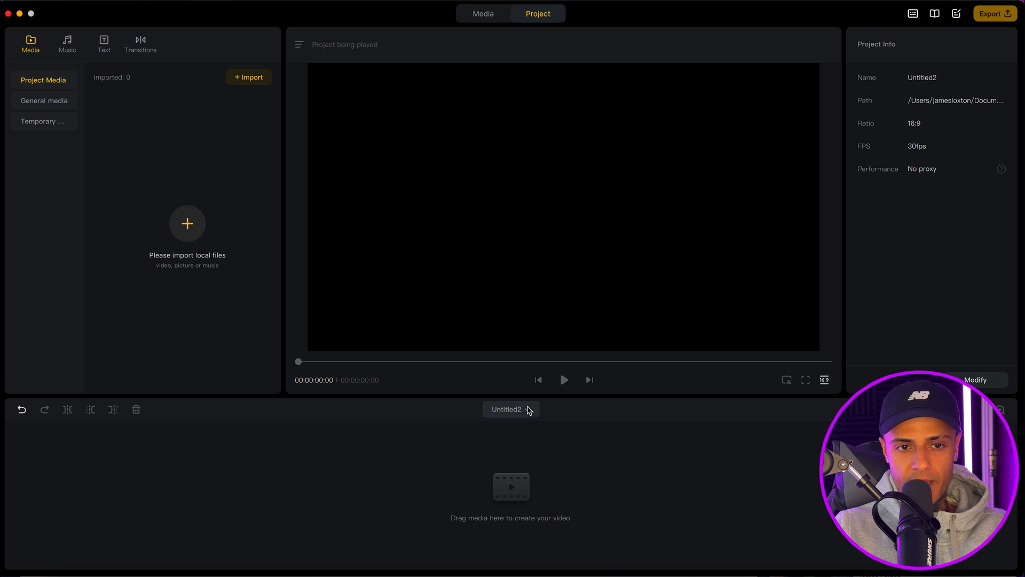
left_click(60, 107)
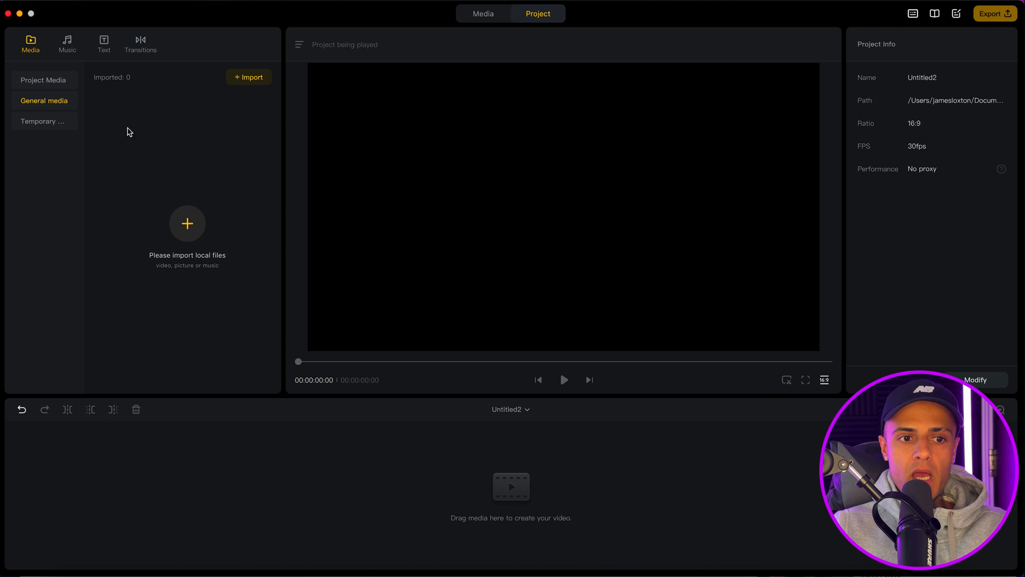
left_click(50, 123)
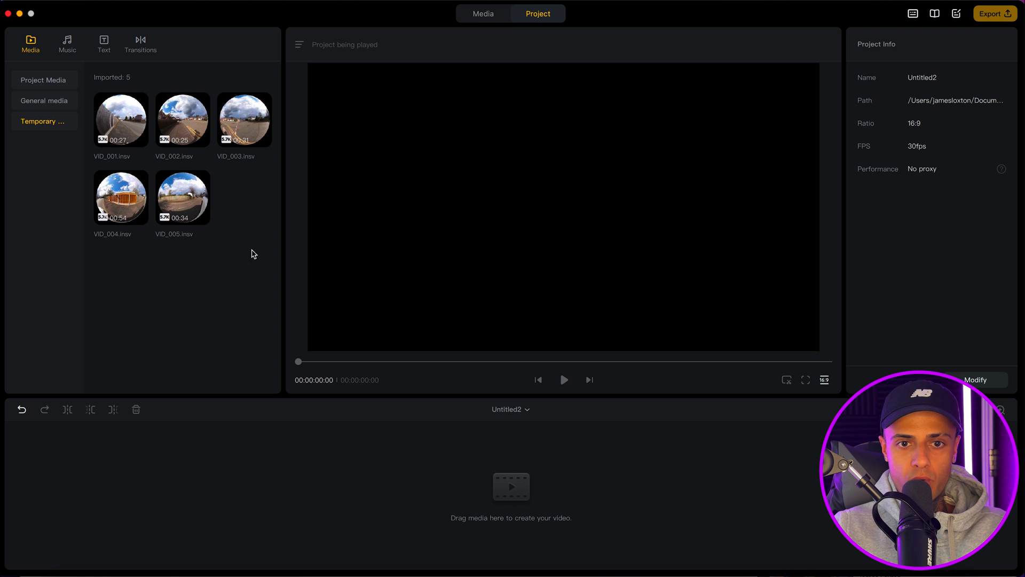
Go back to the media workspace, widen the reframed view of VID_001, and return to the project workspace.
left_click(490, 20)
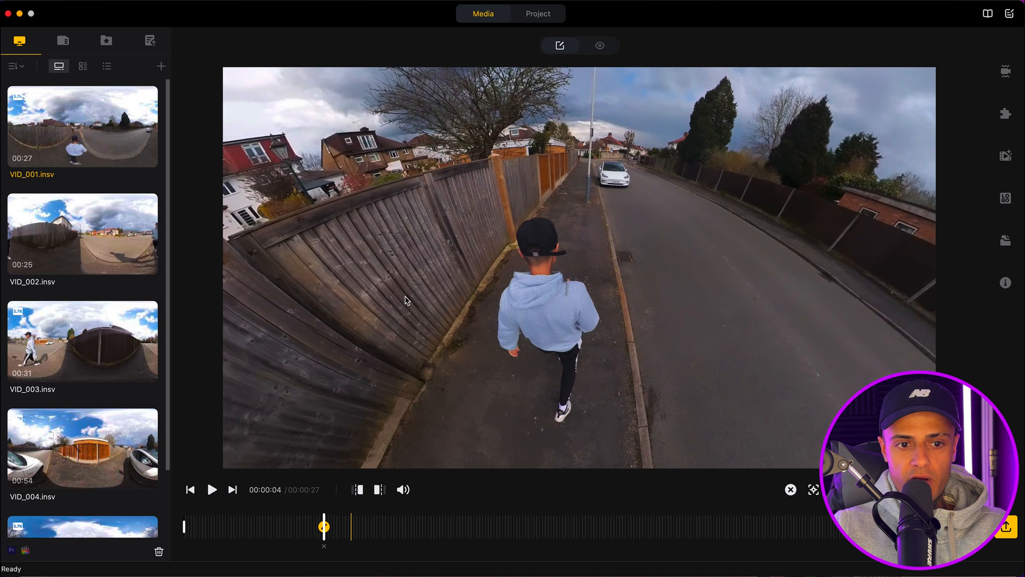
scroll(398, 279, "down", 5)
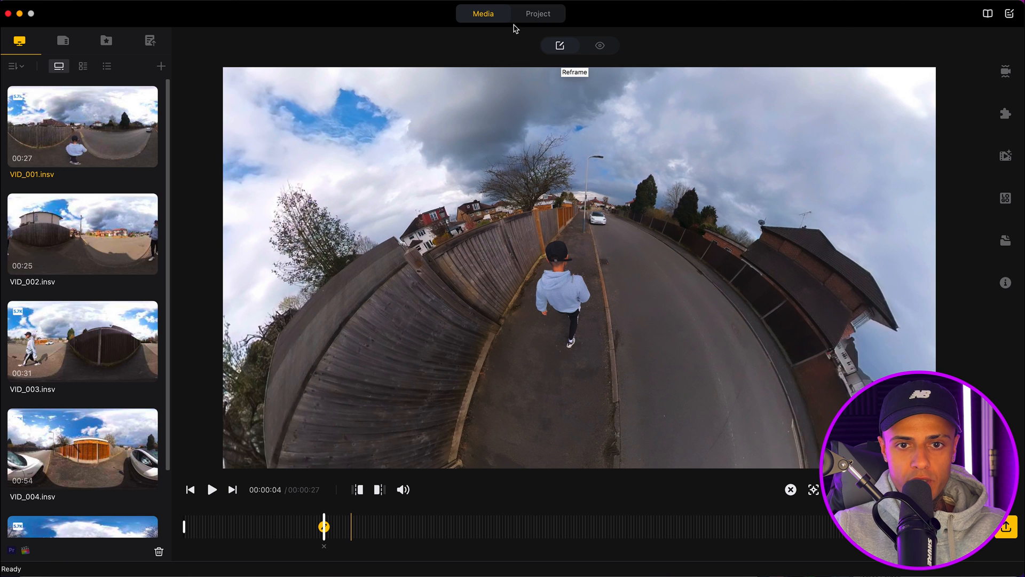
left_click(537, 16)
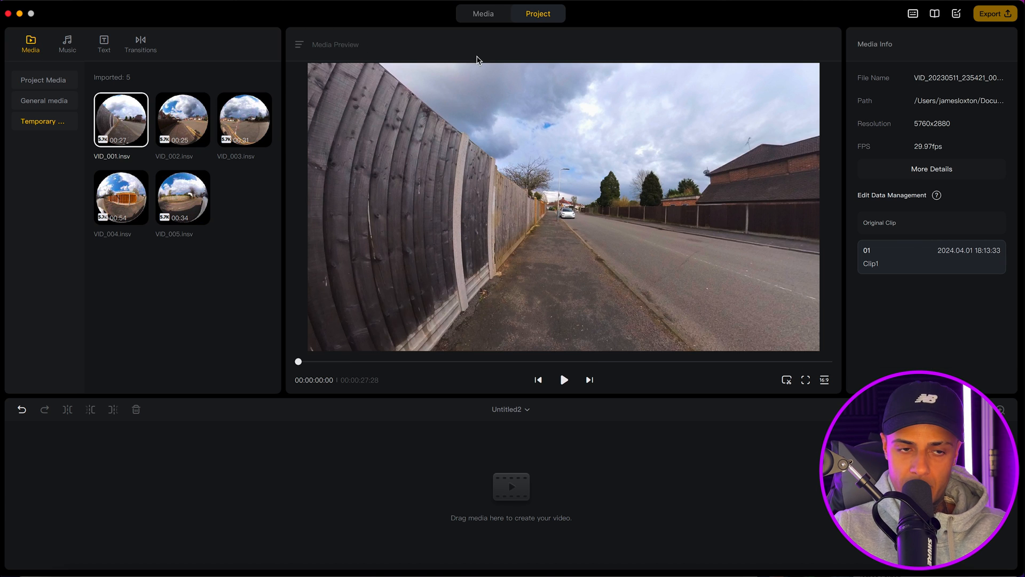
Import all the files from the X3 folder into the project media of Untitled2.
left_click(50, 101)
left_click(55, 84)
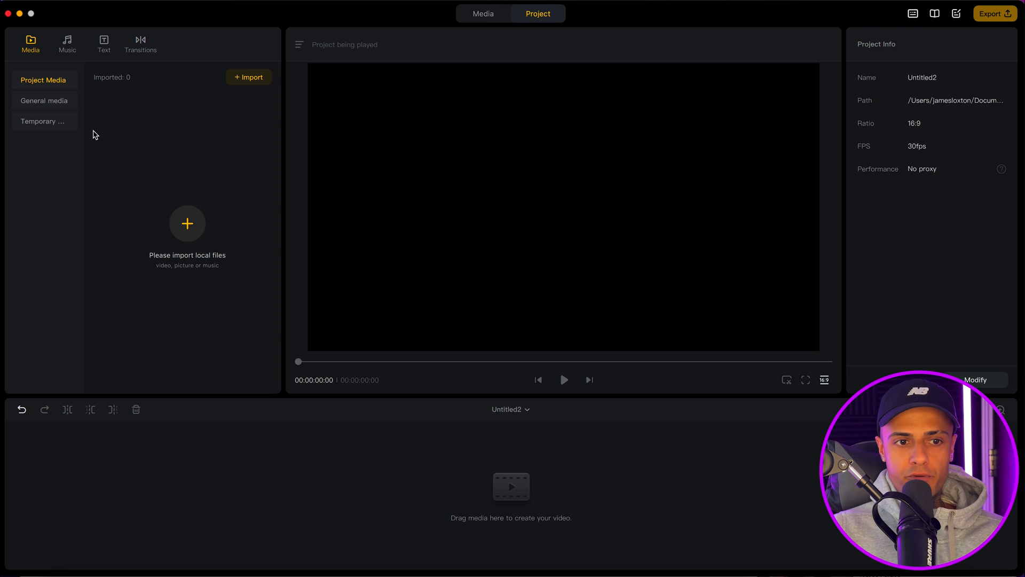
left_click(233, 78)
left_click(388, 128)
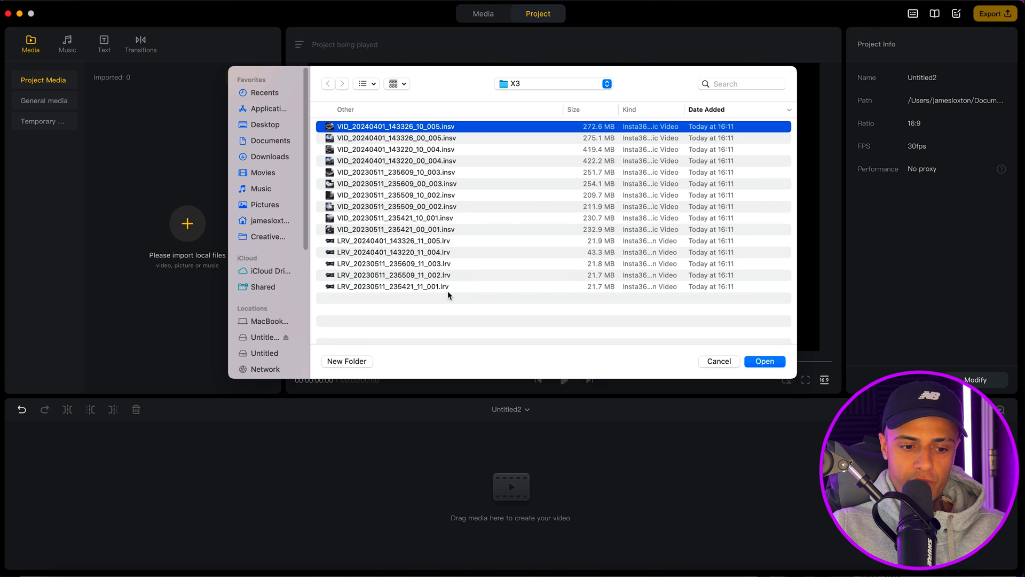
left_click(447, 289, "shift")
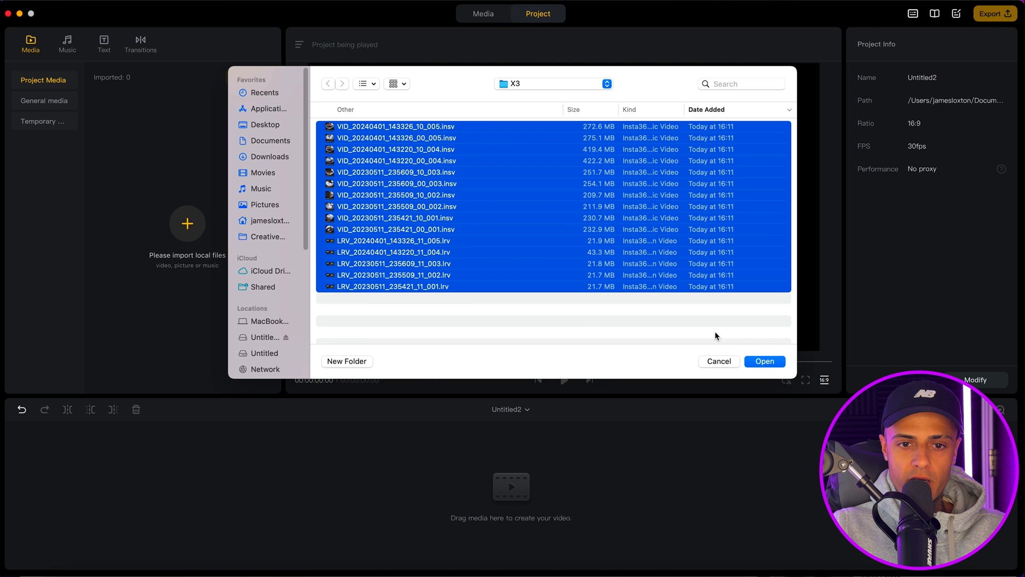
left_click(764, 362)
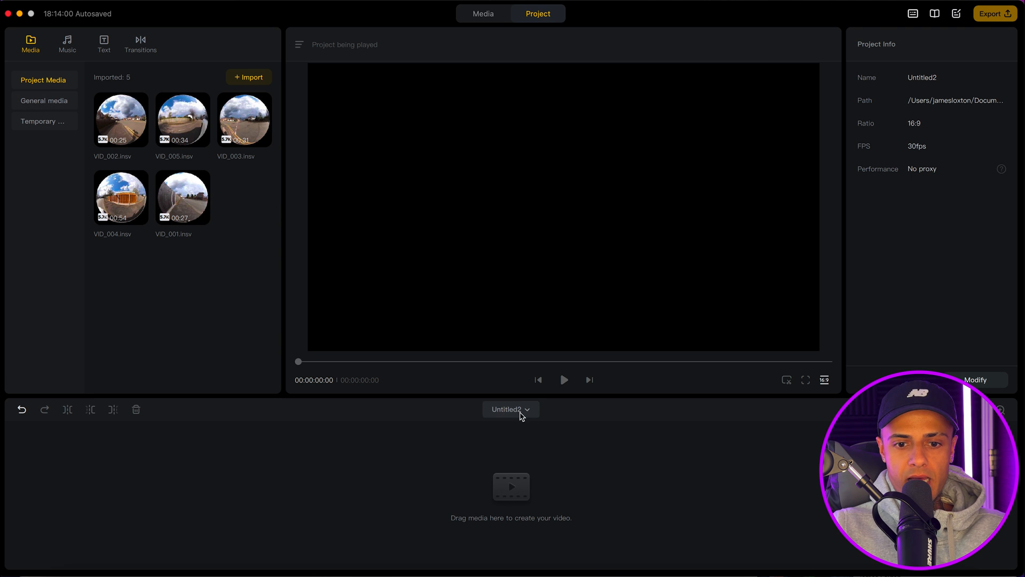
Create a new 16:9 project without a proxy, and check its temporary media and project media.
left_click(530, 412)
left_click(531, 435)
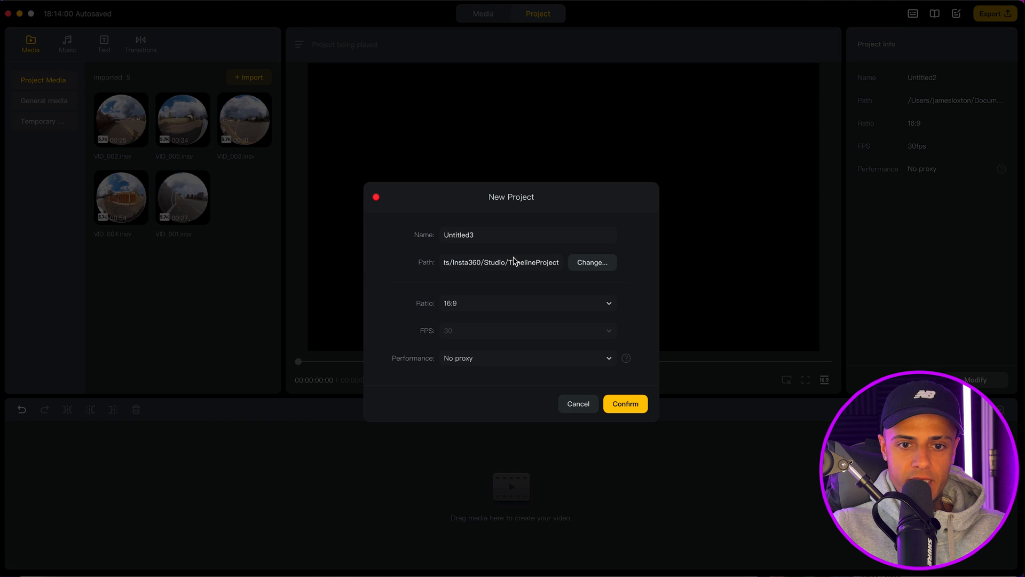
left_click(644, 409)
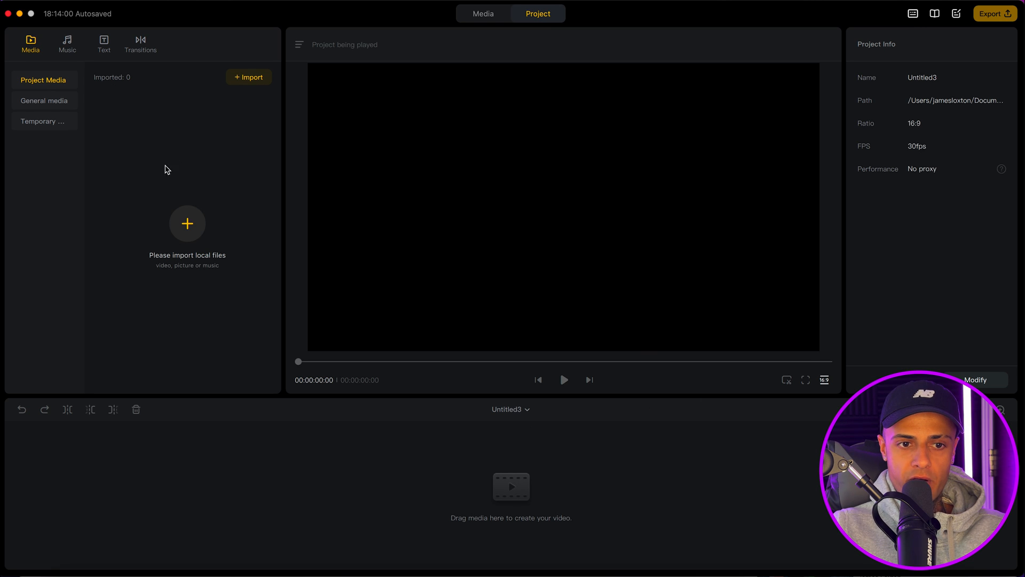
left_click(61, 122)
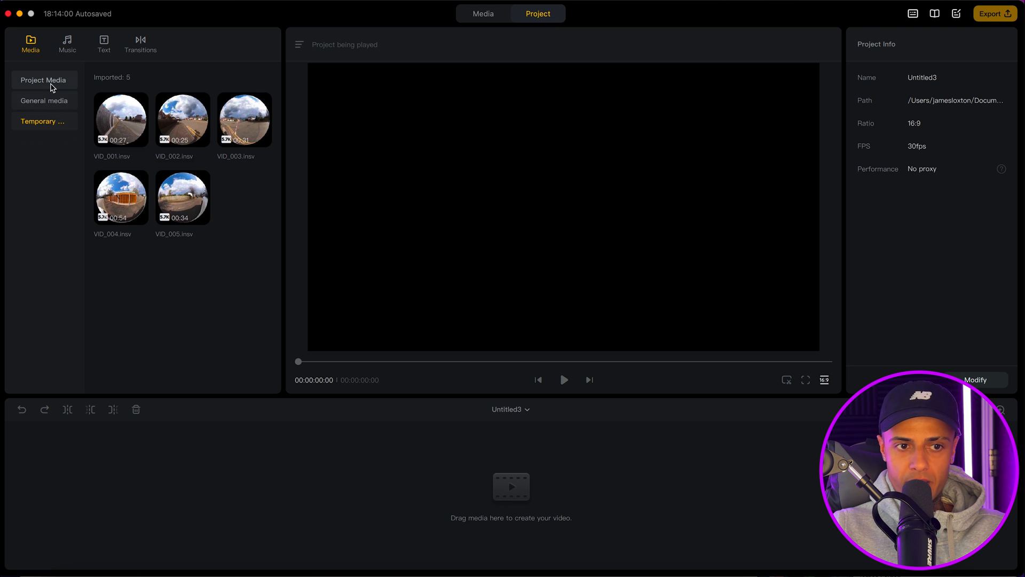
left_click(50, 83)
Reopen Untitled2 from the recent projects.
left_click(530, 411)
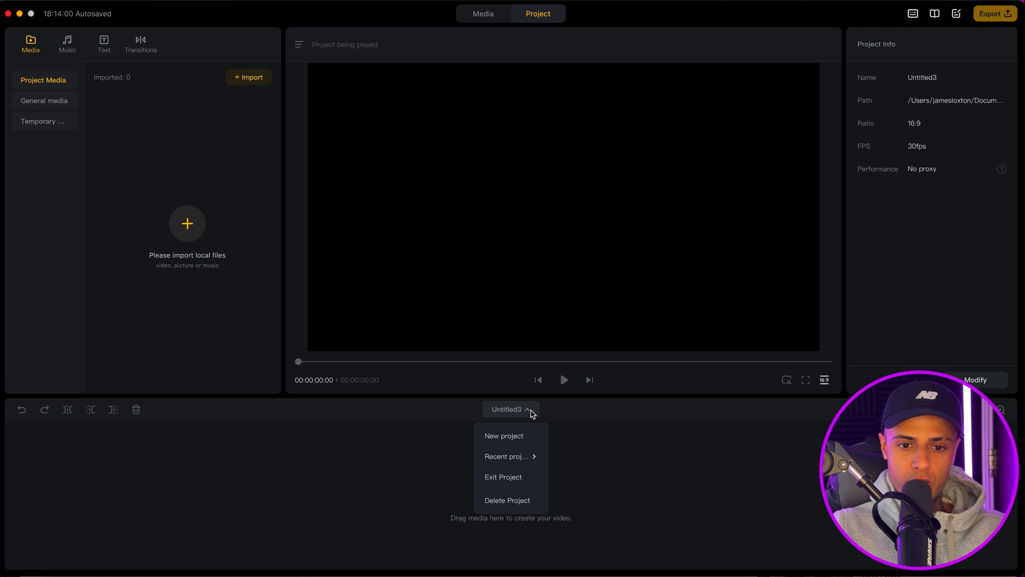
mouse_move(533, 456)
left_click(599, 486)
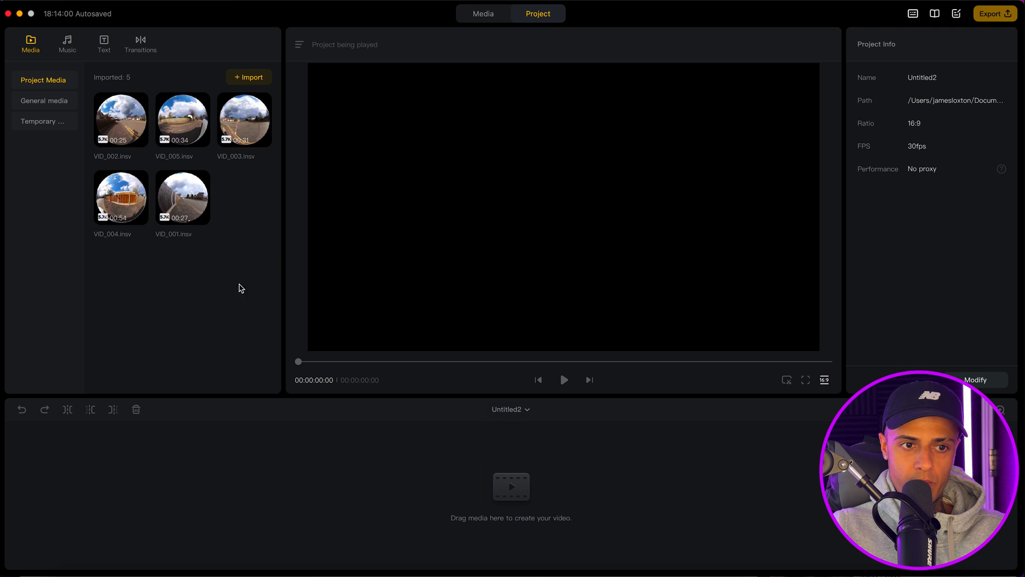
Import all the files from the X3 folder into the general media.
left_click(37, 105)
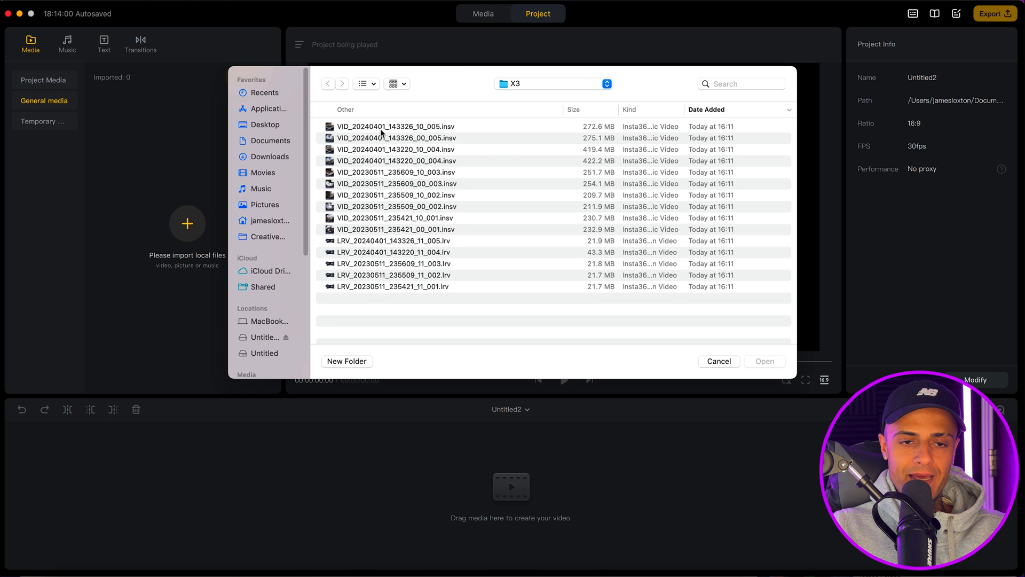
left_click(364, 127)
left_click(442, 286, "shift")
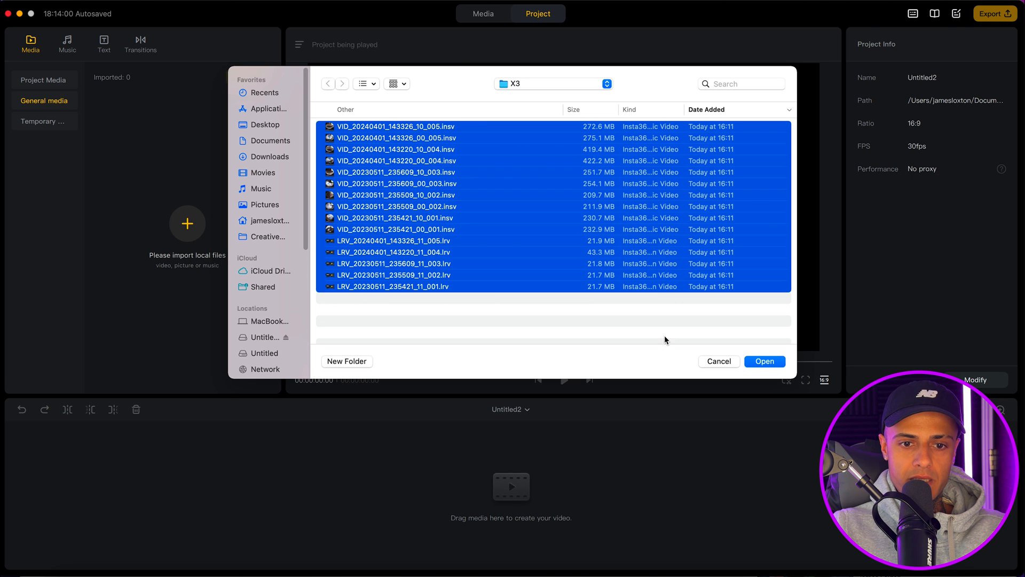
left_click(777, 366)
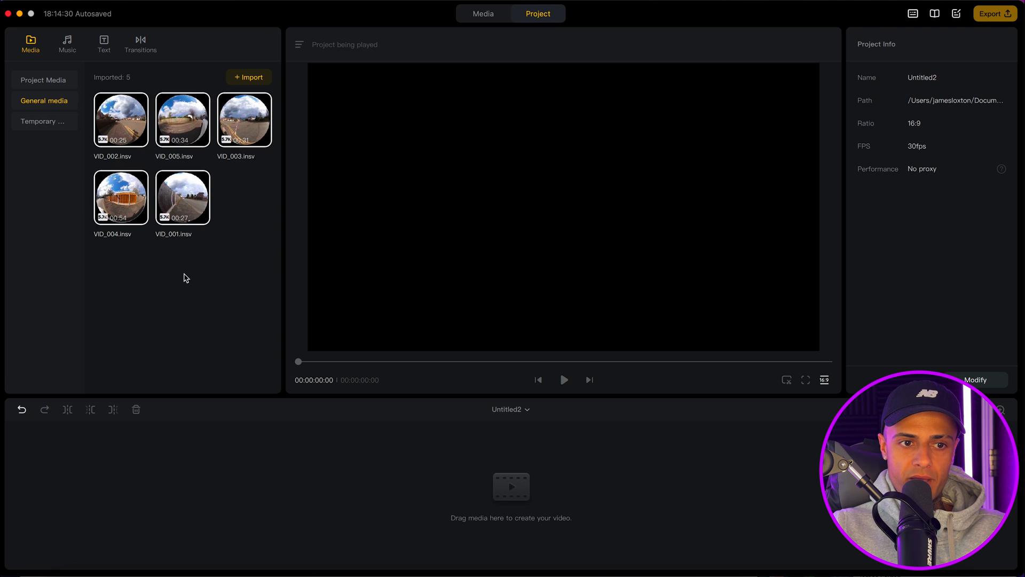
Open Untitled3 from the recent projects and check its general media for the imported clips.
left_click(526, 410)
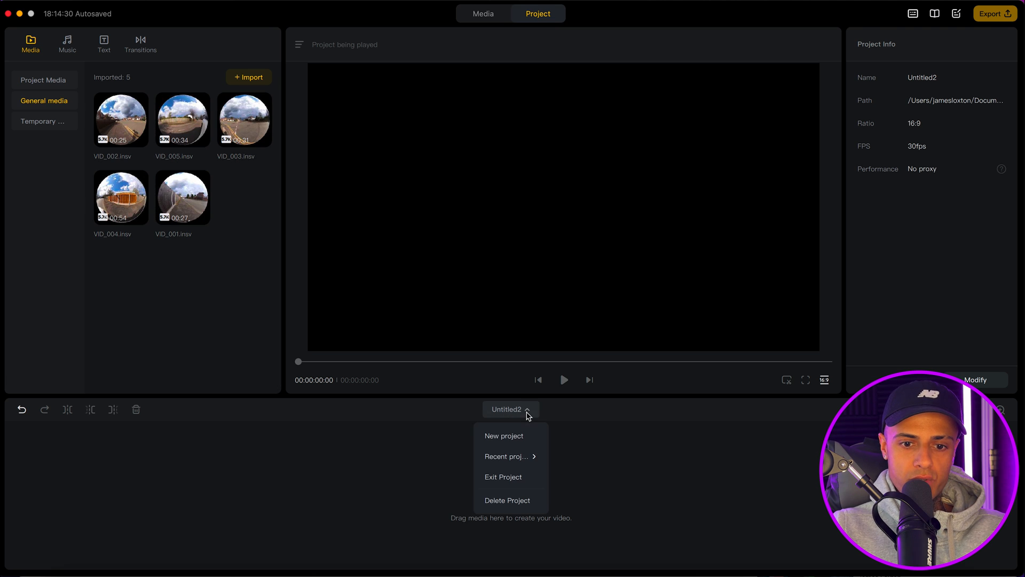
mouse_move(536, 458)
left_click(580, 490)
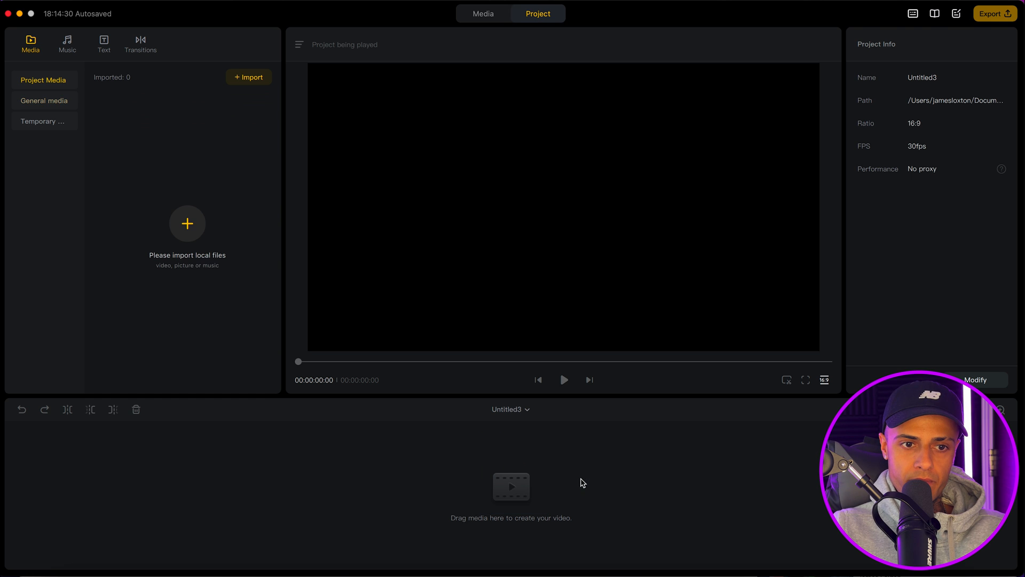
left_click(47, 101)
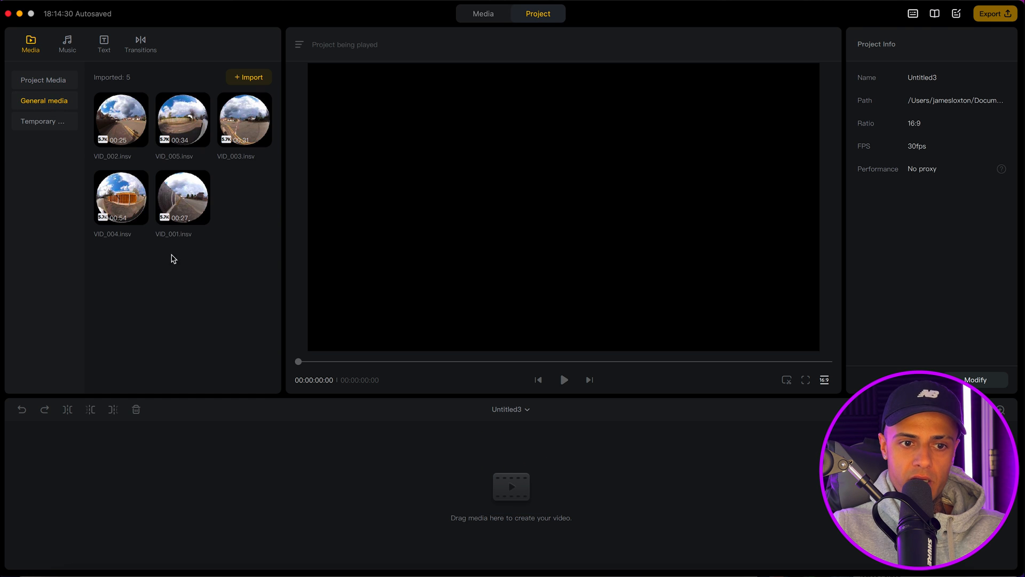
mouse_move(209, 212)
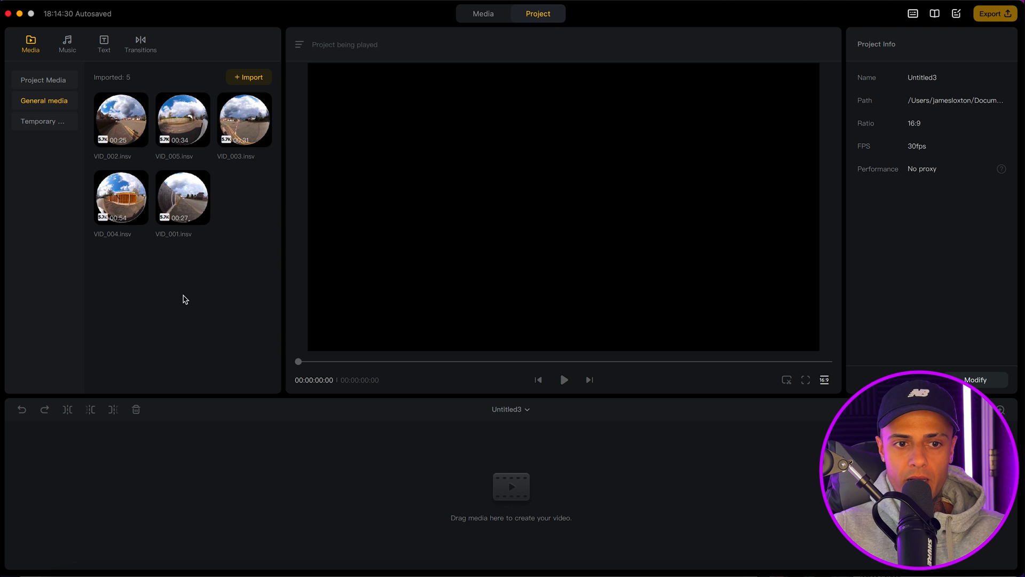
Switch back to the recent project Untitled2.
left_click(529, 412)
mouse_move(534, 462)
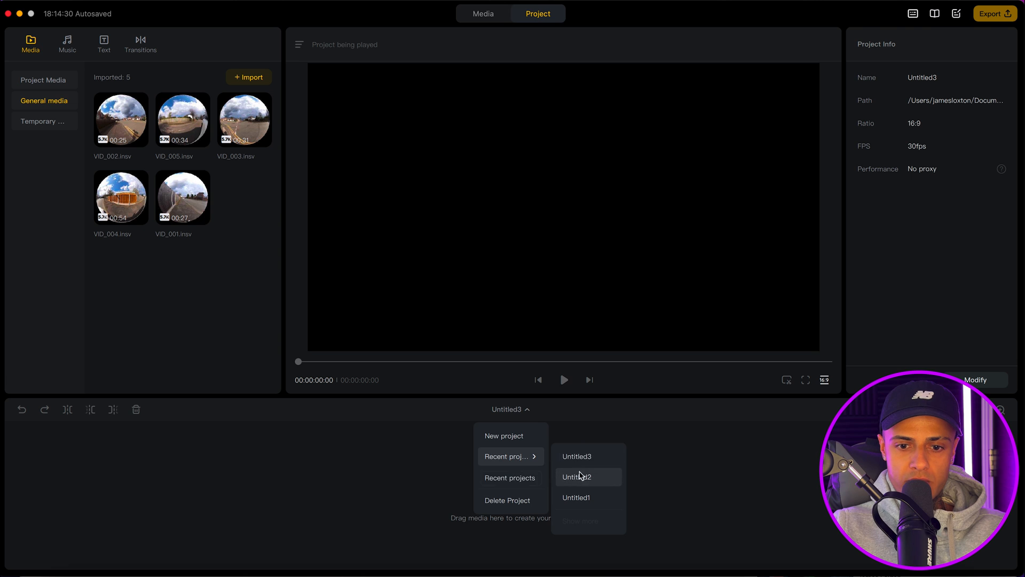
left_click(576, 475)
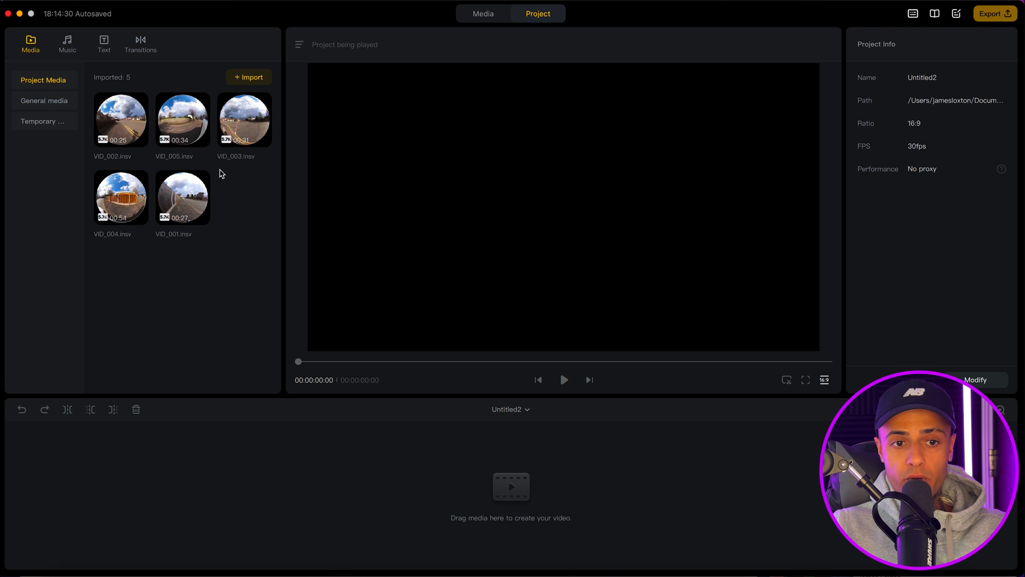
Look over the music, text and transitions libraries, and return to the music library.
mouse_move(221, 145)
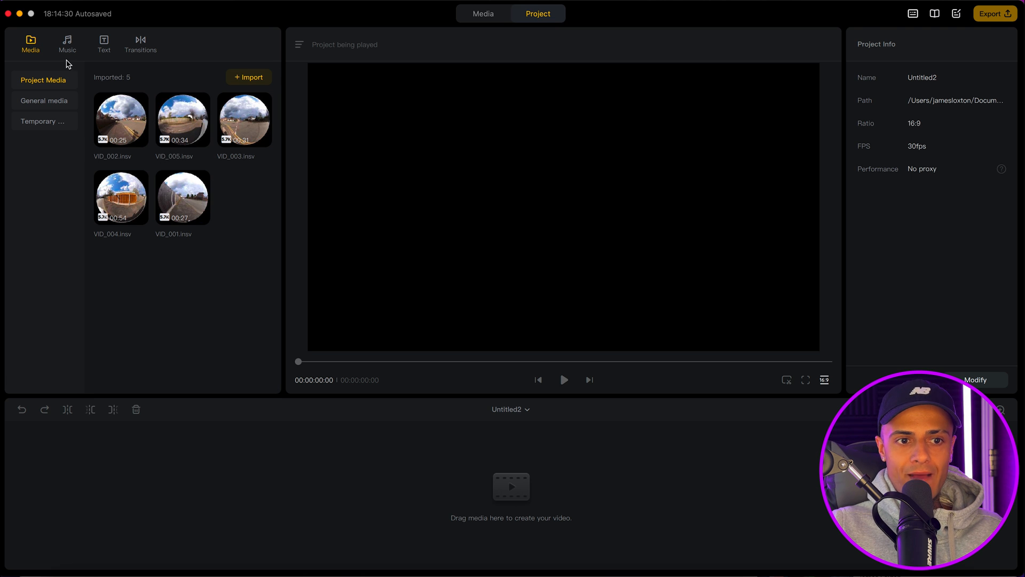
left_click(69, 50)
left_click(105, 45)
left_click(142, 51)
left_click(70, 51)
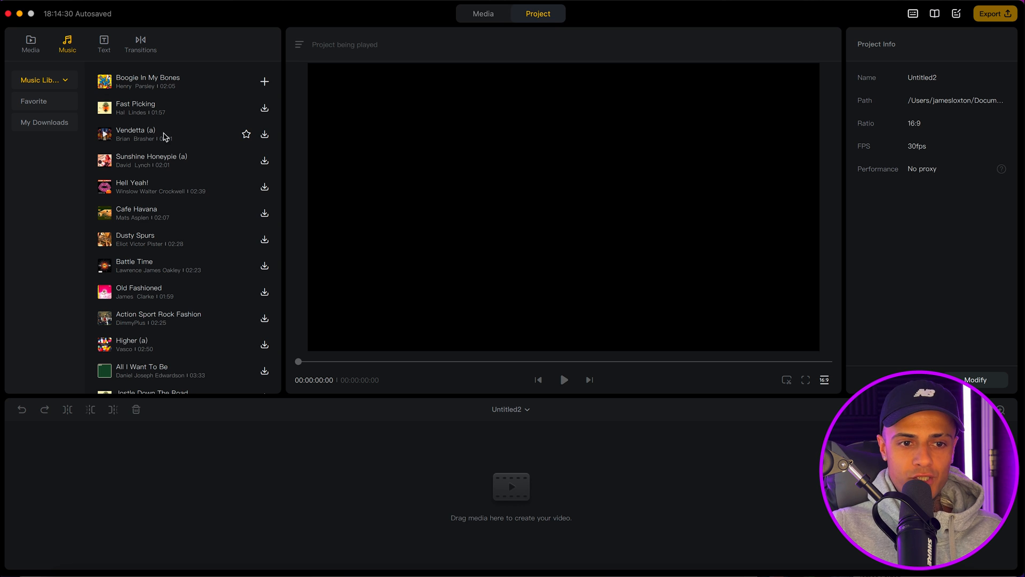
Preview the track Boogie In My Bones, mark it as a favorite, and show the favorite music.
left_click(106, 82)
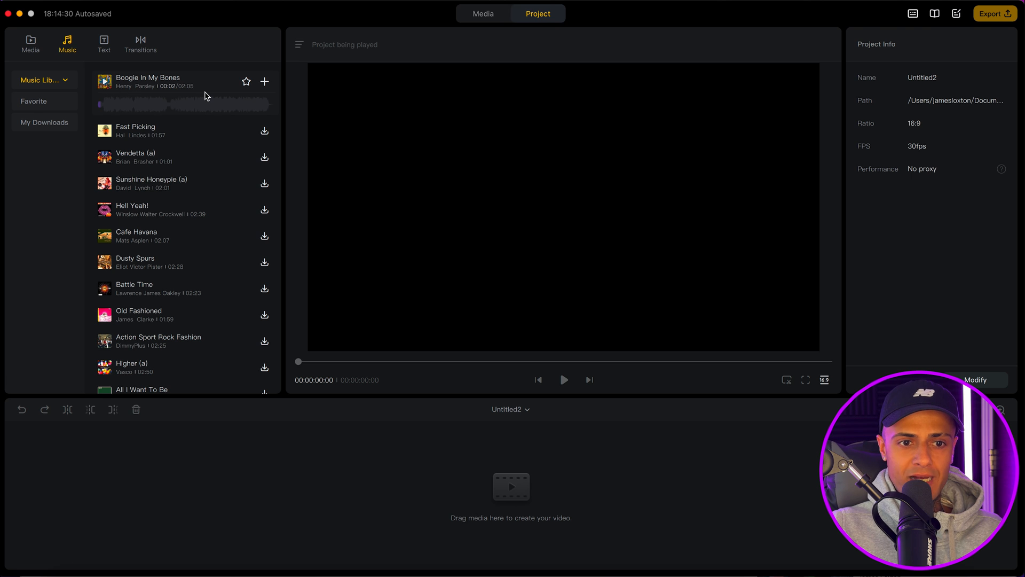
left_click(246, 81)
left_click(35, 105)
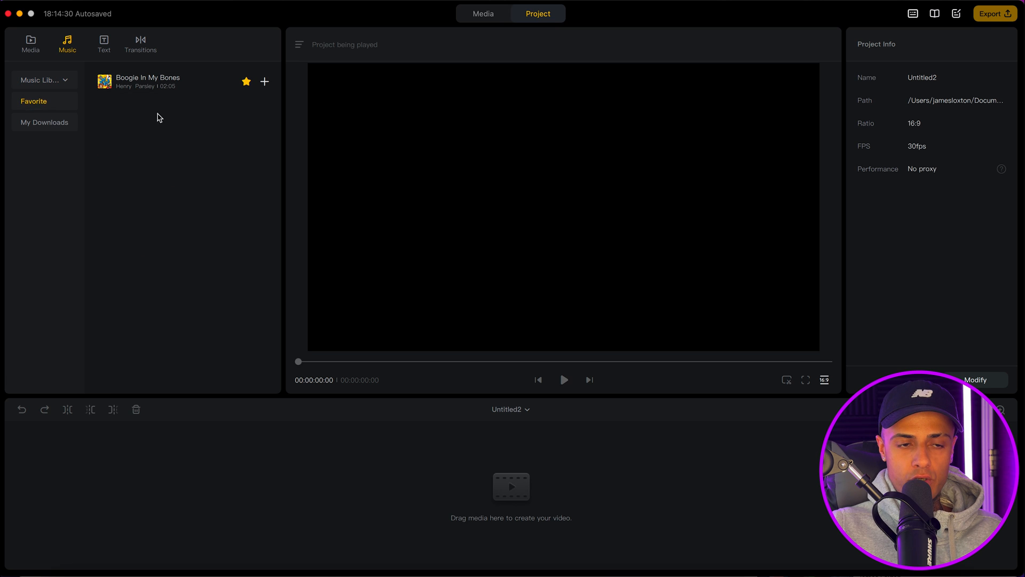
Expand the music library categories, download Hurry Up from the Bright category, and preview Cold Fire.
left_click(69, 84)
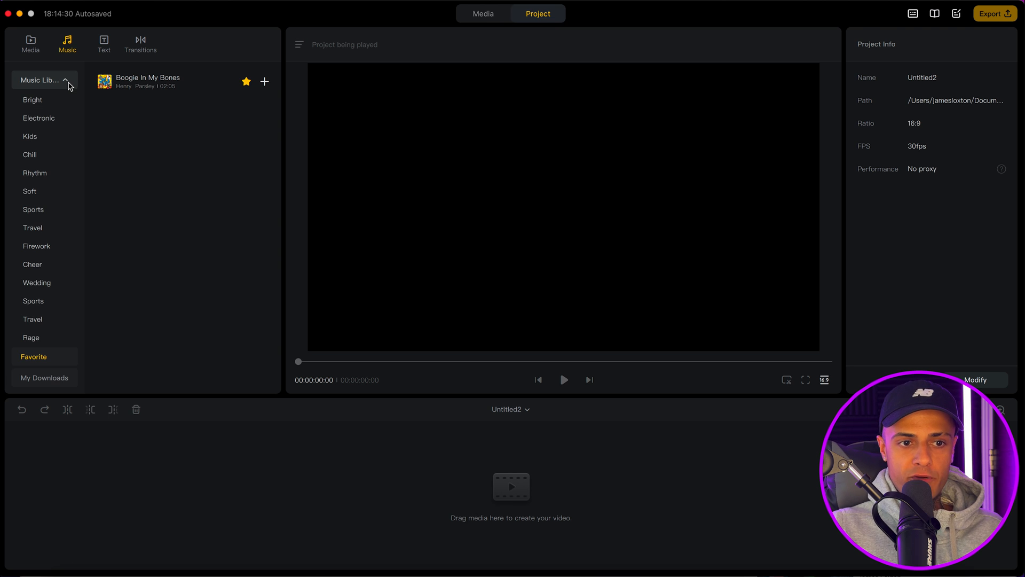
left_click(46, 124)
left_click(48, 103)
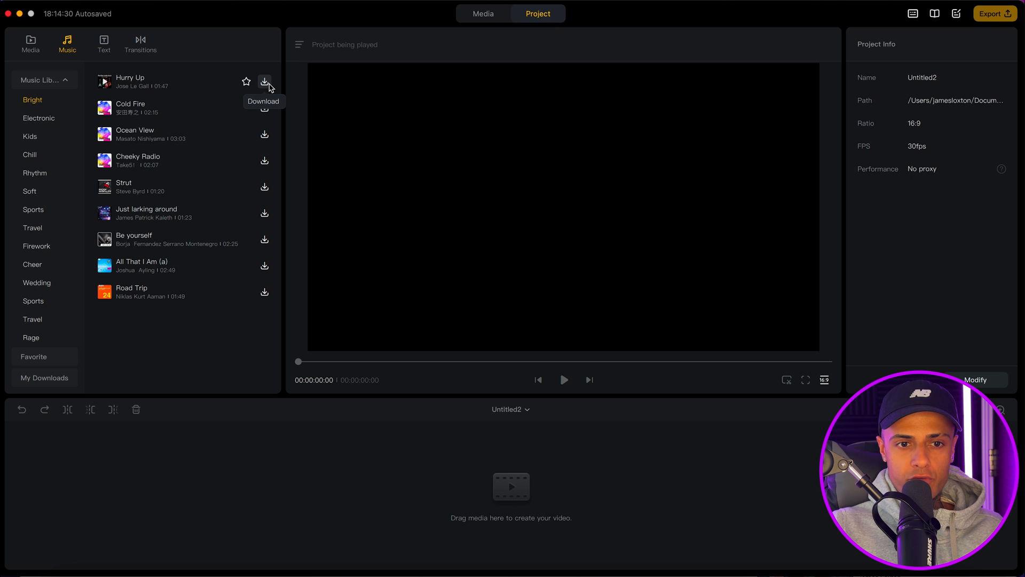
left_click(265, 84)
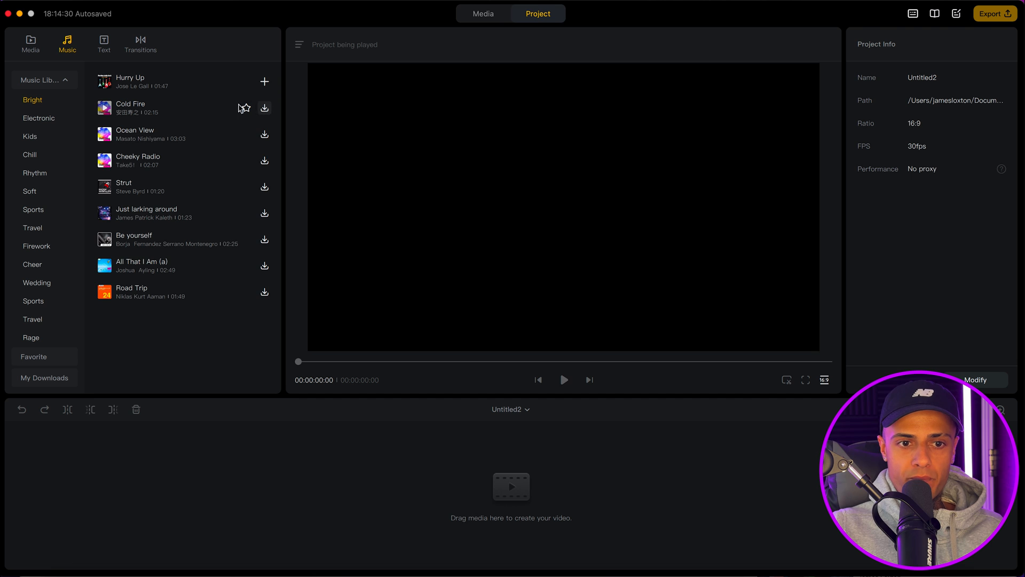
left_click(183, 109)
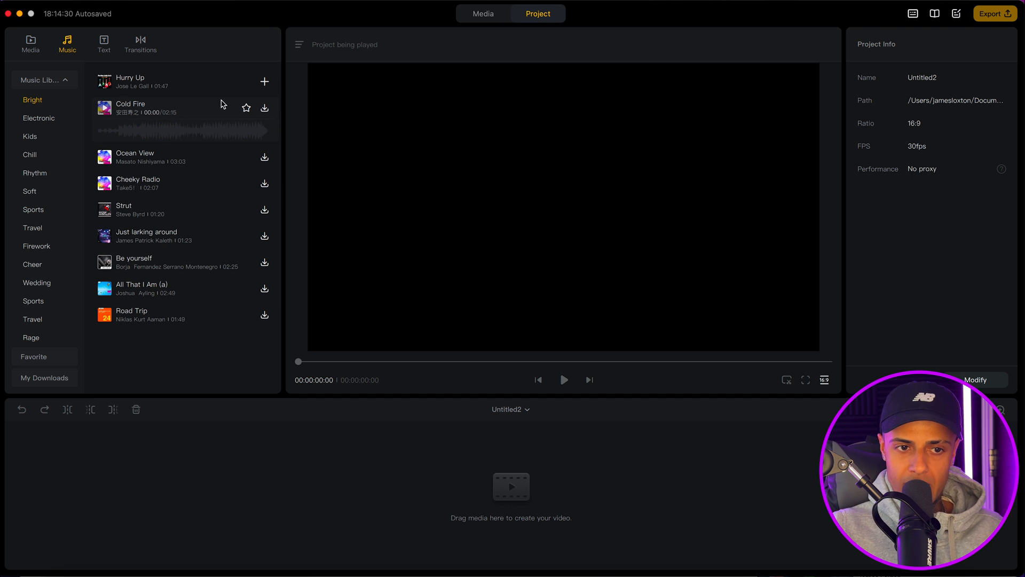
Browse the text templates in the Hot, Title, Time, Holiday and Travel categories, and return to the Hot templates.
left_click(111, 50)
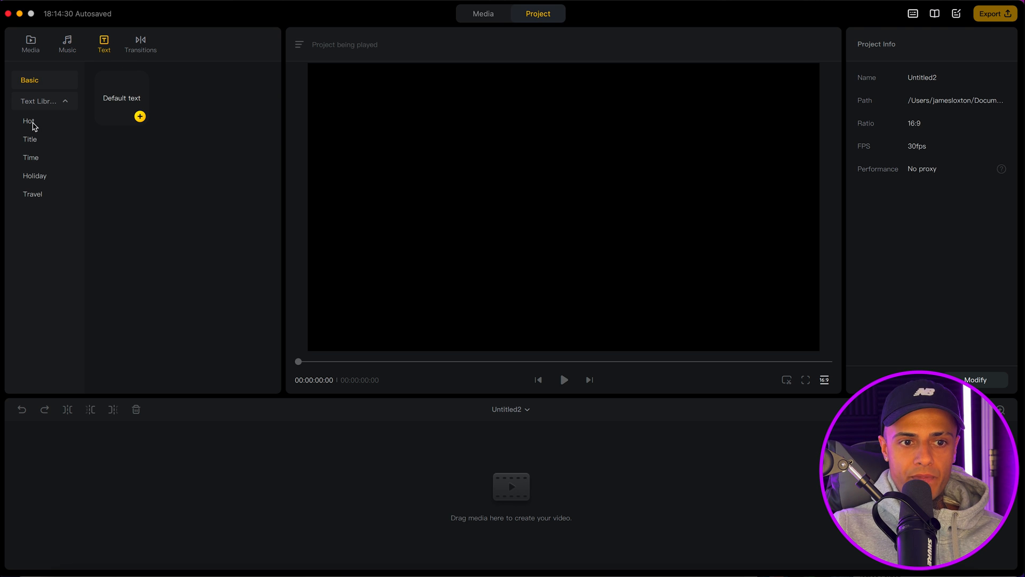
left_click(31, 125)
left_click(32, 140)
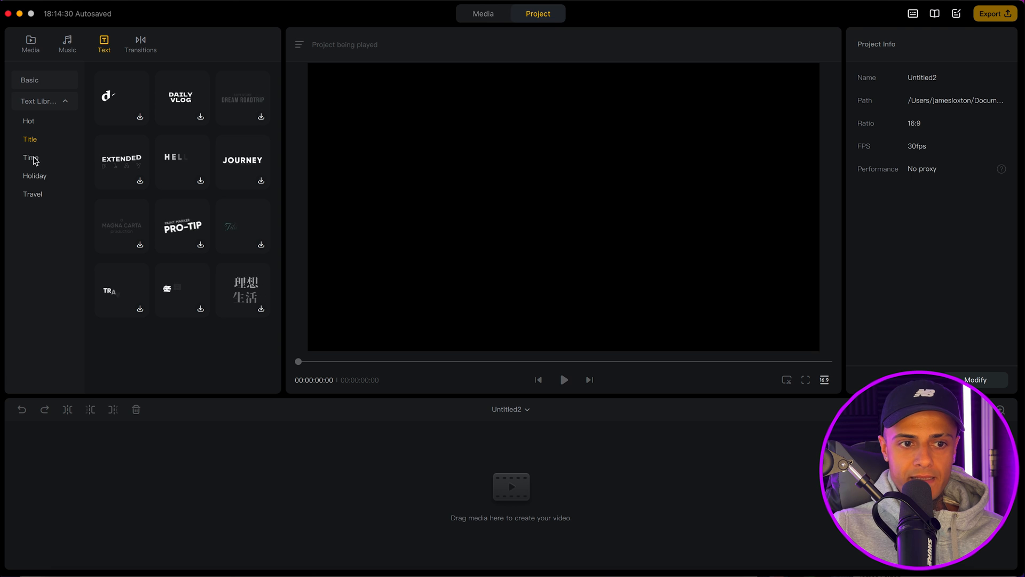
left_click(33, 159)
left_click(35, 176)
left_click(33, 195)
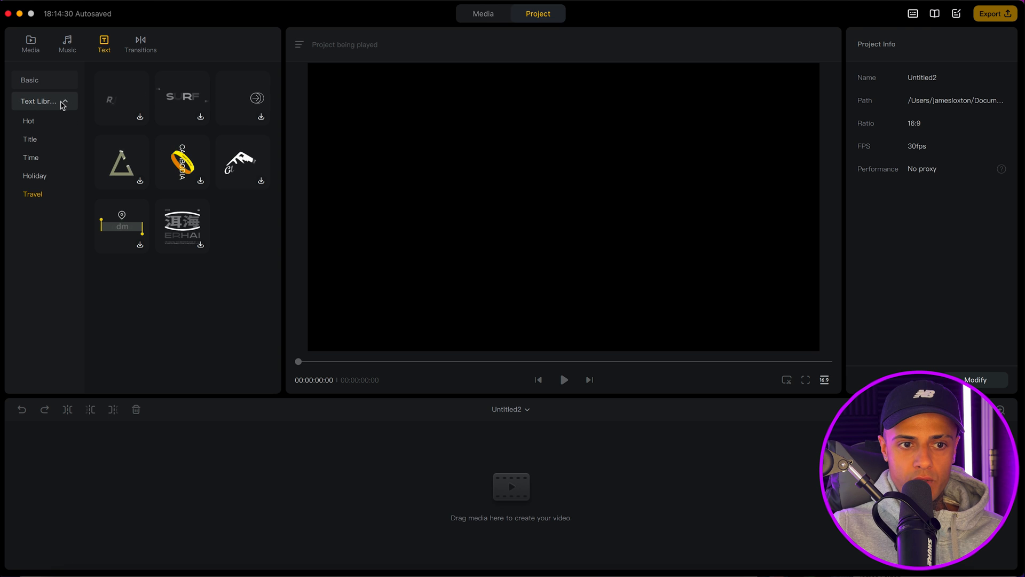
left_click(68, 105)
left_click(68, 105)
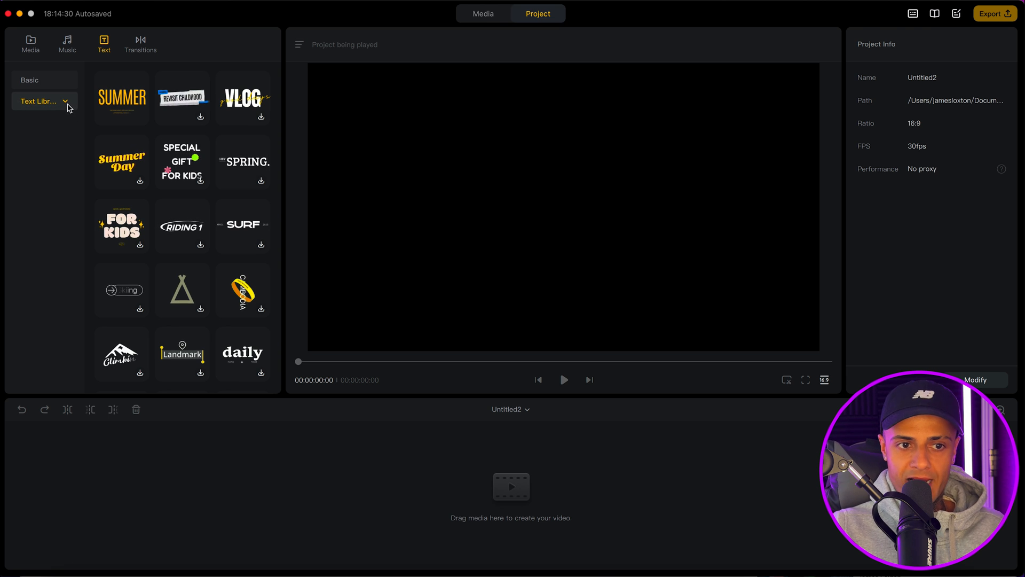
left_click(67, 103)
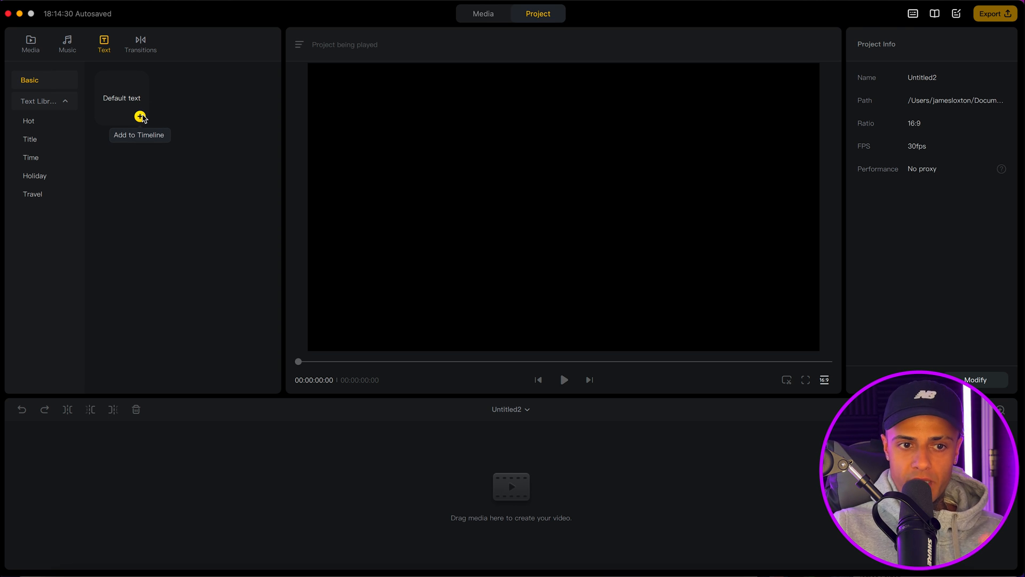
left_click(53, 126)
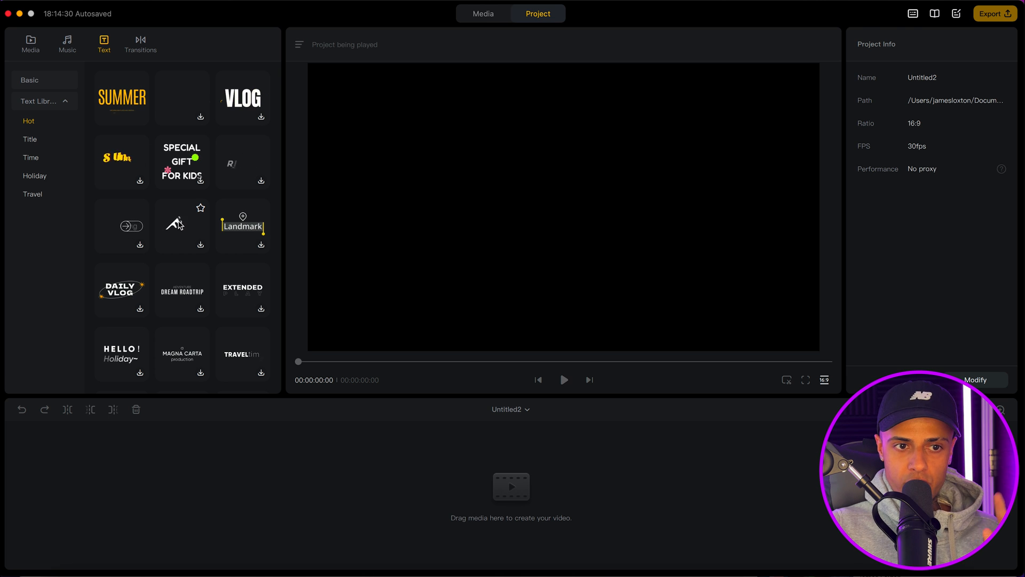
Browse the 360 and camera movement transitions, marking Spin Right as a favorite.
left_click(141, 44)
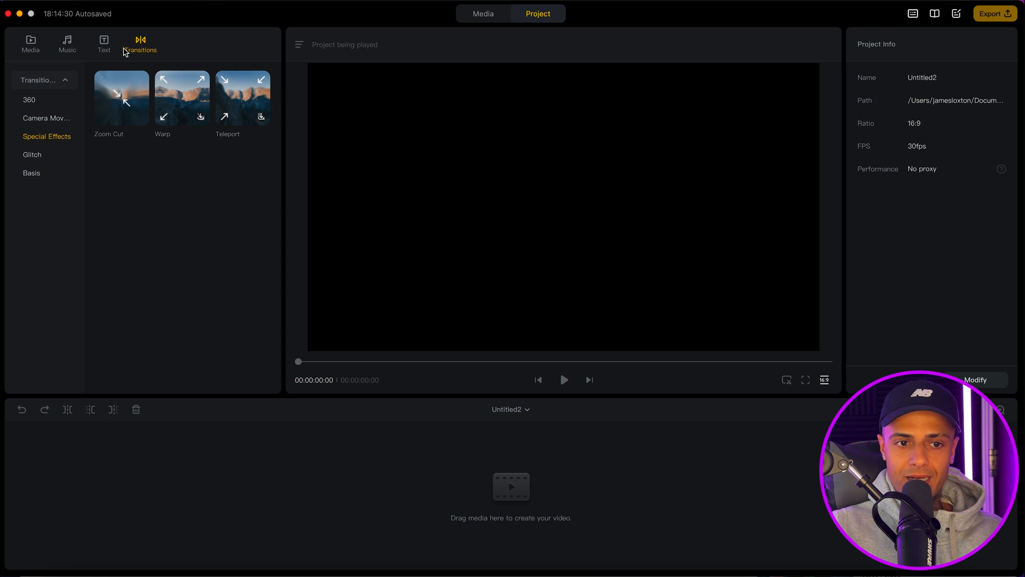
left_click(38, 104)
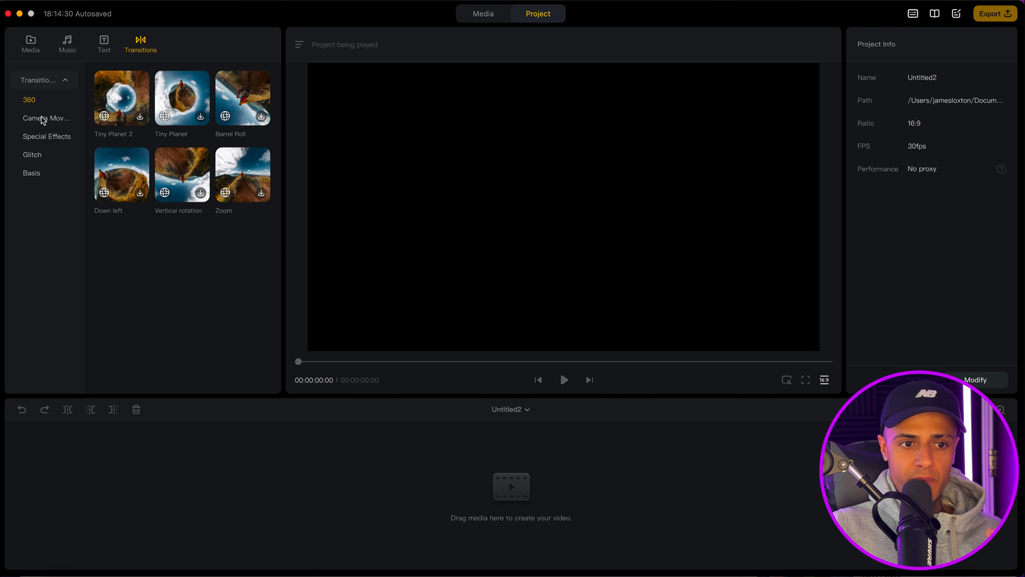
left_click(43, 119)
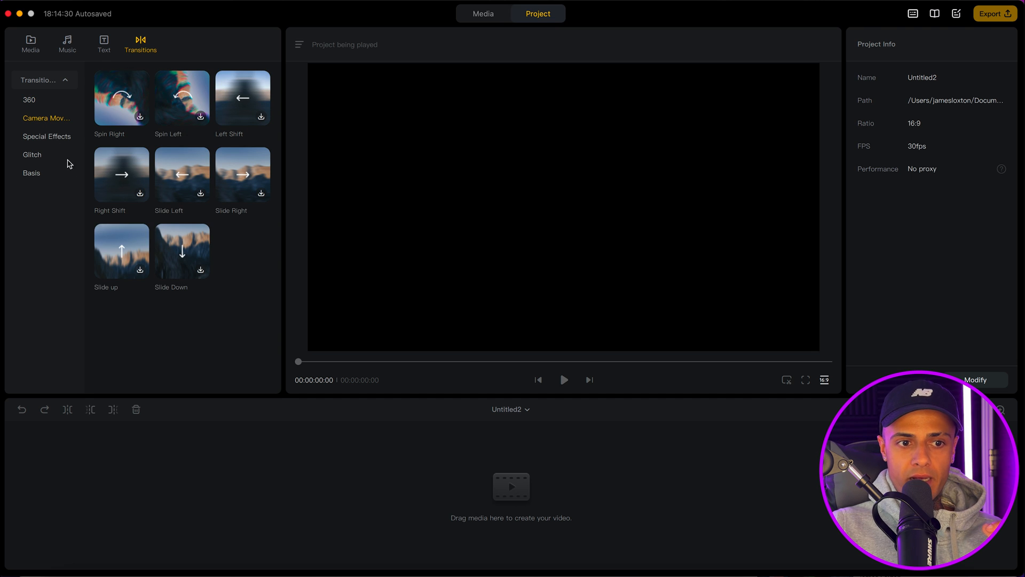
left_click(141, 81)
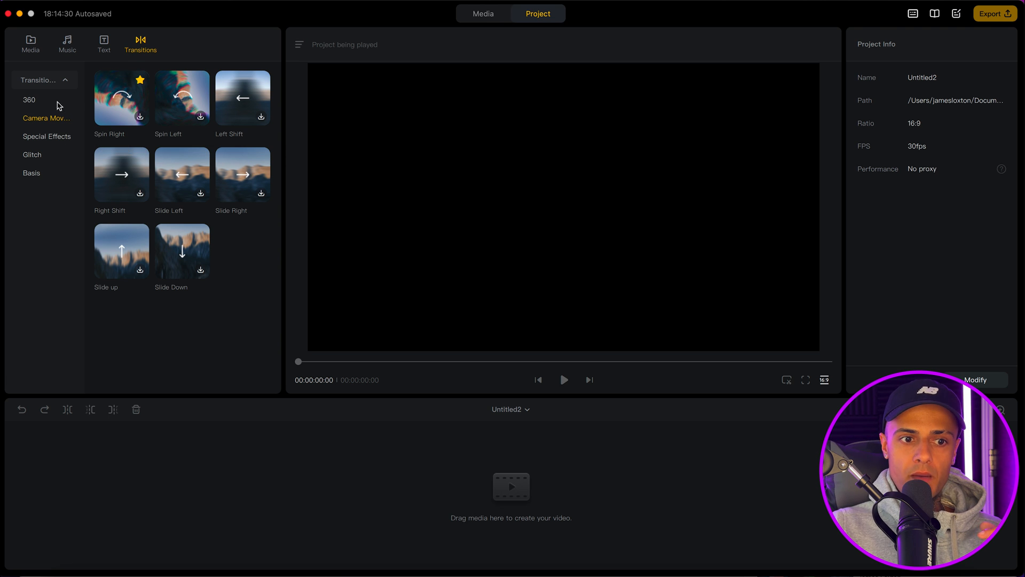
left_click(31, 99)
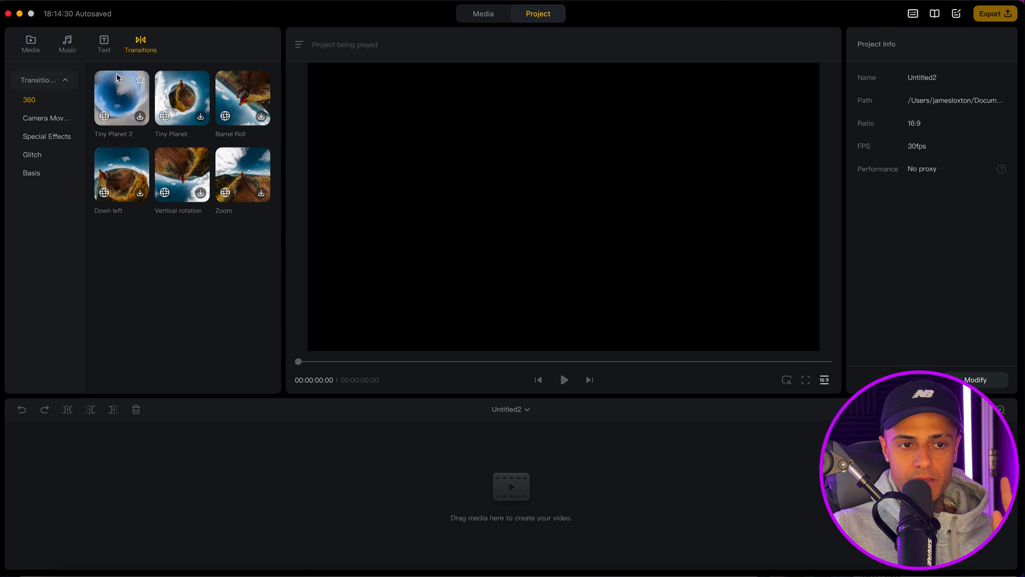
Collapse the music library categories and import Flint - Cant Live Without You.mp3 from the INSTA360 STUDIO 2024 UPDATE folder into the project media.
left_click(69, 49)
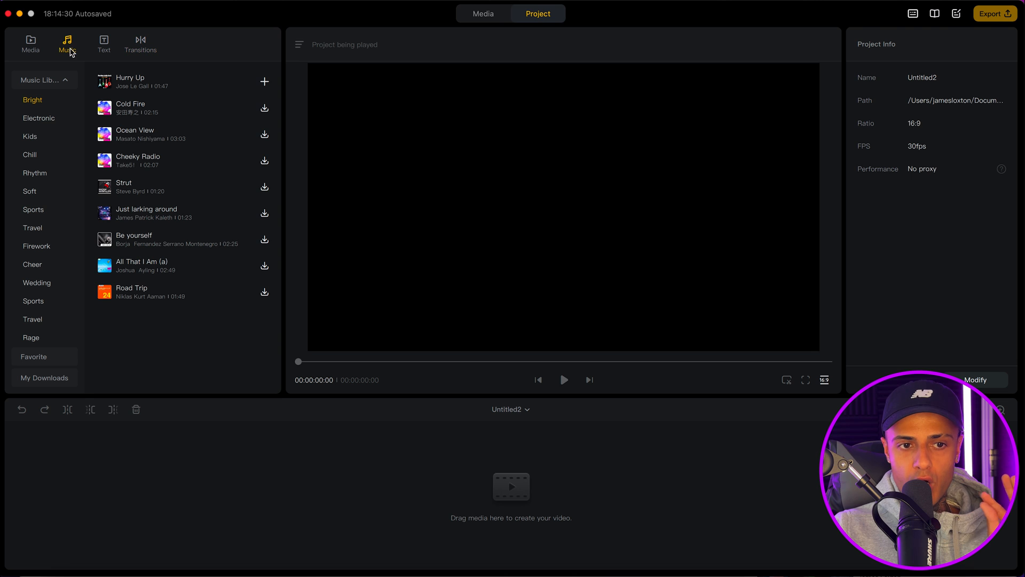
left_click(67, 80)
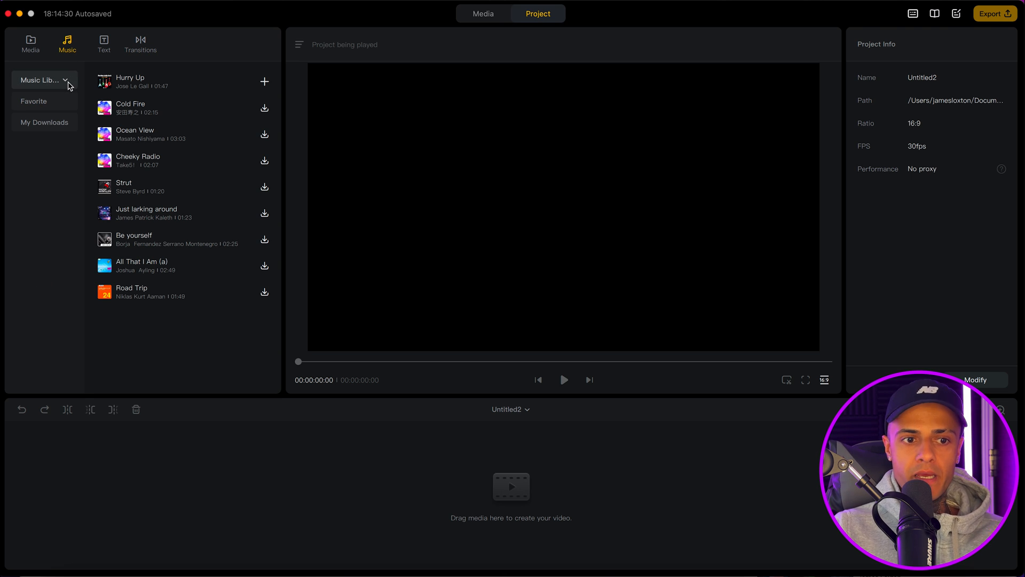
left_click(32, 44)
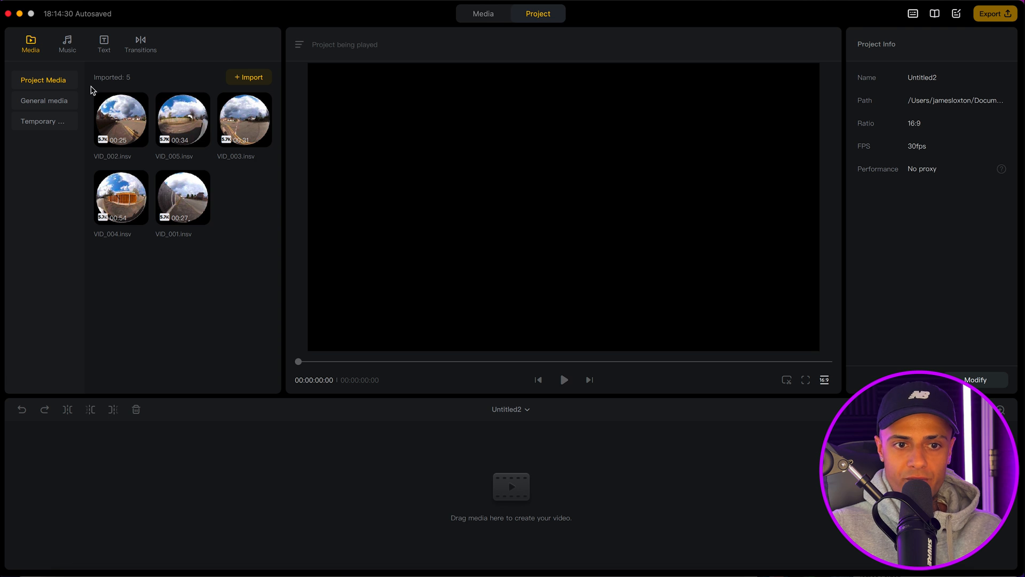
left_click(240, 78)
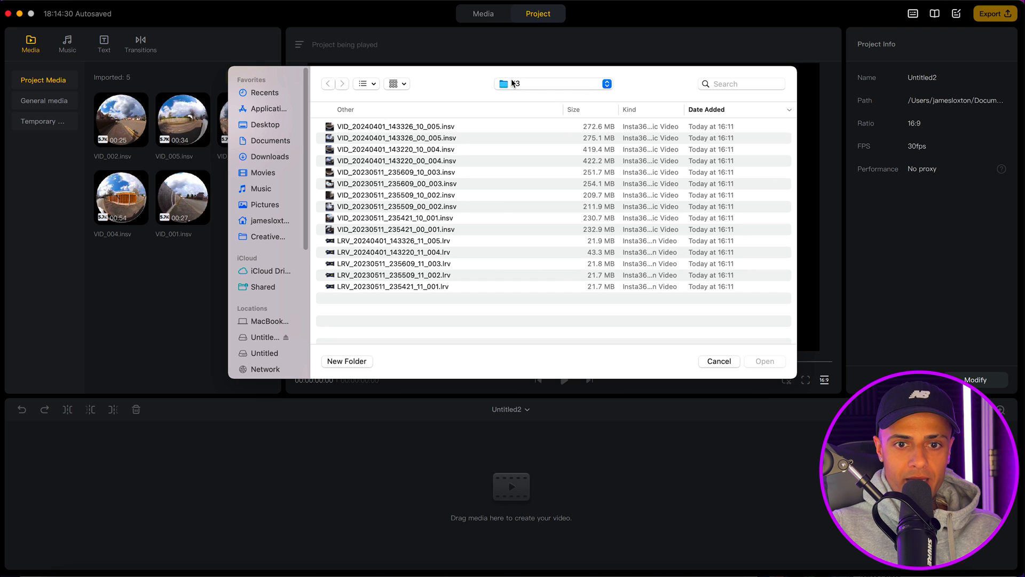
left_click(531, 87)
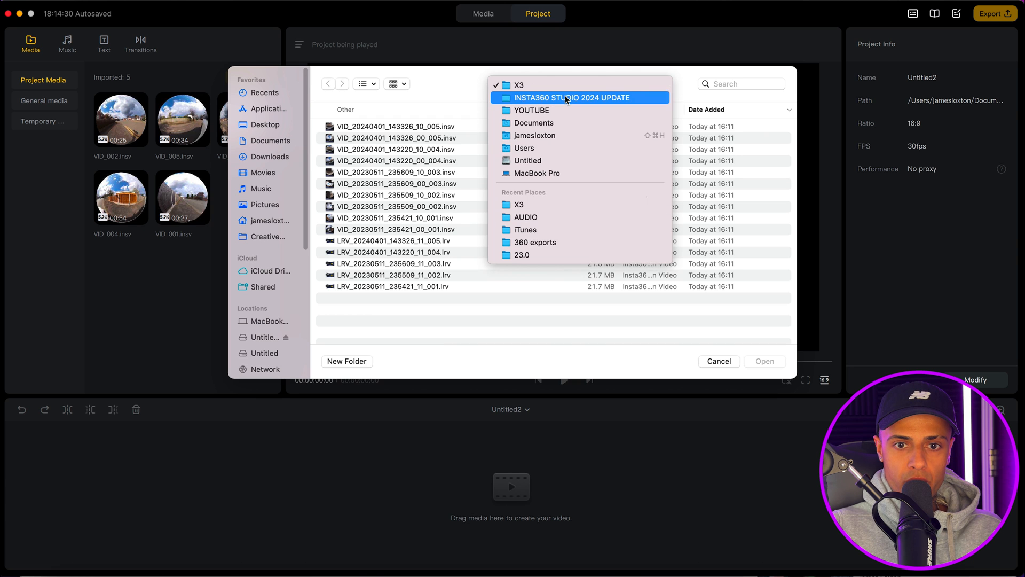
left_click(555, 96)
left_click(380, 180)
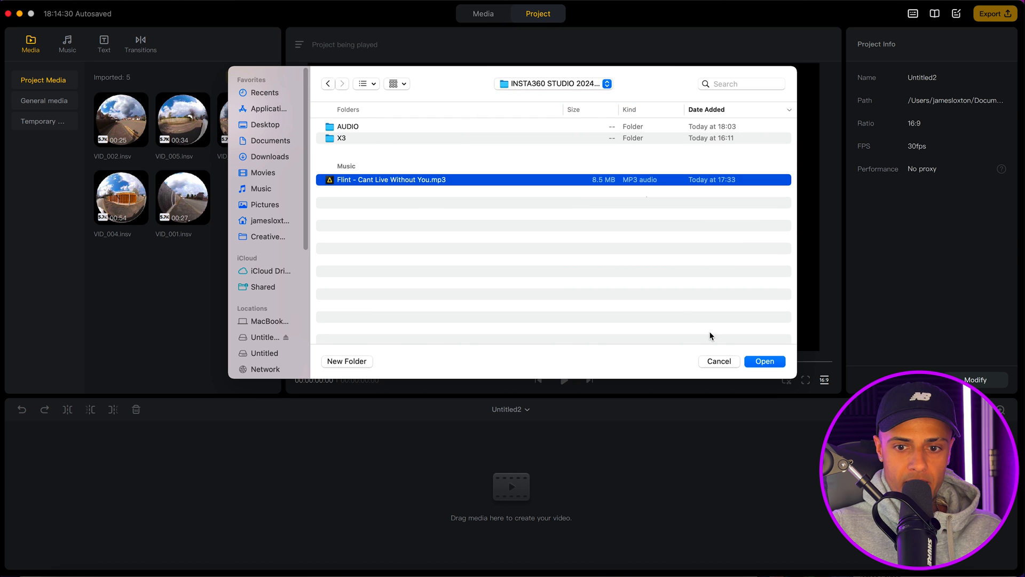
left_click(764, 361)
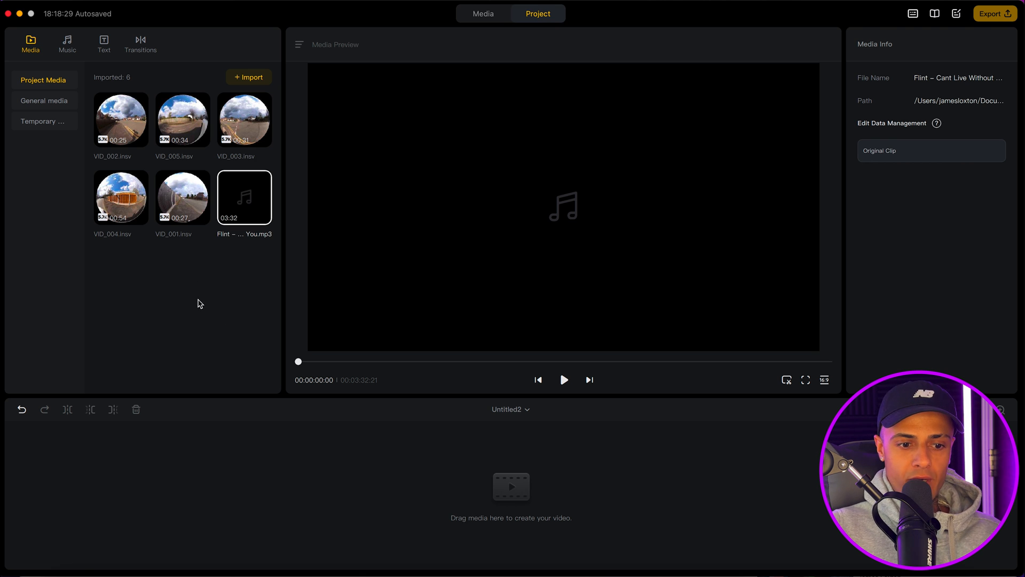
Try to add Flint - Cant Live Without You.mp3 from the INSTA360 STUDIO 2024 UPDATE folder in Finder to the project media again.
left_click(66, 570)
left_click_drag(568, 302, 160, 92)
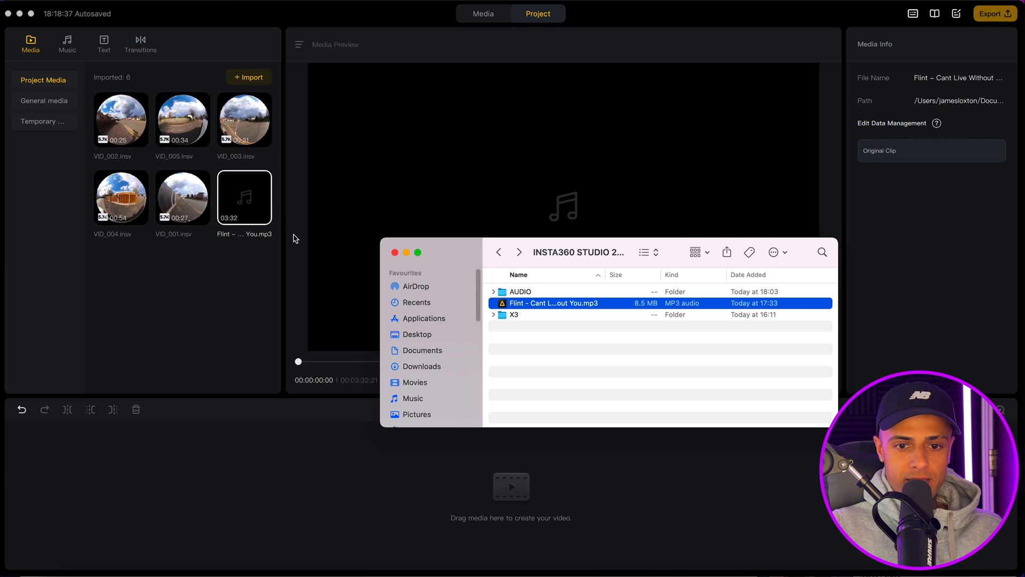
left_click(140, 272)
Look through the project media, check the General media collection, and return to Project Media.
mouse_move(140, 126)
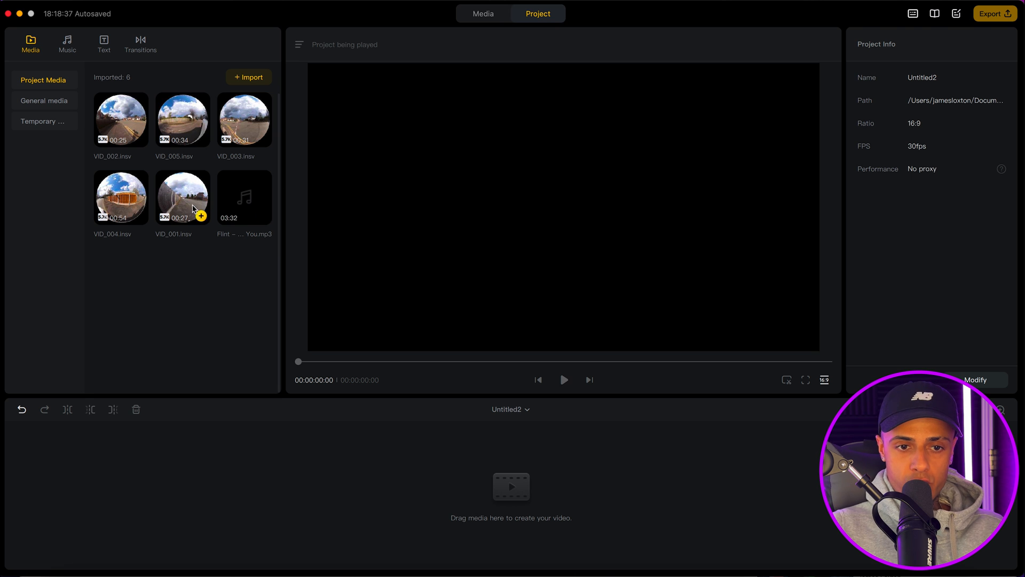
mouse_move(248, 192)
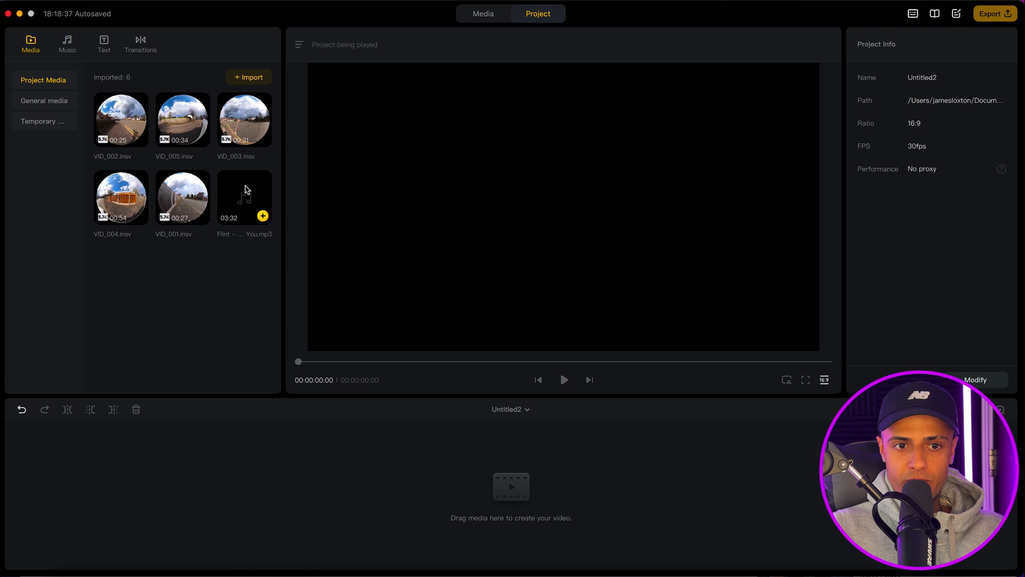
left_click(41, 101)
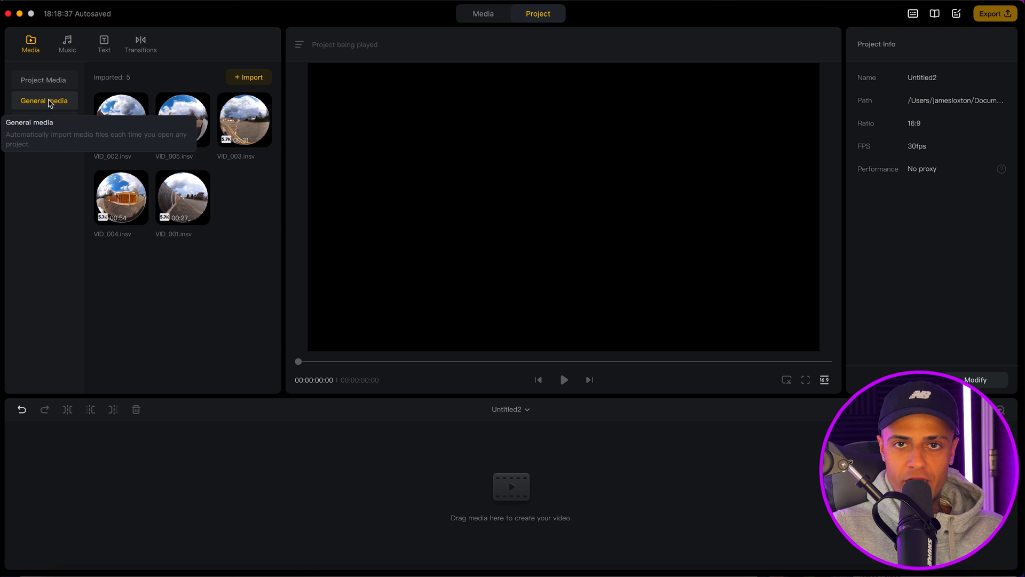
left_click(46, 83)
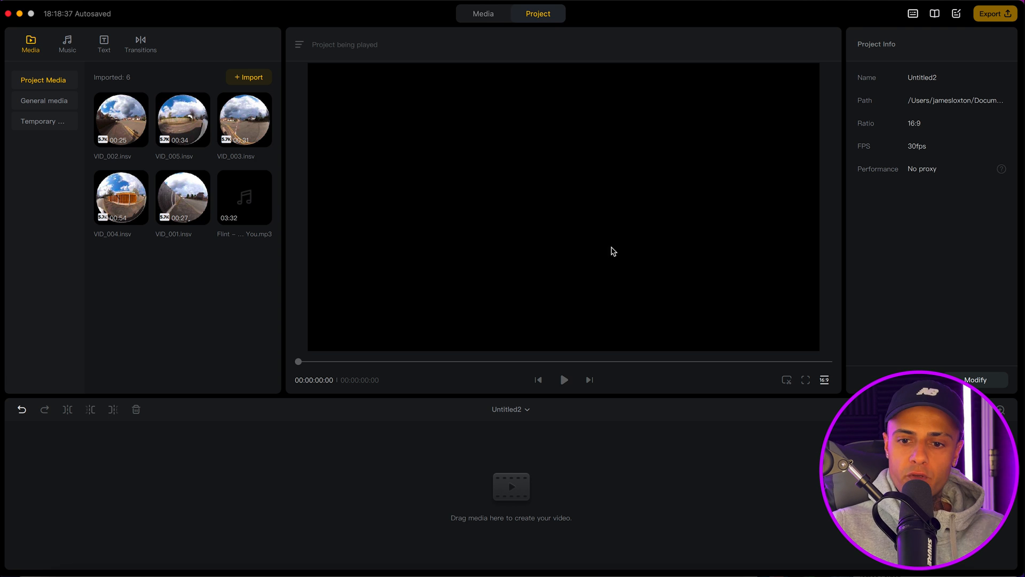
Switch the project aspect ratio to 9:16 and back to 16:9.
left_click(825, 379)
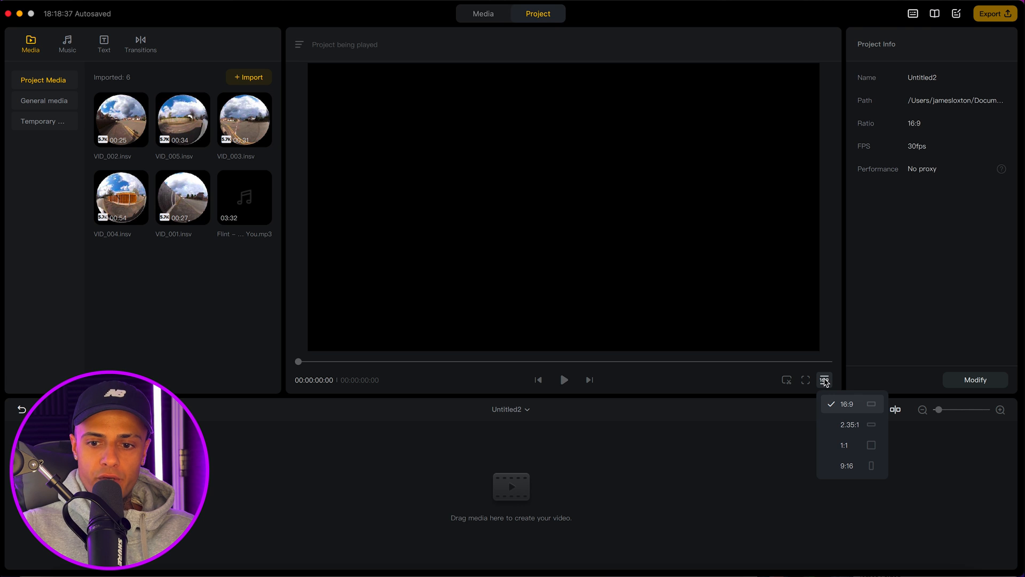
left_click(871, 468)
left_click(824, 380)
left_click(853, 404)
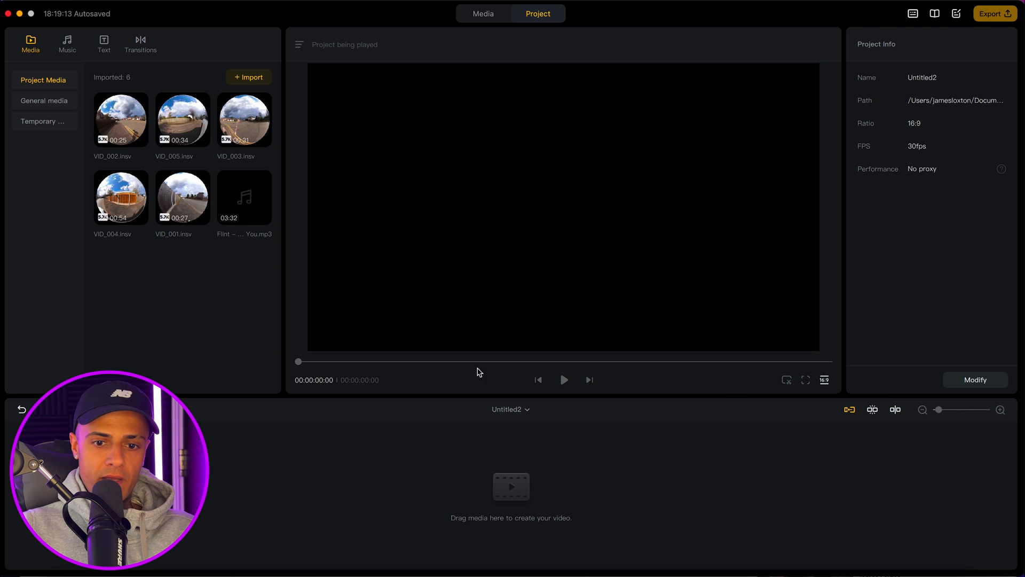
Preview VID_002.insv, playing and pausing it and jumping between the end and start of the clip.
left_click(132, 114)
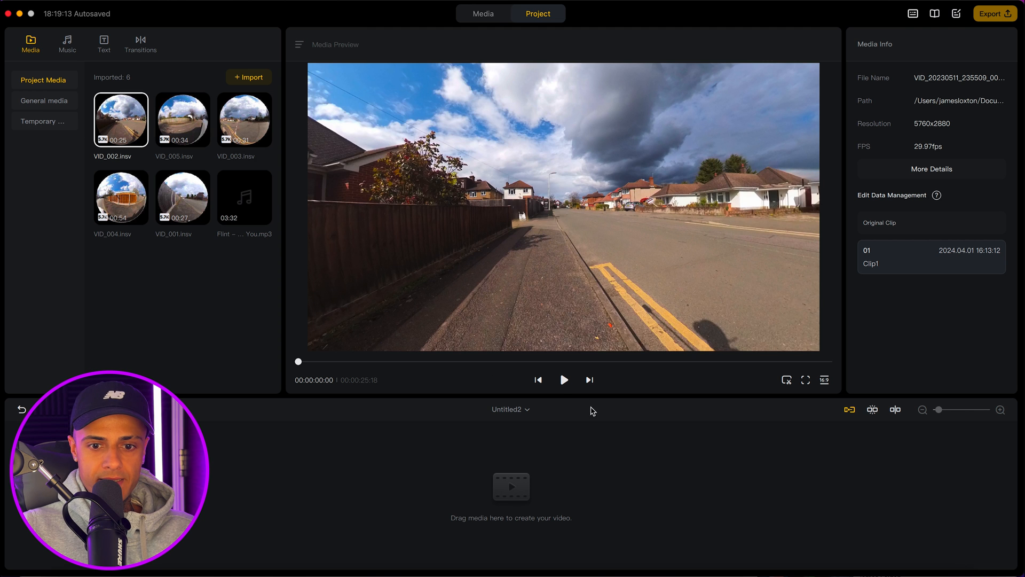
left_click(564, 381)
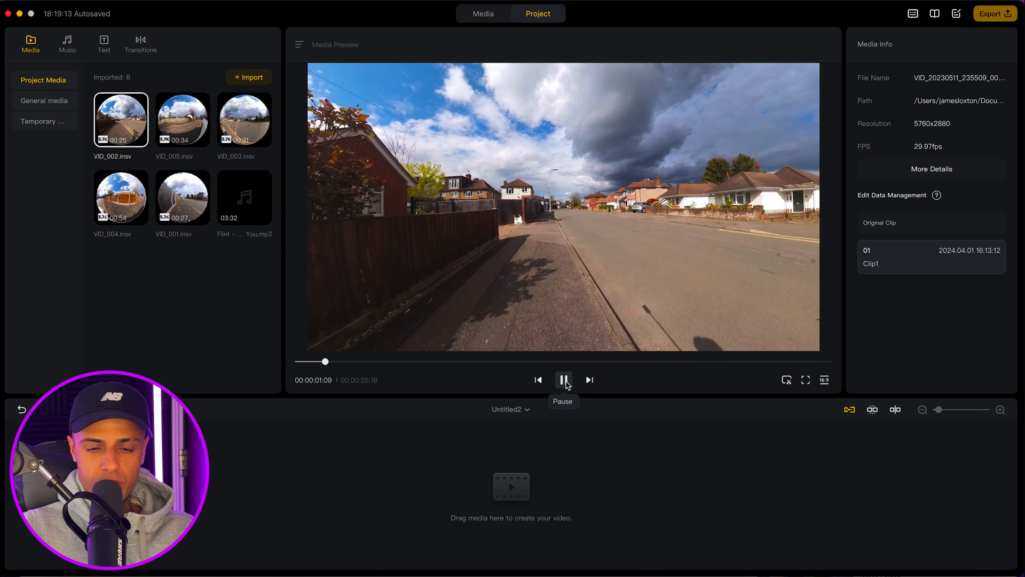
left_click(565, 380)
left_click(590, 379)
left_click(538, 380)
left_click(589, 380)
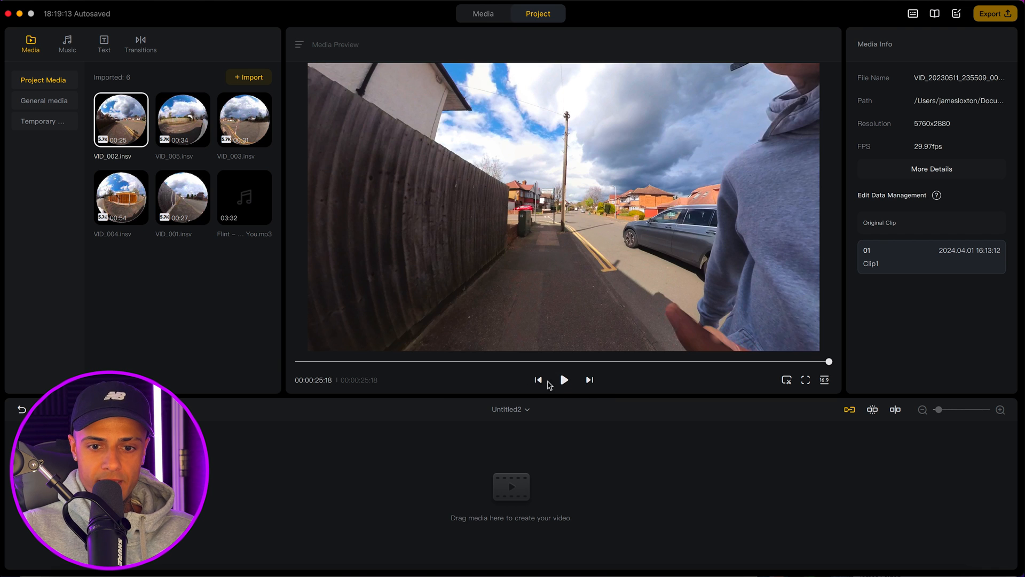
left_click(538, 380)
left_click(565, 380)
left_click(564, 380)
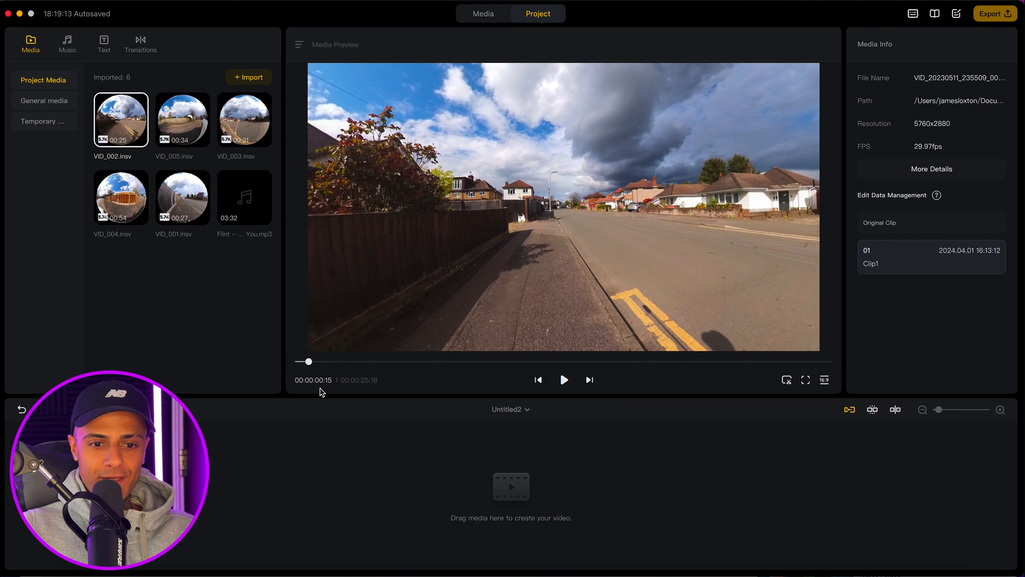
View the VID_002.insv preview in full screen and exit, and inspect the Screenshot Settings without saving.
left_click(806, 380)
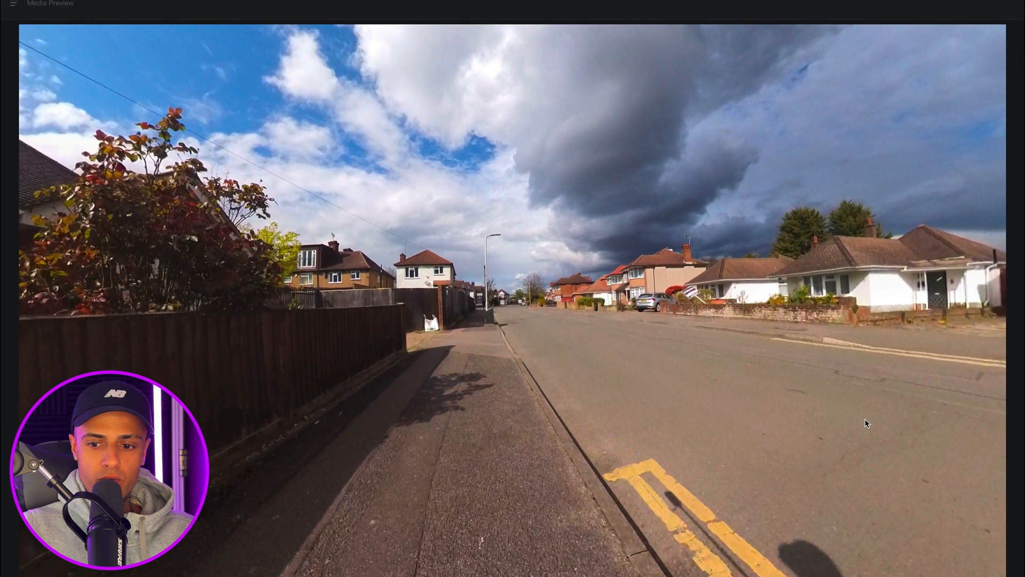
key("Escape")
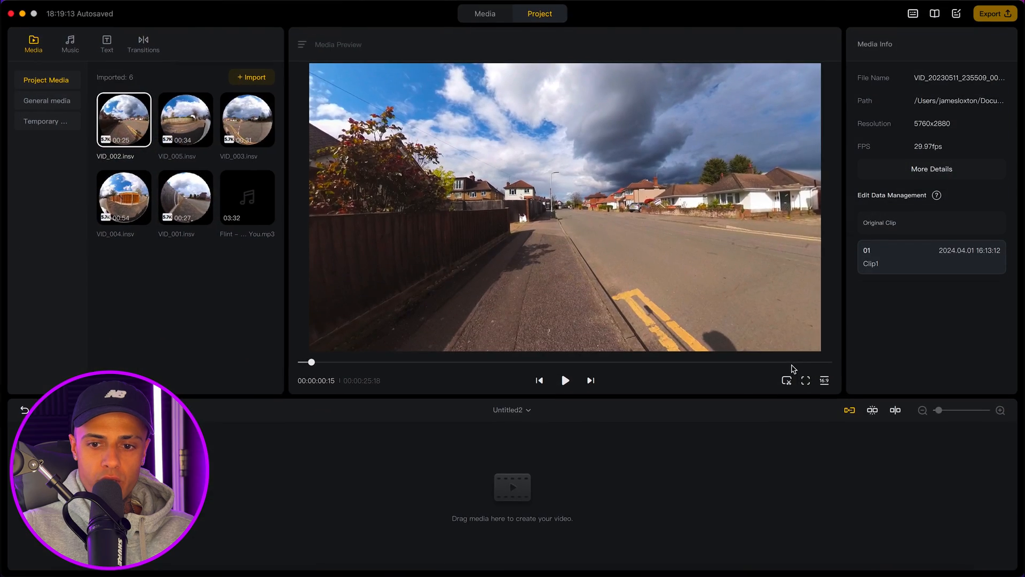
left_click(787, 380)
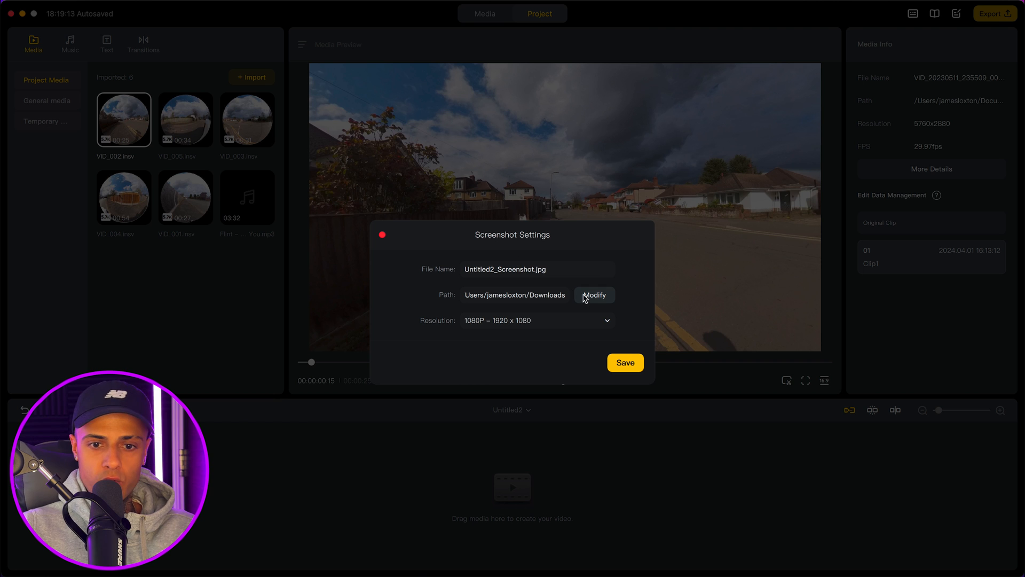
left_click(382, 235)
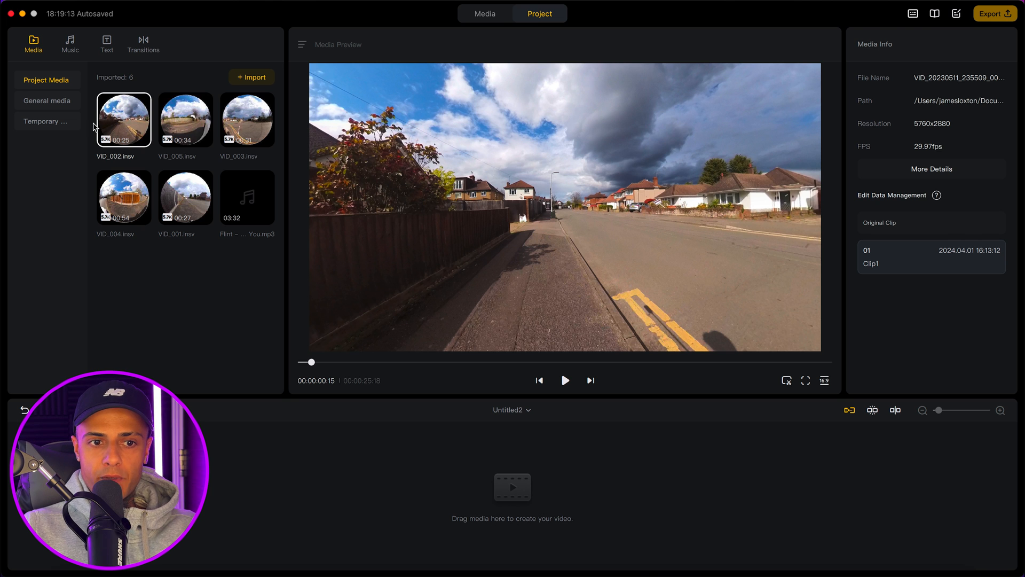
Compare the media info of VID_005.insv and VID_002.insv, and view more details for VID_002.insv.
left_click(187, 123)
left_click(118, 123)
left_click(186, 122)
left_click(125, 122)
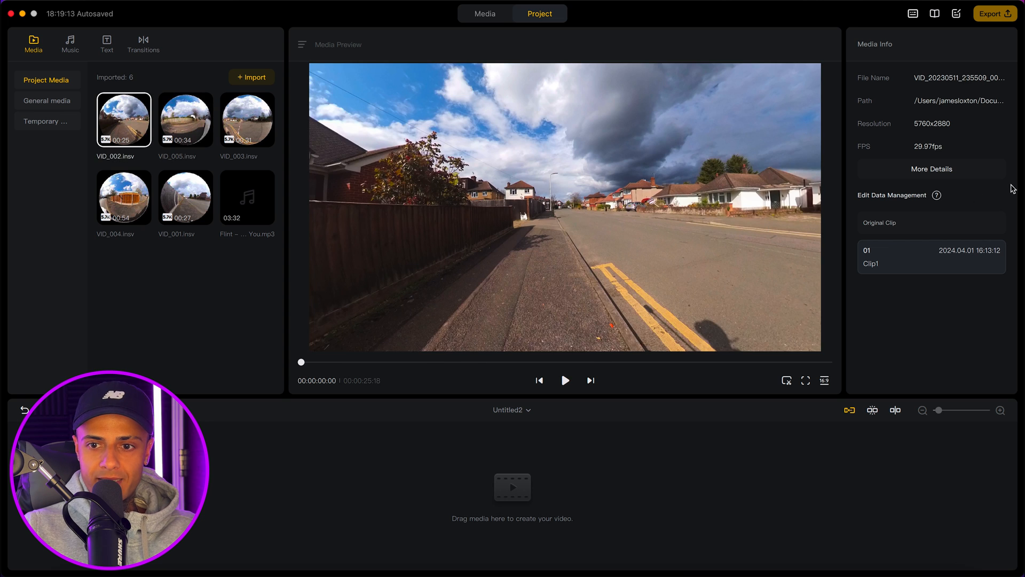
left_click(954, 173)
left_click(961, 329)
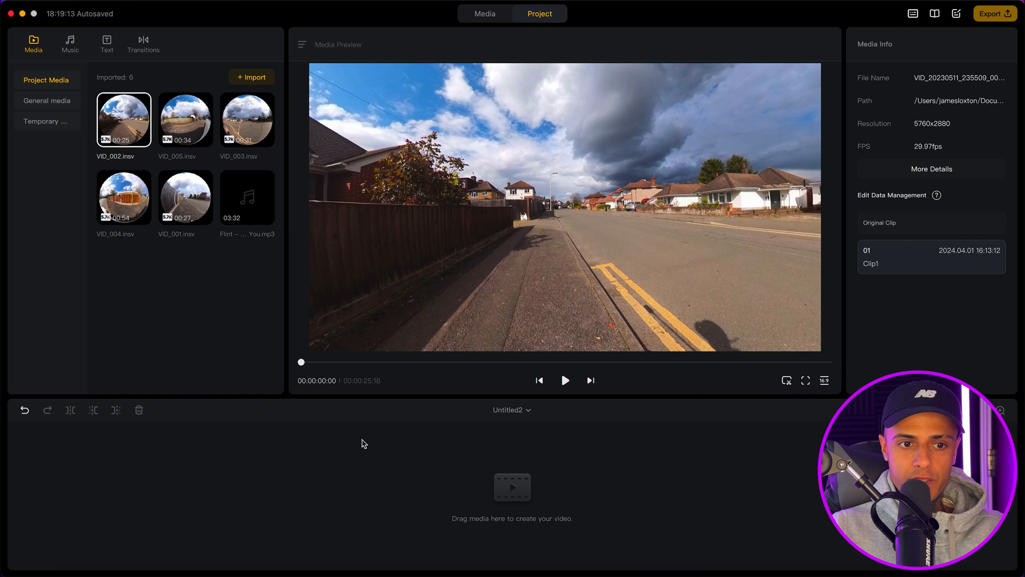
Add VID_002.insv from the project media to the empty timeline.
mouse_move(114, 129)
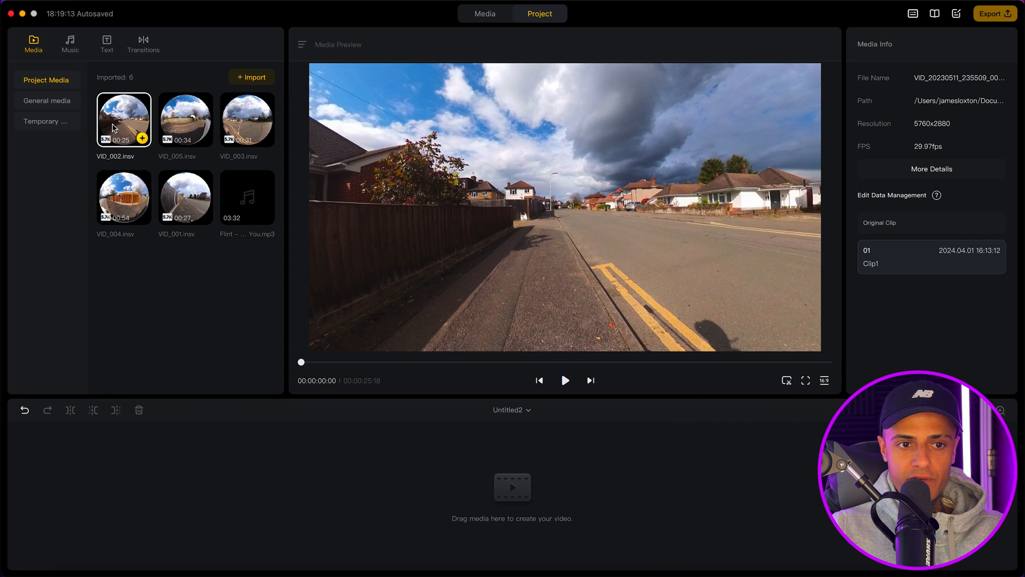
left_click(143, 140)
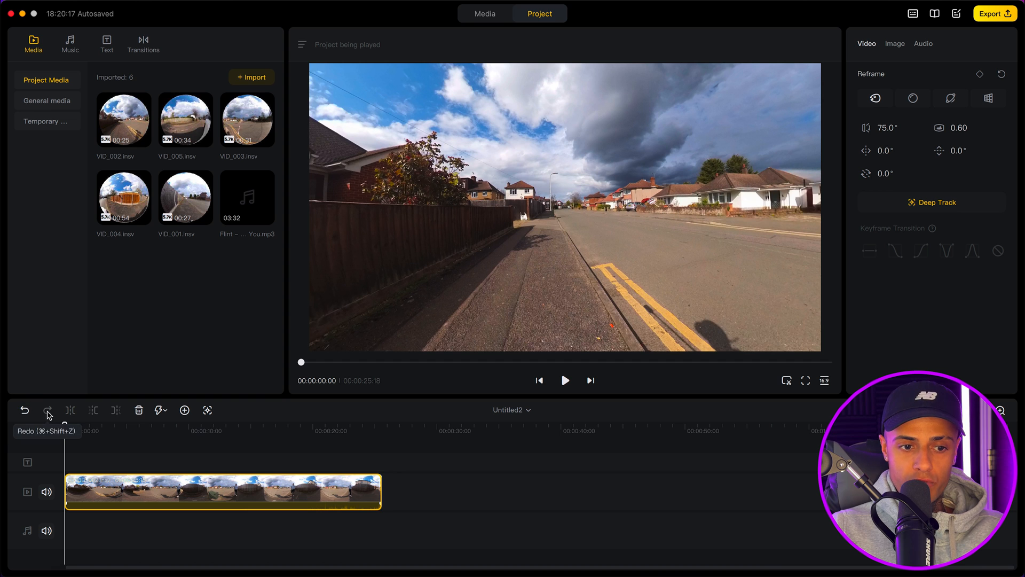
Split the timeline clip at 00:00:05:13, select its second part, and undo the split.
left_click(132, 439)
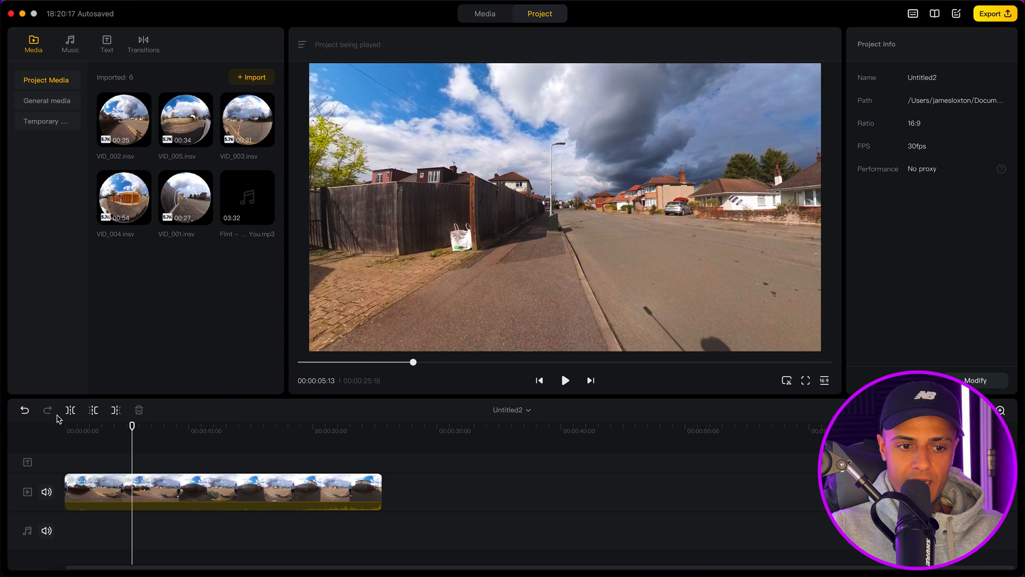
left_click(71, 410)
left_click(163, 490)
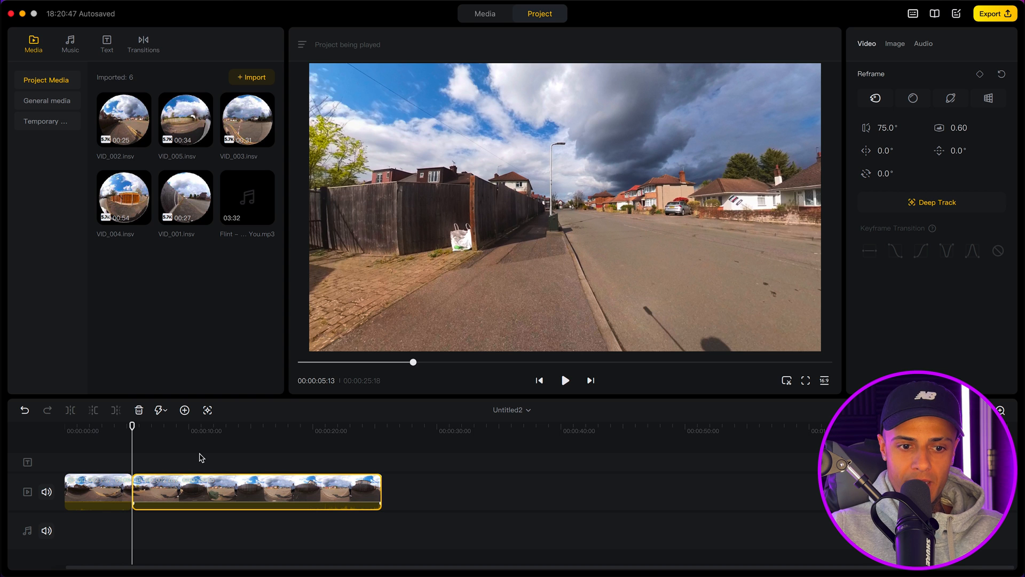
left_click(199, 443)
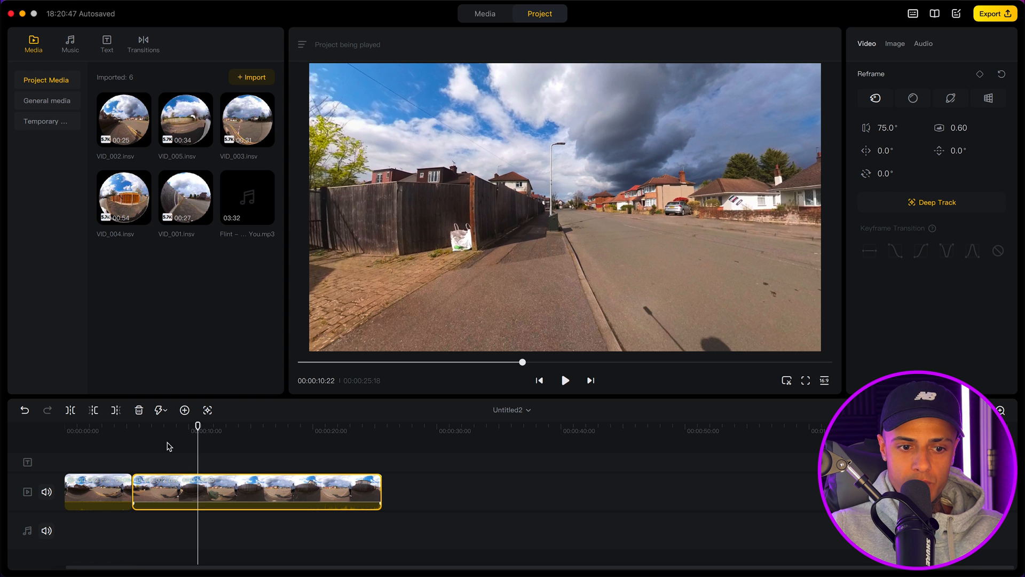
key("super+z")
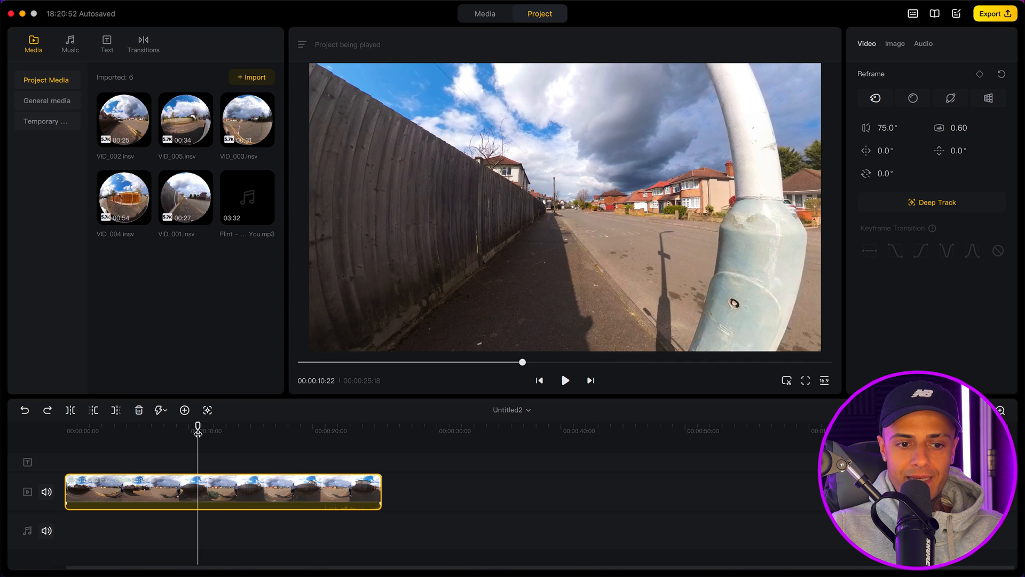
Trim the start of the timeline clip up to 00:00:10:15 and undo the trim.
left_click_drag(198, 433, 195, 433)
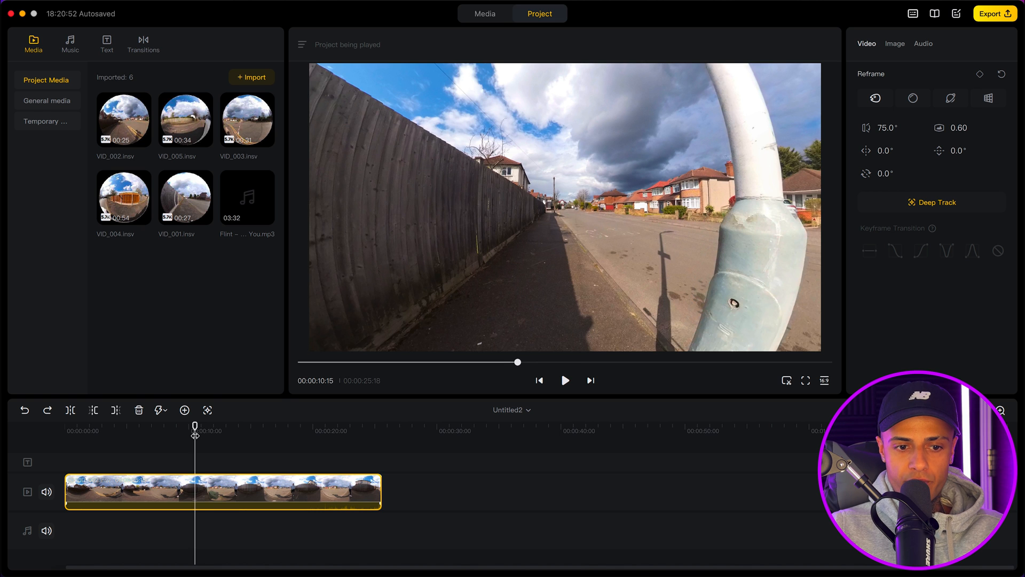
left_click(95, 410)
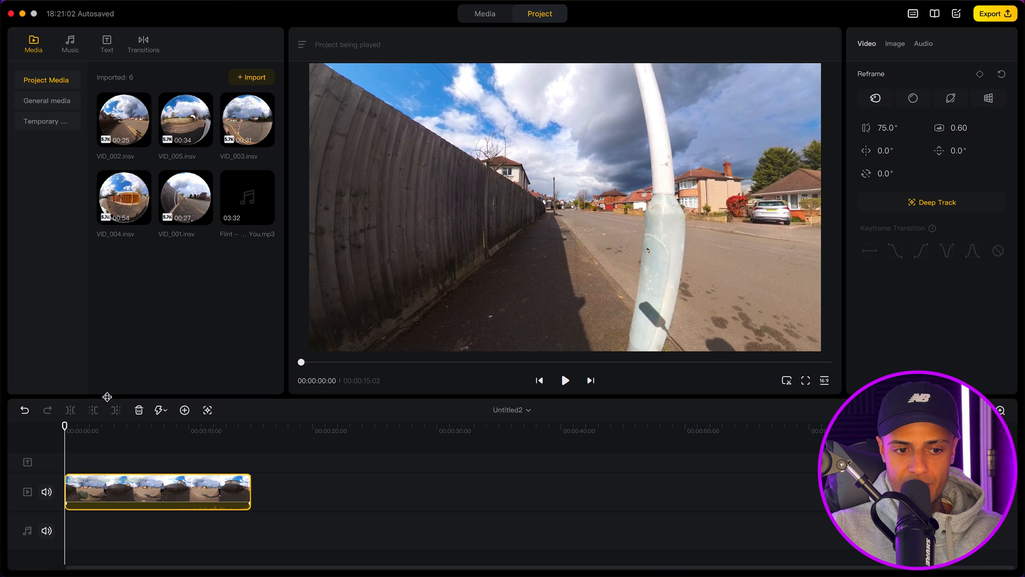
key("super+z")
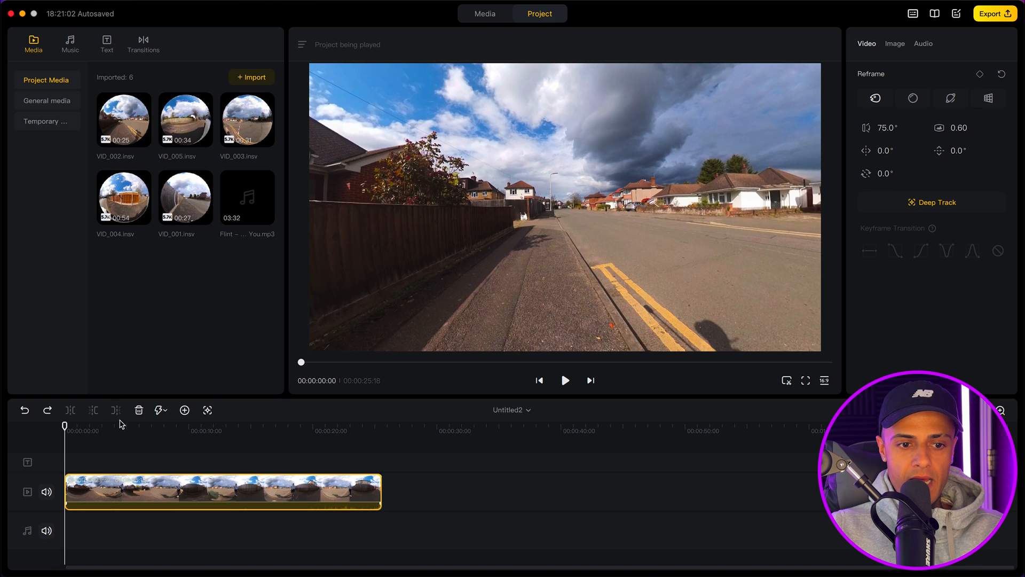
Trim the end of the timeline clip at 00:00:12:07 and undo it, and delete the clip and undo the deletion.
left_click(217, 428)
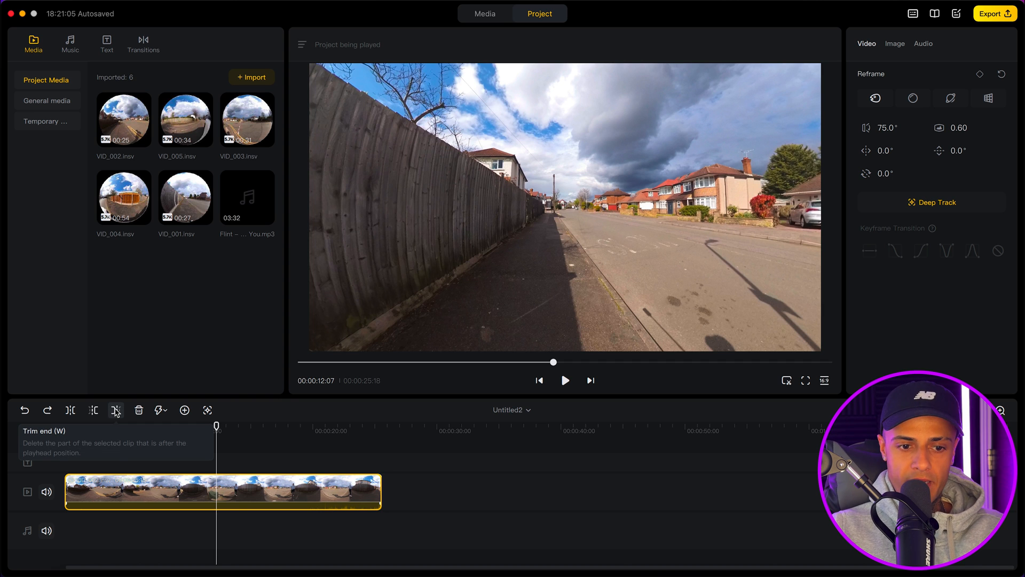
left_click(116, 410)
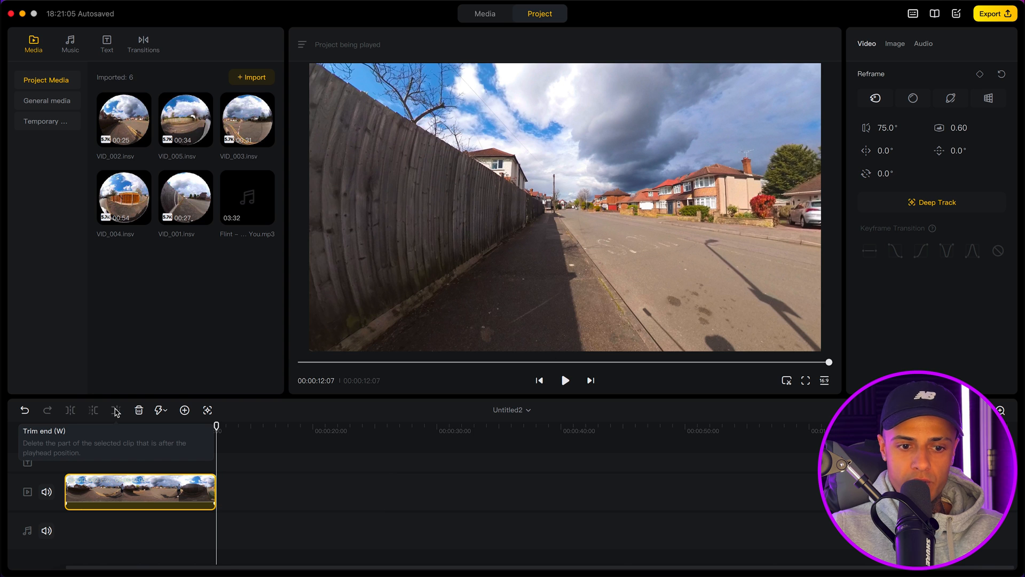
key("super+z")
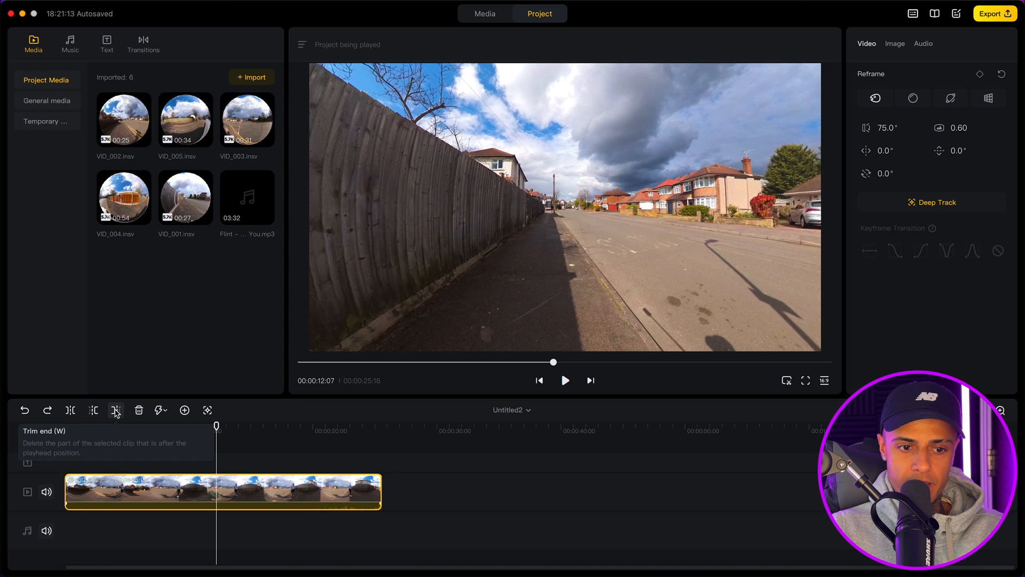
left_click(139, 410)
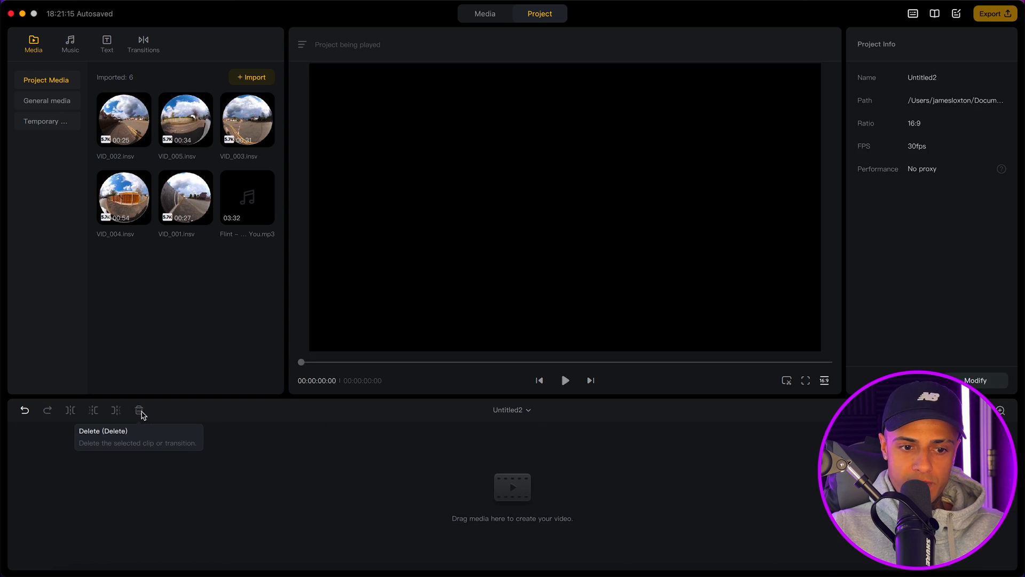
key("super+z")
Move the playhead to 00:00:10:27, show the Speed Editor on the timeline clip, and view its speed options without changing the speed.
left_click(200, 428)
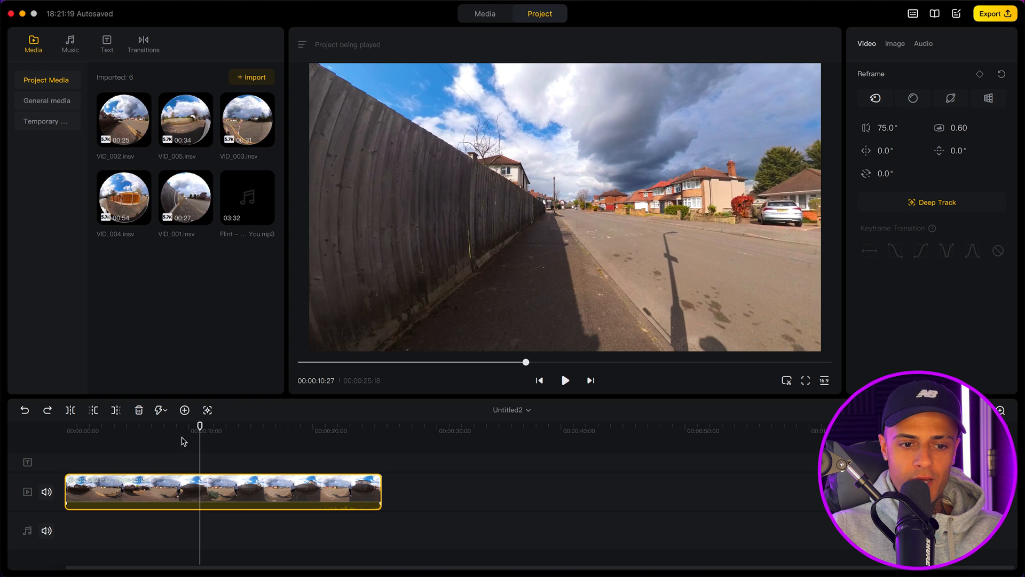
left_click(166, 414)
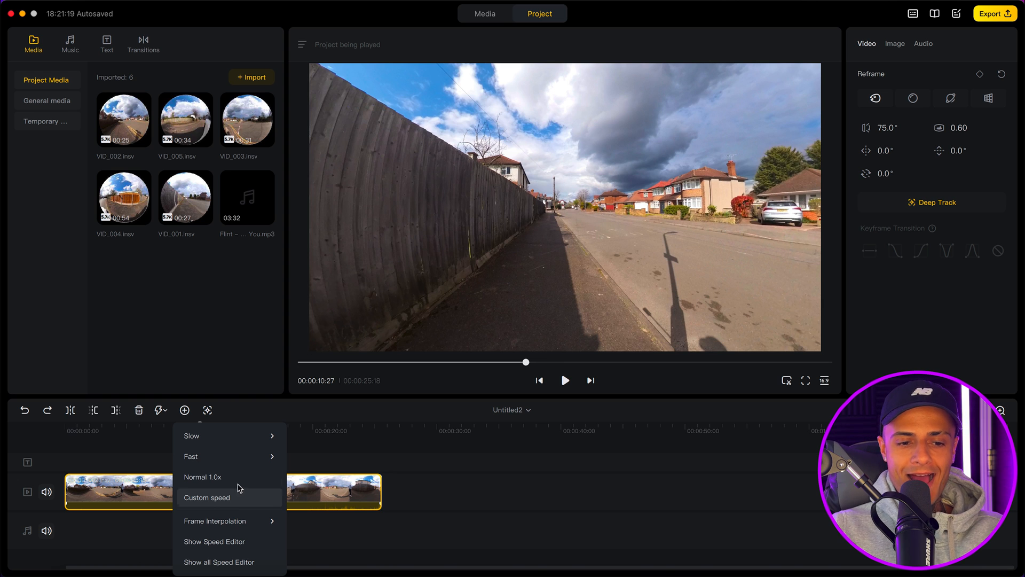
left_click(254, 546)
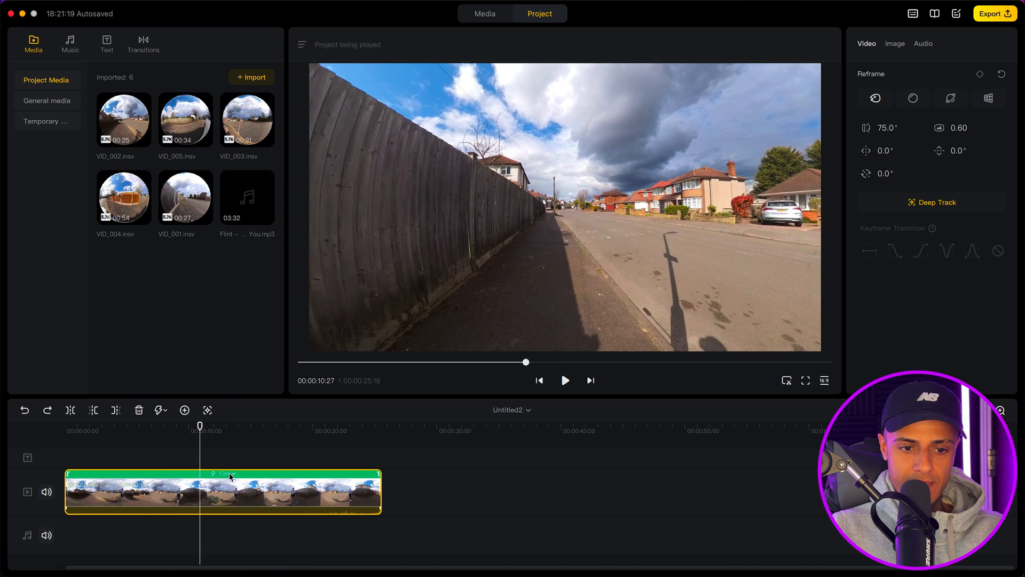
left_click(229, 475)
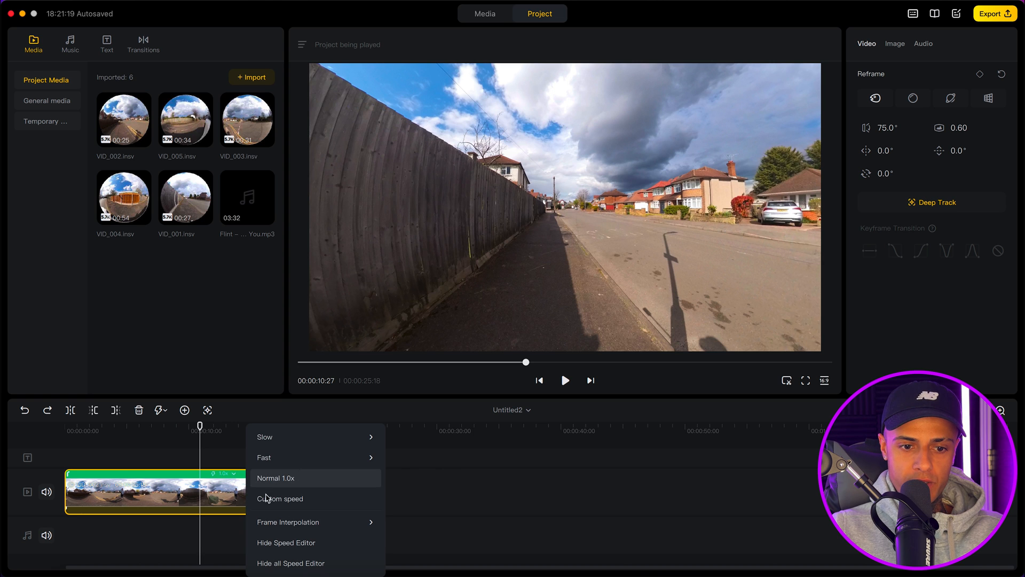
left_click(213, 495)
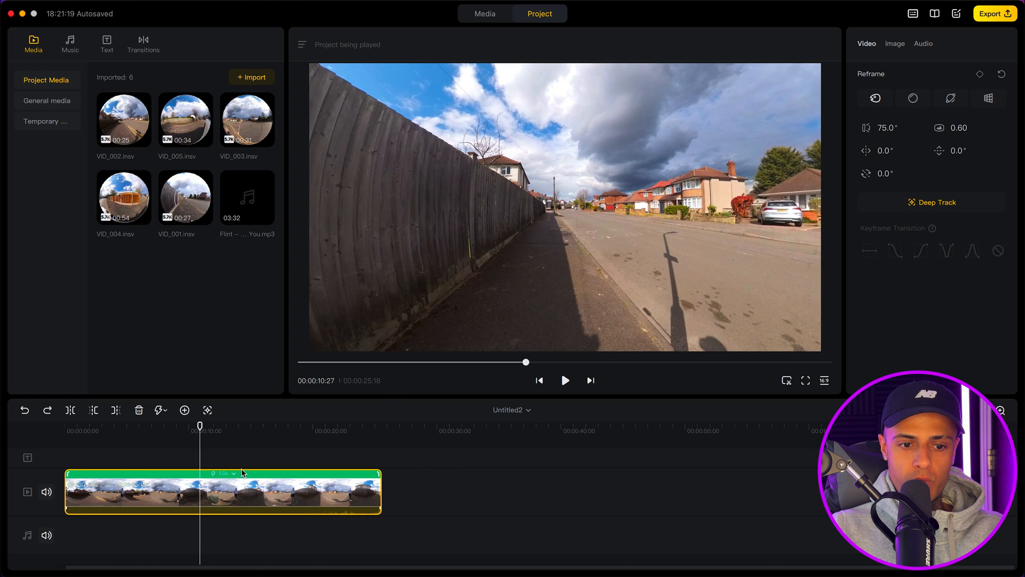
Hide the Speed Editor on the timeline clip and move the playhead to 00:00:09:01.
left_click(234, 476)
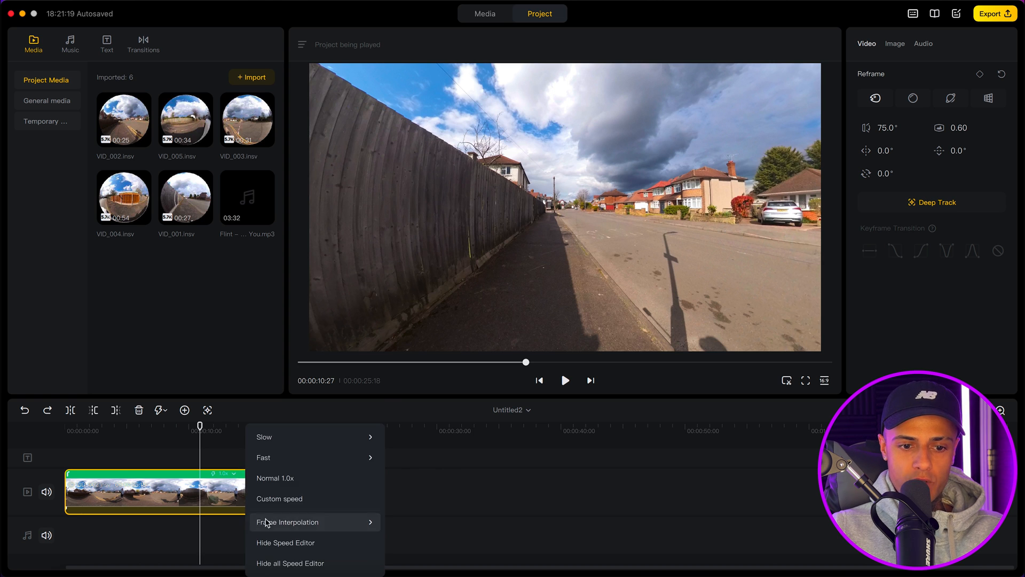
left_click(317, 544)
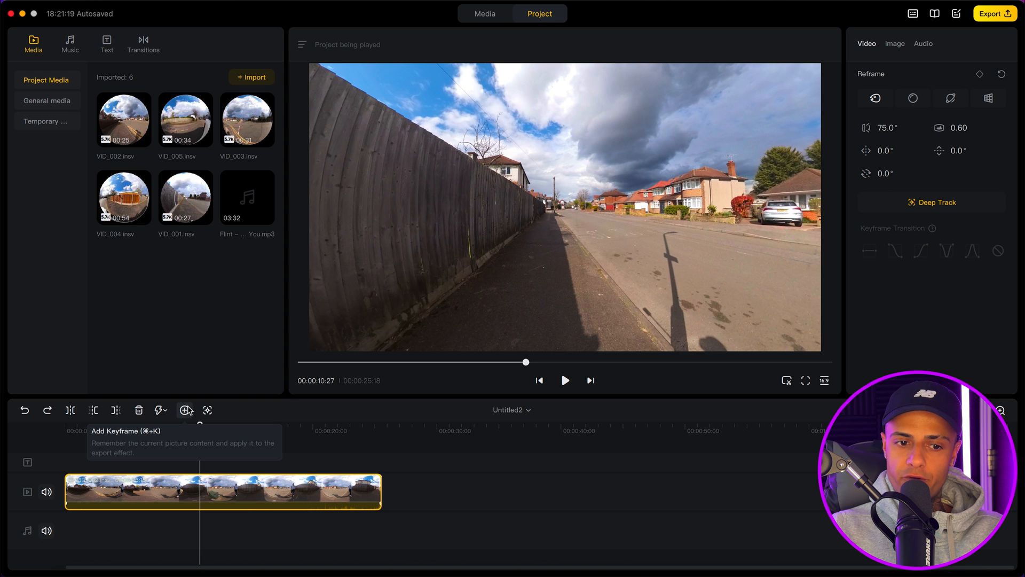
left_click(177, 443)
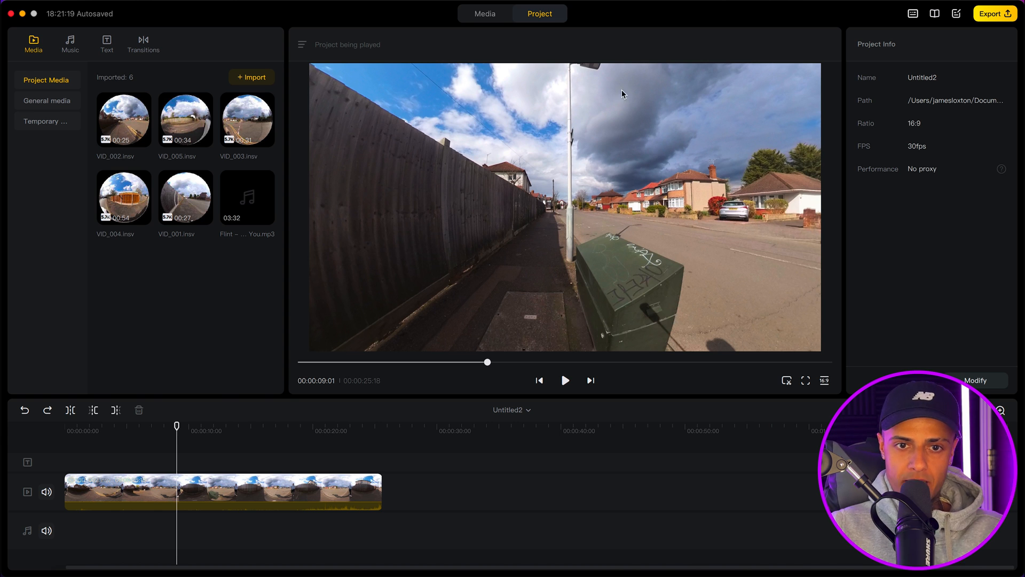
Compare the Media and Project workspaces and try to rotate the 360 view of VID_001.insv in the project's media preview.
left_click(486, 16)
left_click_drag(407, 230, 560, 252)
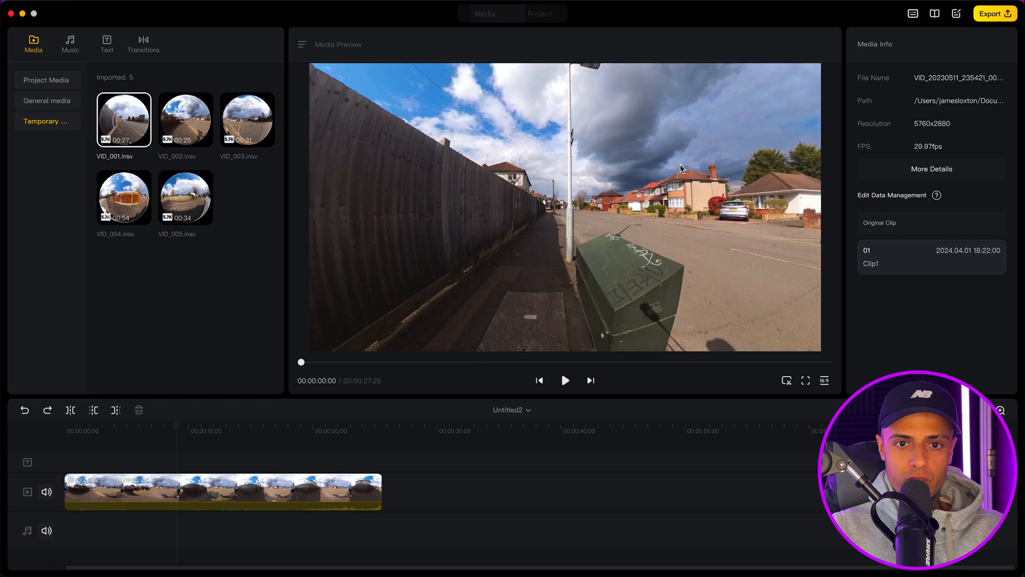
left_click(536, 19)
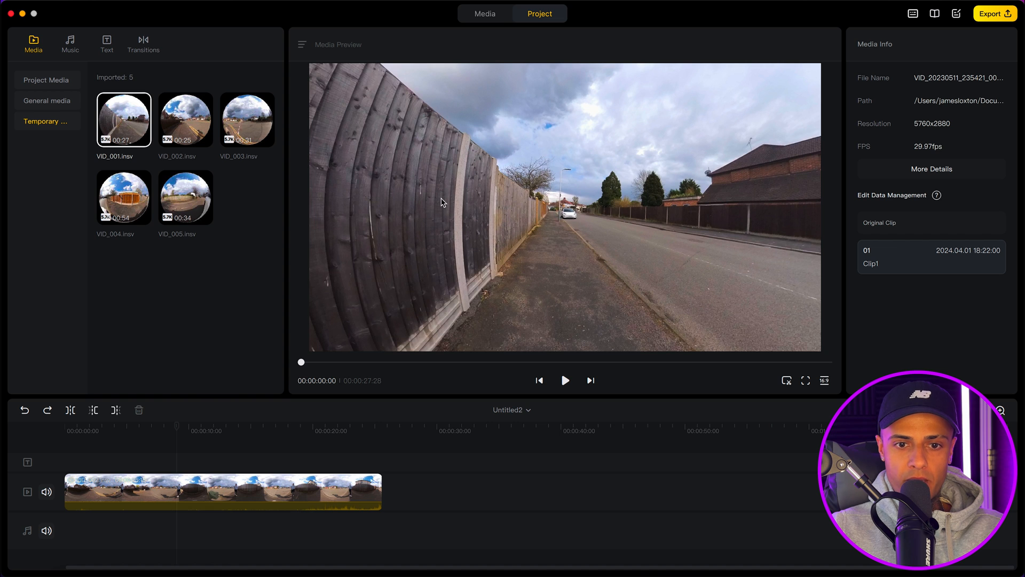
left_click_drag(424, 201, 716, 209)
left_click_drag(526, 216, 671, 231)
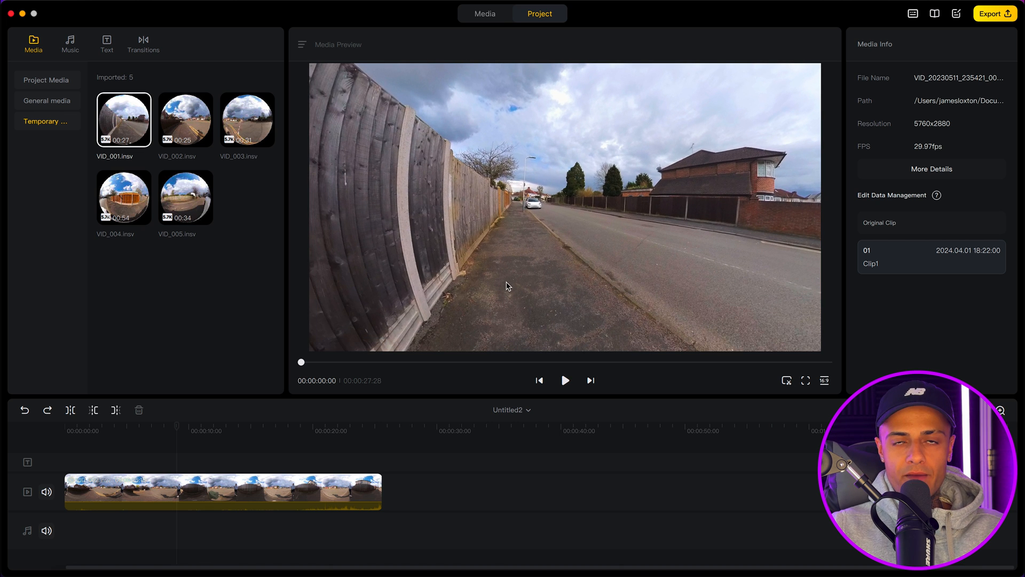
Move the project playhead to 00:00:08:21 and select the timeline clip.
left_click(188, 430)
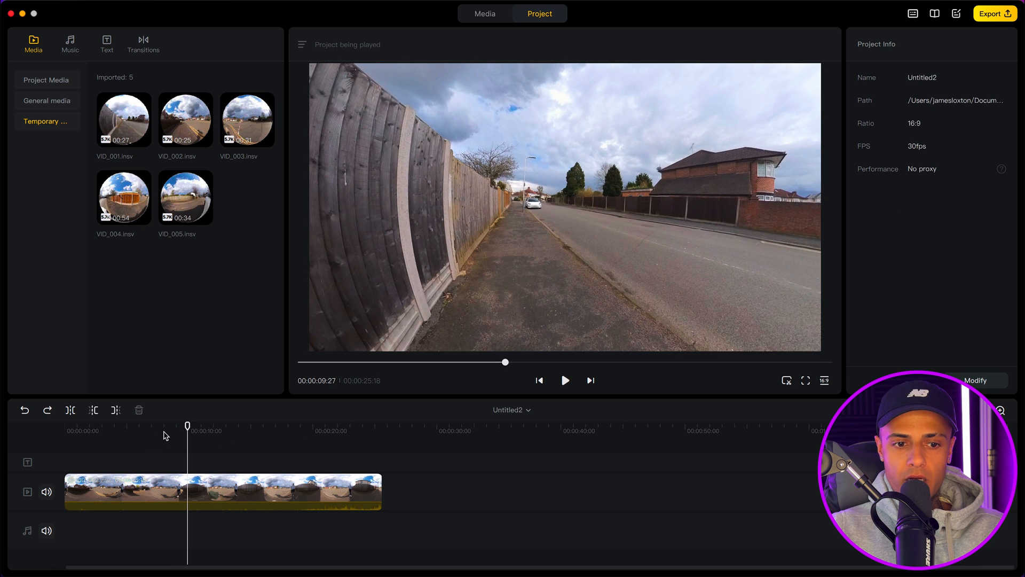
left_click(172, 427)
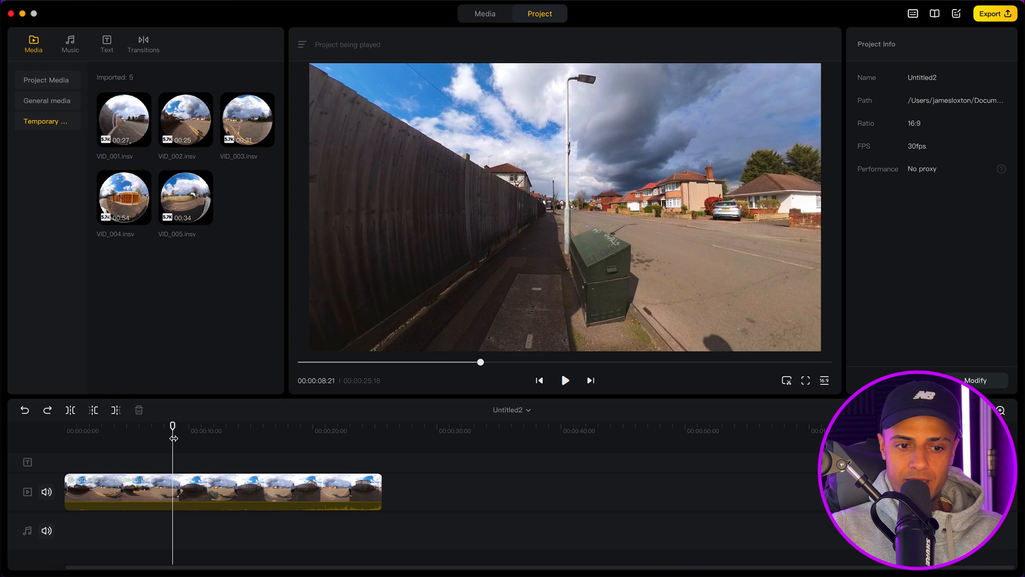
left_click(193, 493)
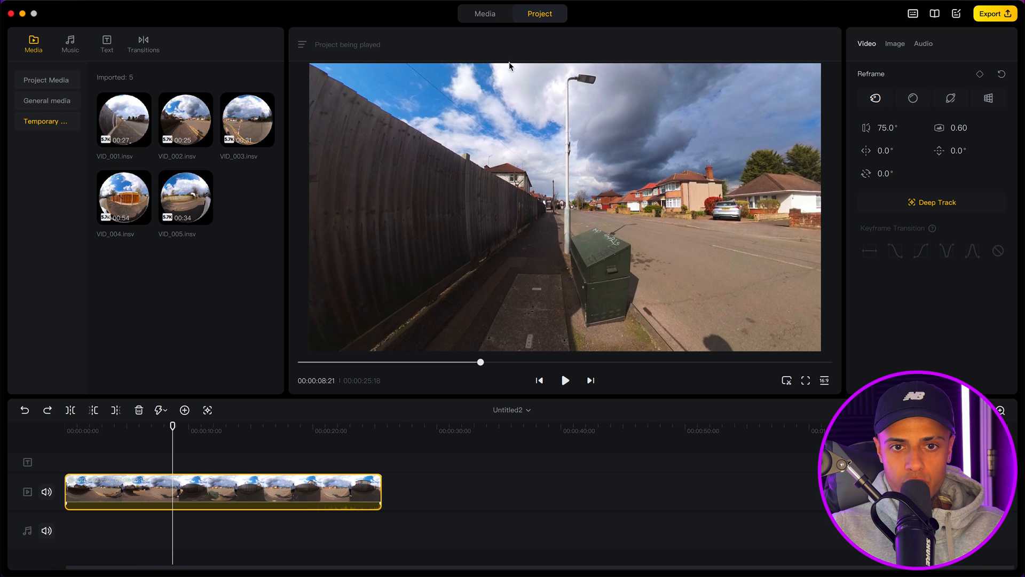
Delete the keyframe at 00:00:04 of VID_001.insv in the Media workspace and check the clip in the project.
left_click(488, 15)
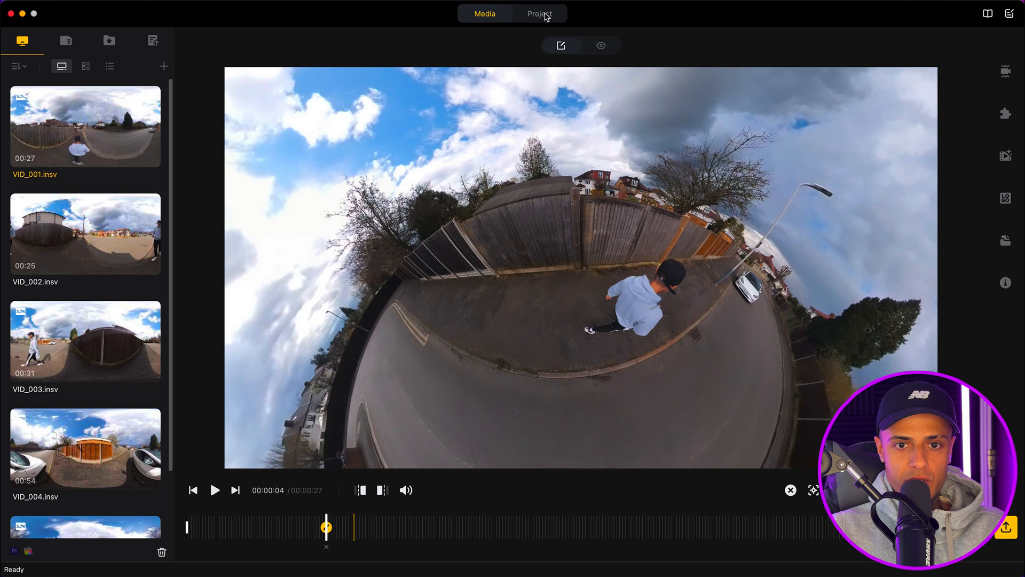
left_click(546, 15)
left_click(487, 18)
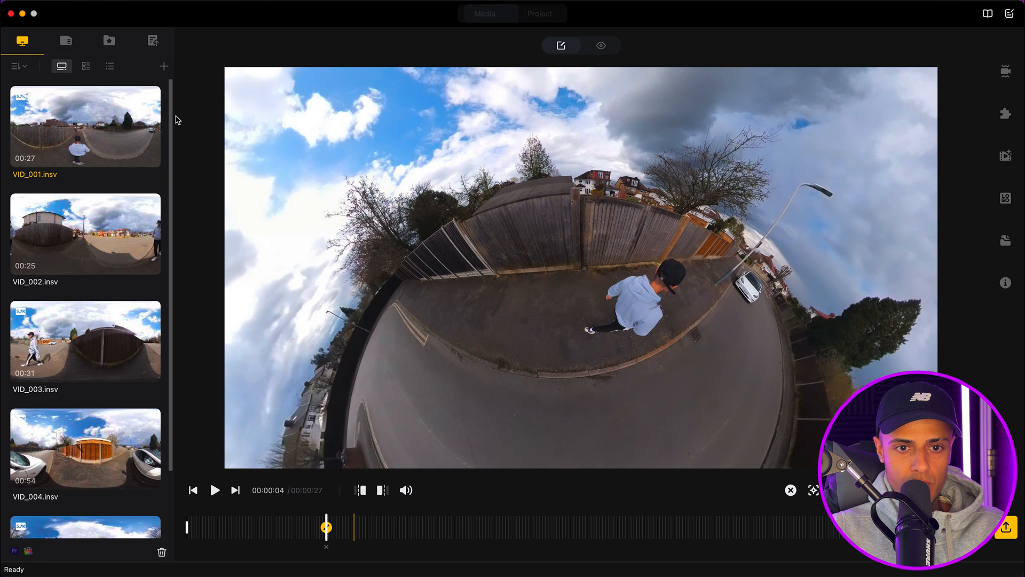
left_click(325, 546)
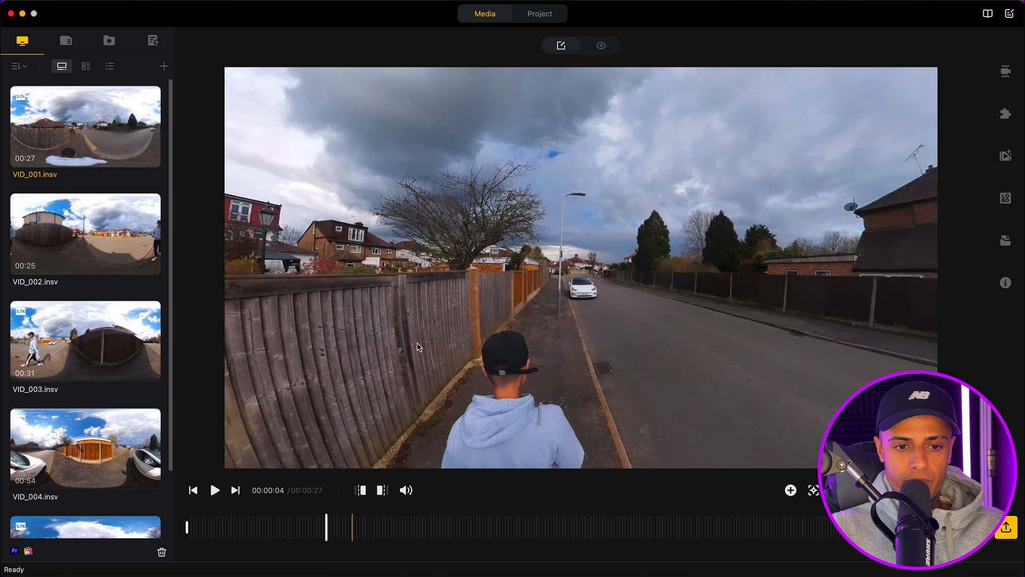
left_click(550, 16)
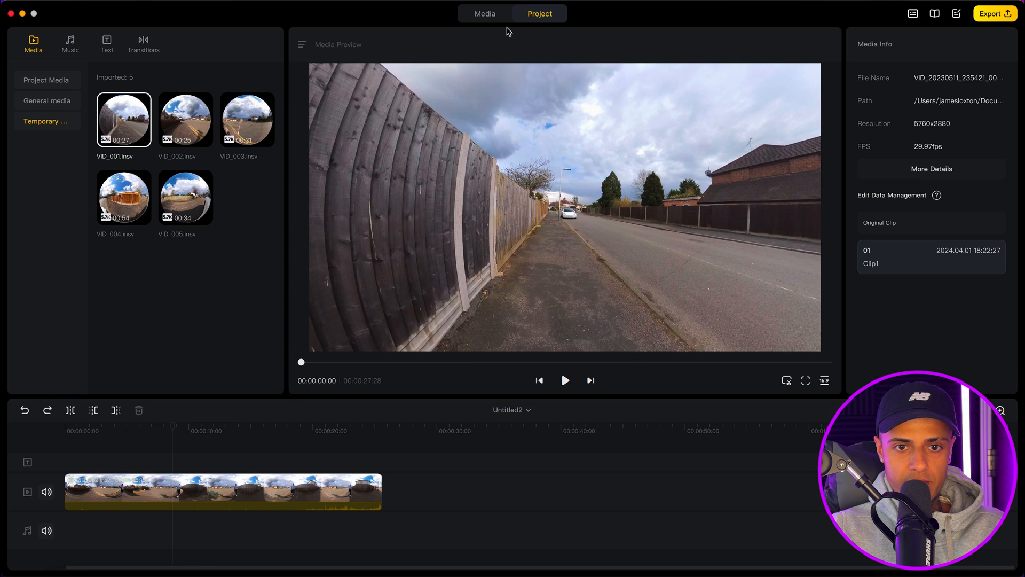
left_click(487, 14)
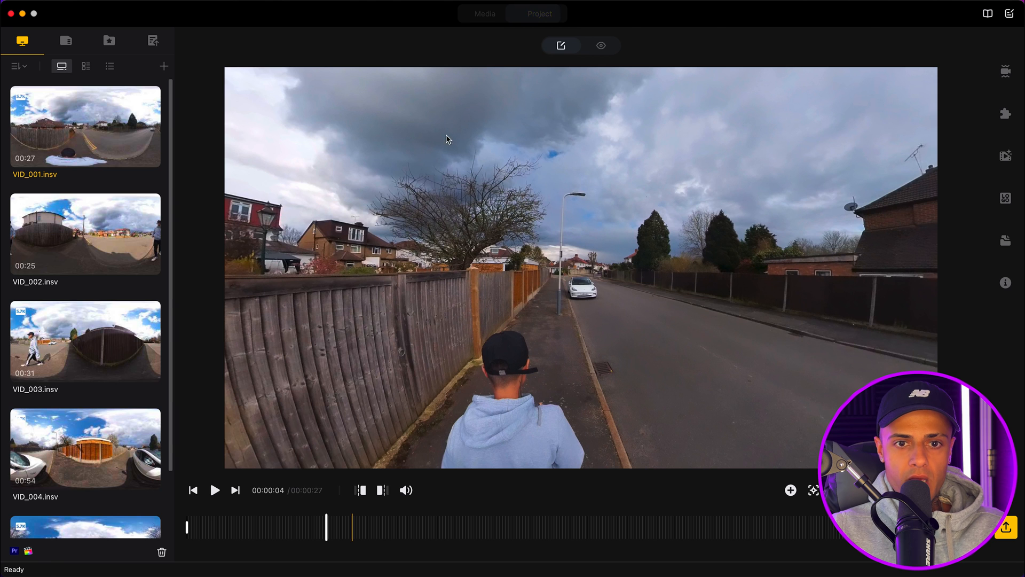
Add keyframes to VID_001.insv at 00:00:05 and 00:00:12, reframing the second to about -221.3° pan and -10.2° tilt.
left_click(354, 526)
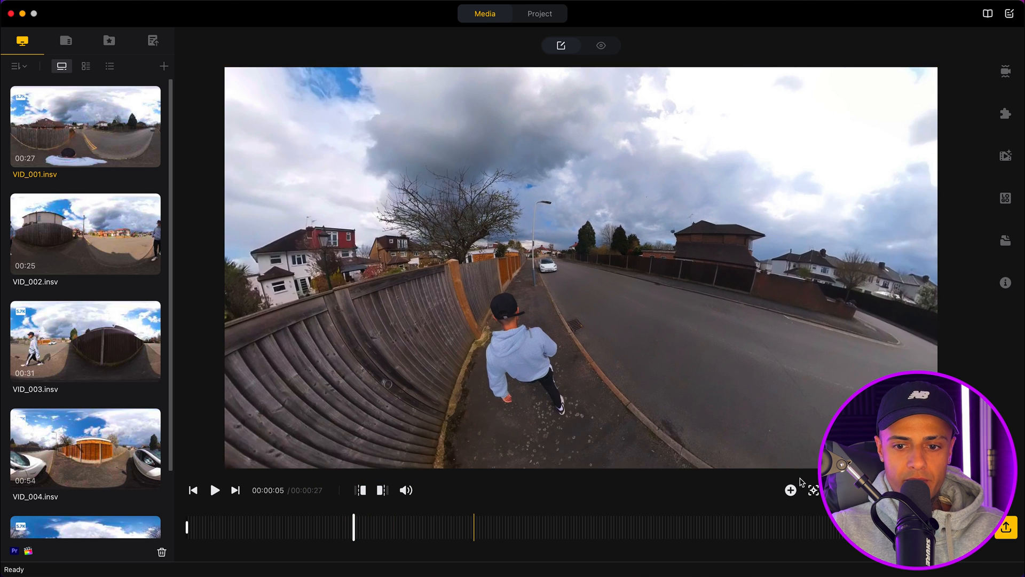
left_click(790, 490)
left_click(538, 528)
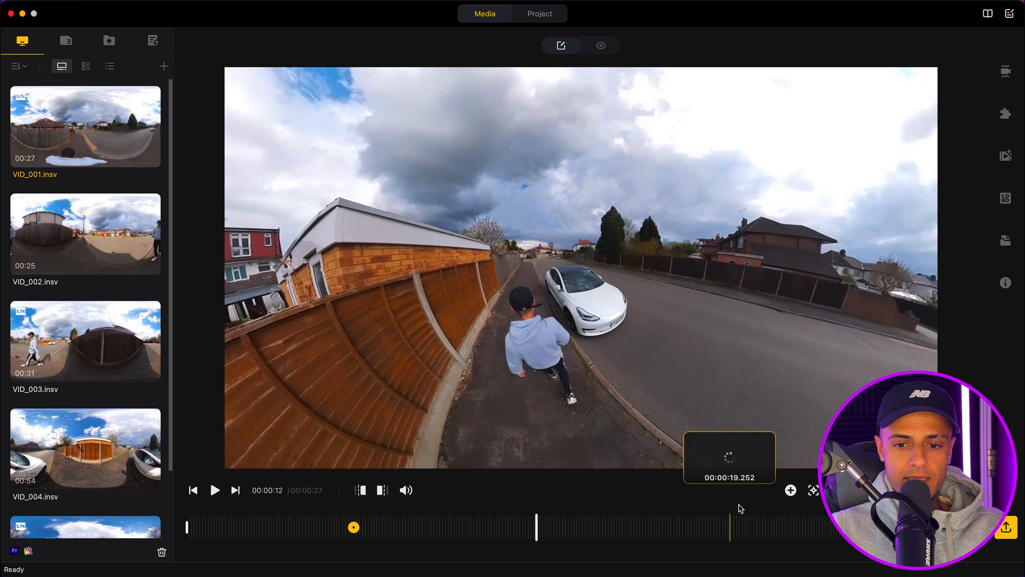
left_click(791, 490)
left_click_drag(387, 375, 396, 357)
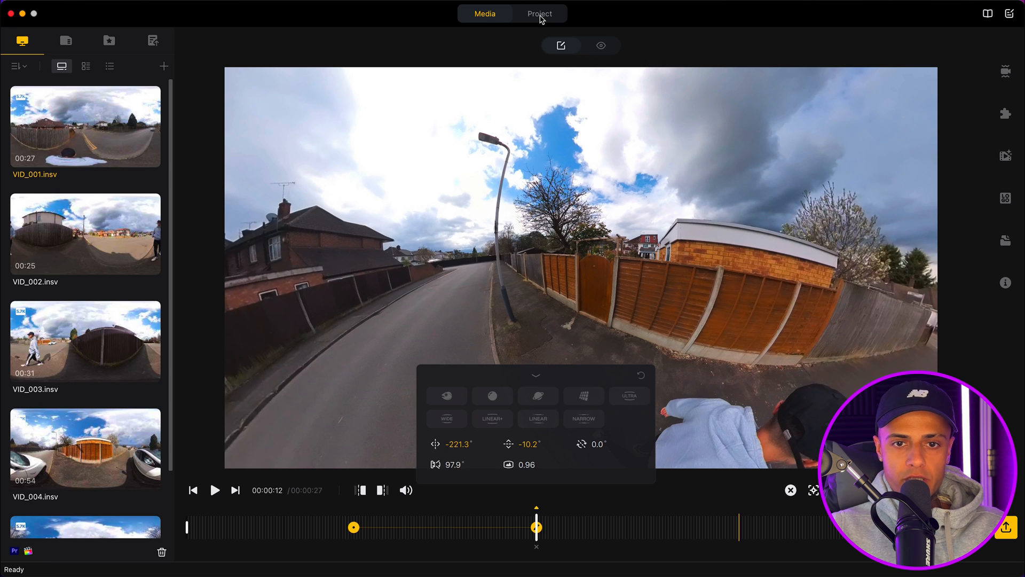
Delete the existing clip from the project timeline and add VID_001.insv in its place.
left_click(540, 14)
left_click(198, 477)
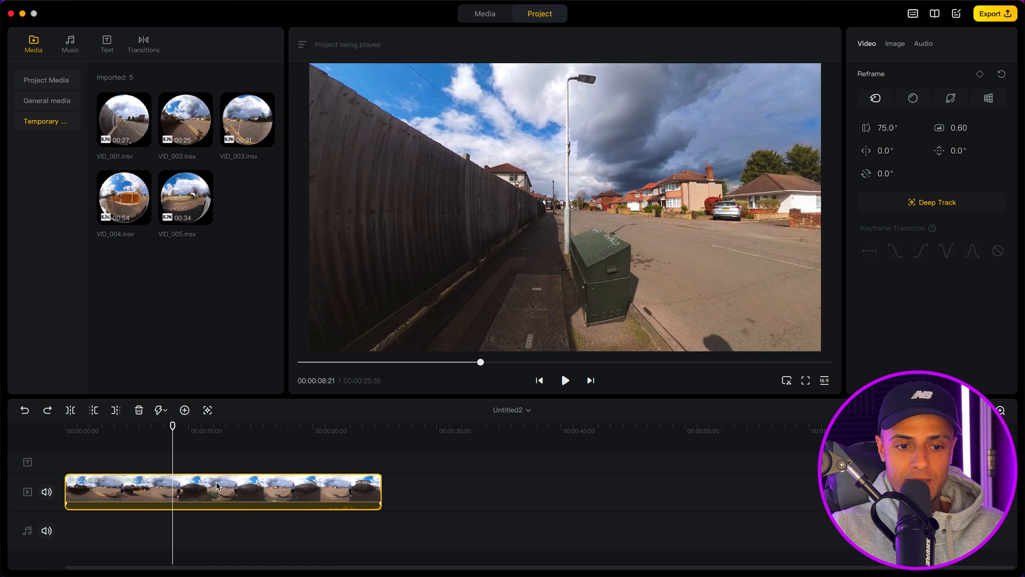
left_click(139, 409)
left_click(114, 120)
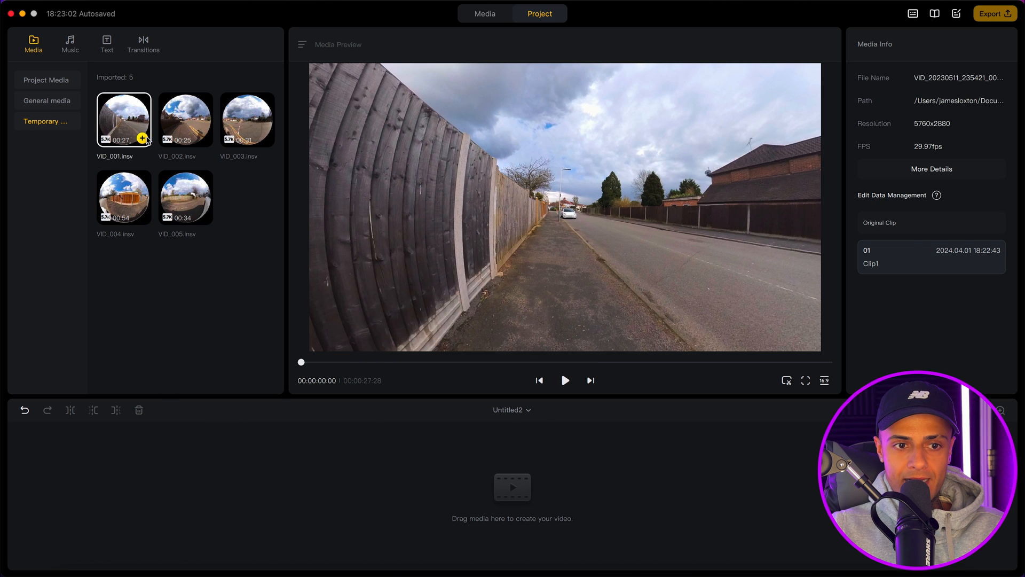
left_click(142, 139)
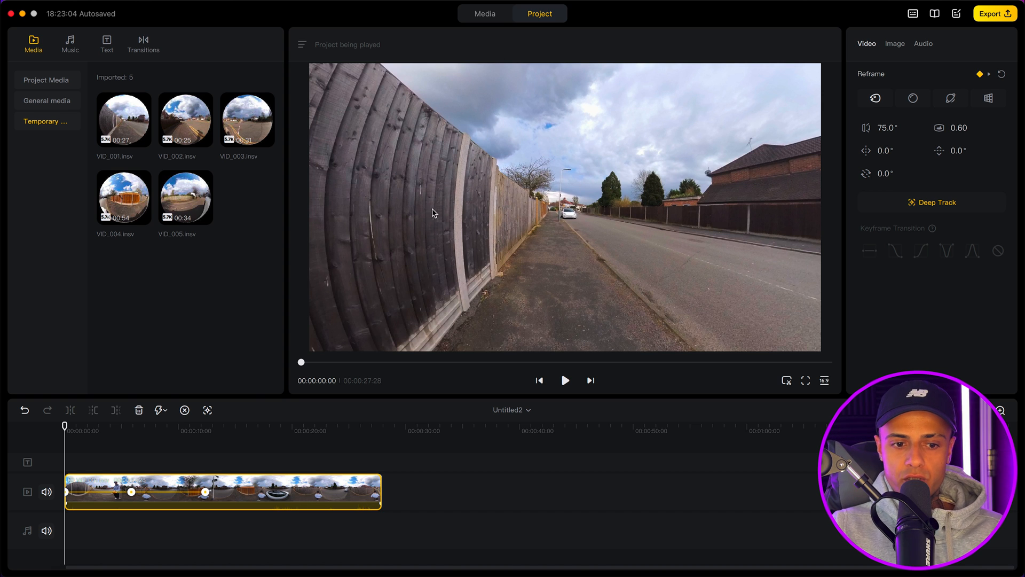
Add keyframes to the timeline clip at 00:00:18:13 and 00:00:23:24.
left_click(274, 432)
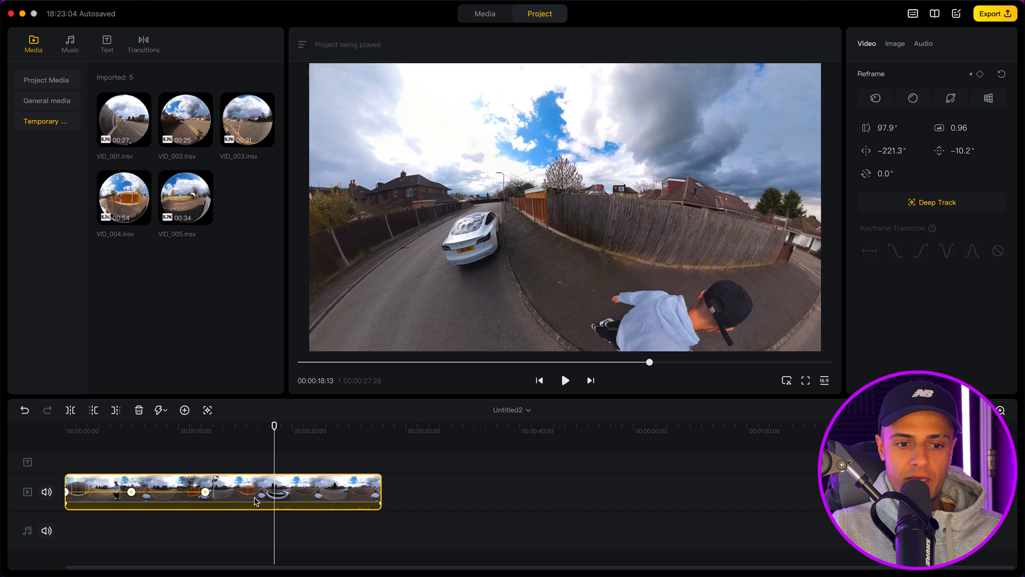
left_click(185, 409)
left_click(335, 434)
left_click(185, 410)
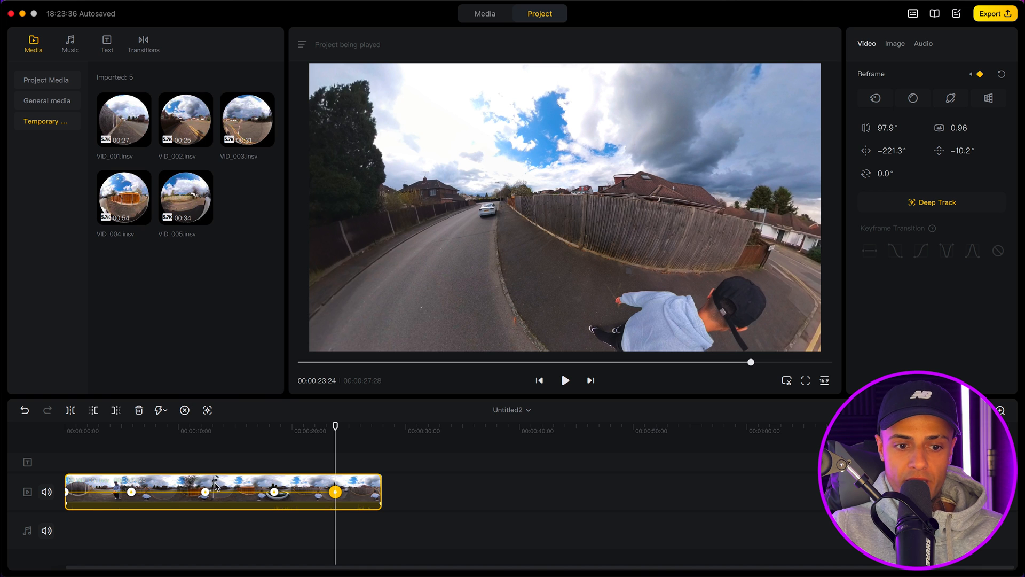
Review VID_002.insv and the keyframes of VID_001.insv in the Media workspace, and return to the project.
left_click(484, 13)
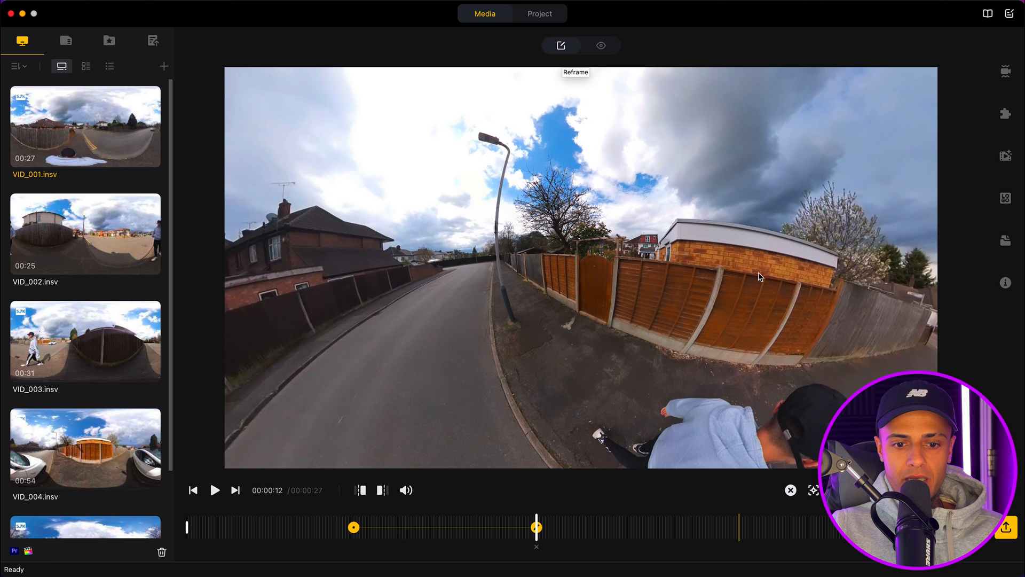
left_click(78, 217)
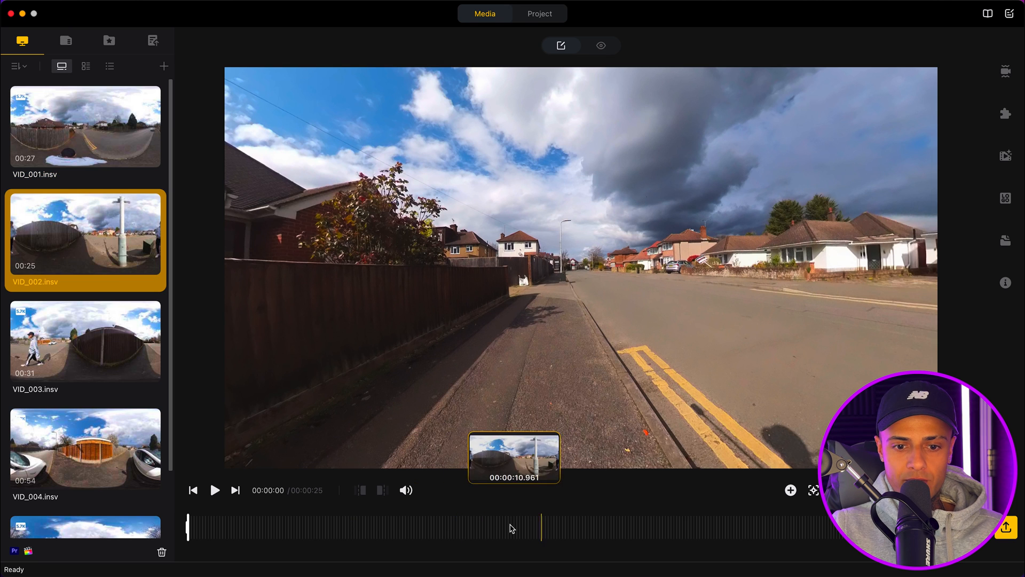
left_click(85, 114)
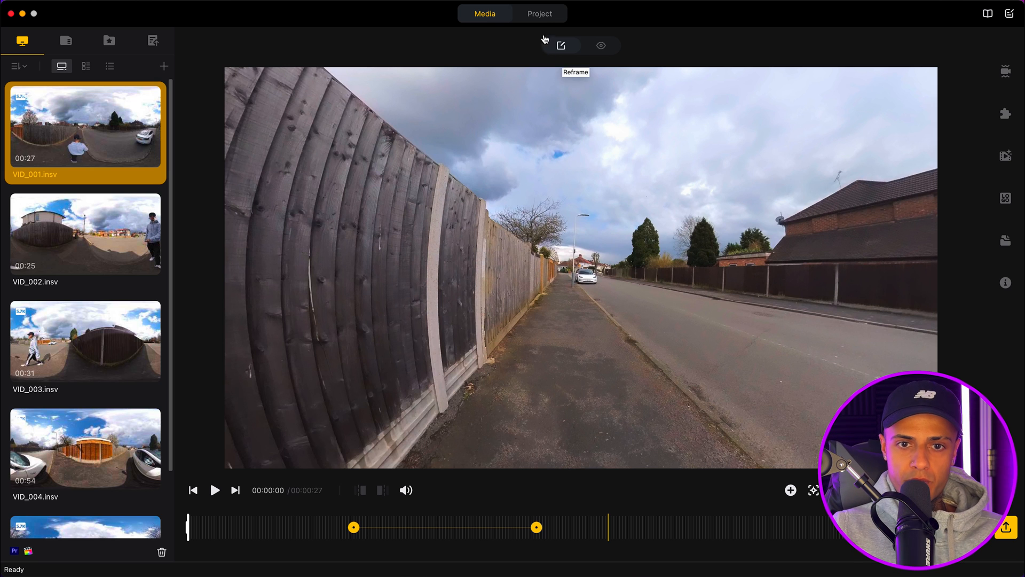
left_click(541, 14)
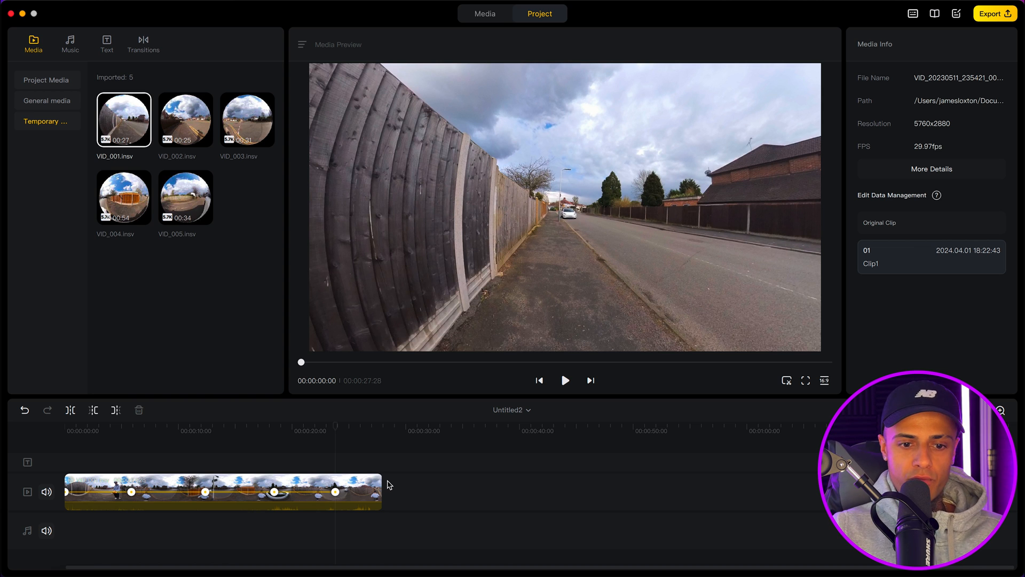
Select the timeline clip, show its audio settings, and set its volume to 100%.
left_click(325, 484)
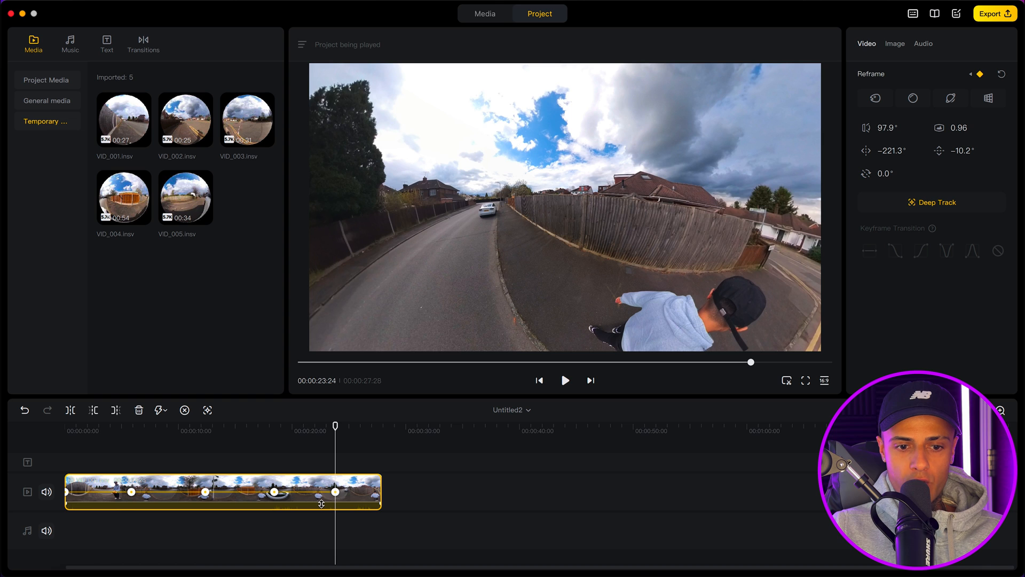
left_click_drag(322, 503, 323, 505)
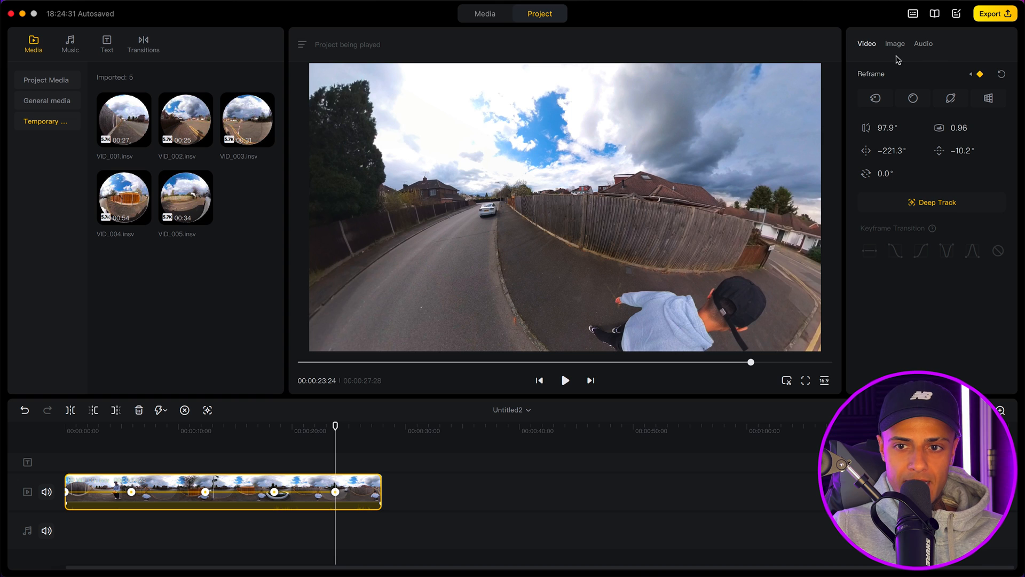
left_click(928, 47)
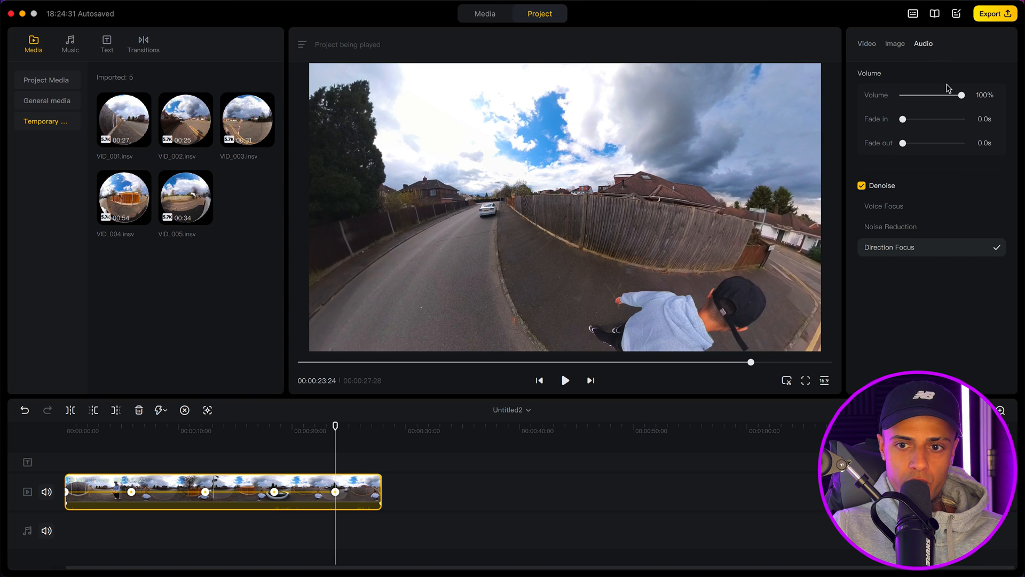
mouse_move(964, 96)
left_mouse_down()
mouse_move(937, 98)
mouse_move(977, 96)
left_mouse_up()
Set the timeline clip's audio fade-in to 3.3 s and its fade-out to 4.7 s.
left_click_drag(902, 119, 919, 120)
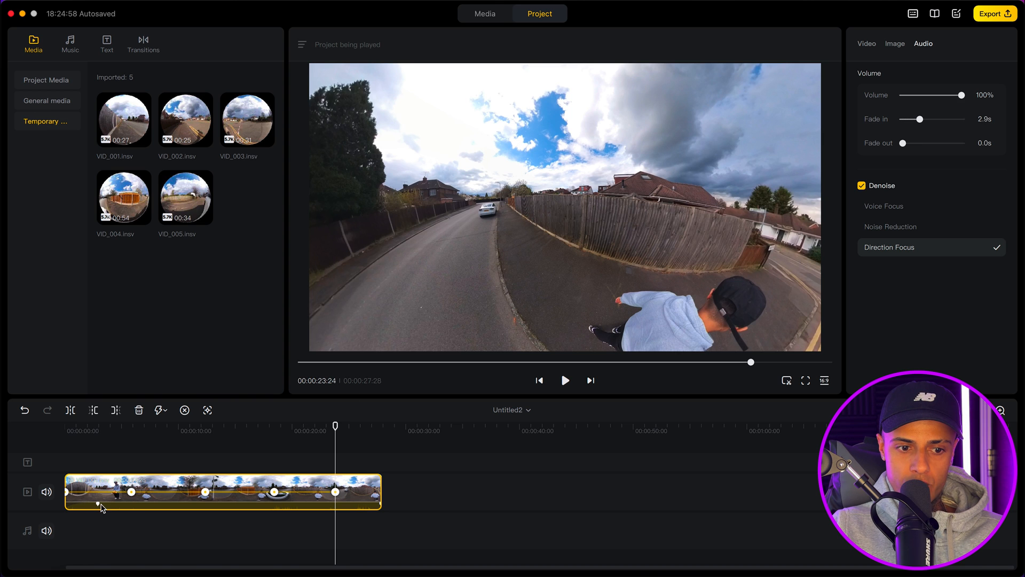
mouse_move(99, 505)
left_mouse_down()
mouse_move(87, 505)
mouse_move(118, 506)
mouse_move(88, 513)
mouse_move(106, 510)
left_mouse_up()
left_click_drag(904, 145, 933, 144)
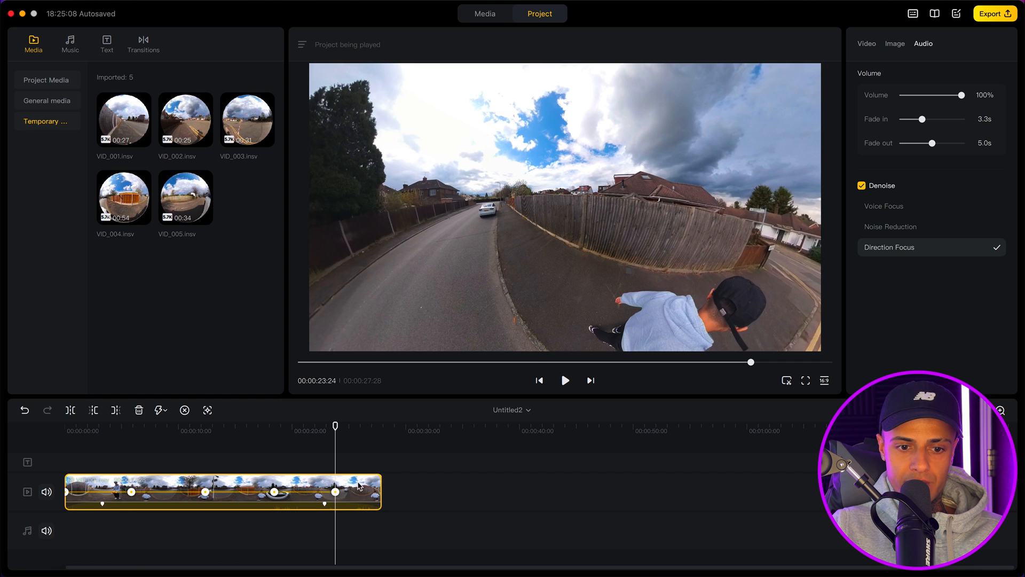
mouse_move(325, 504)
left_mouse_down()
mouse_move(340, 506)
mouse_move(296, 506)
mouse_move(331, 510)
left_mouse_up()
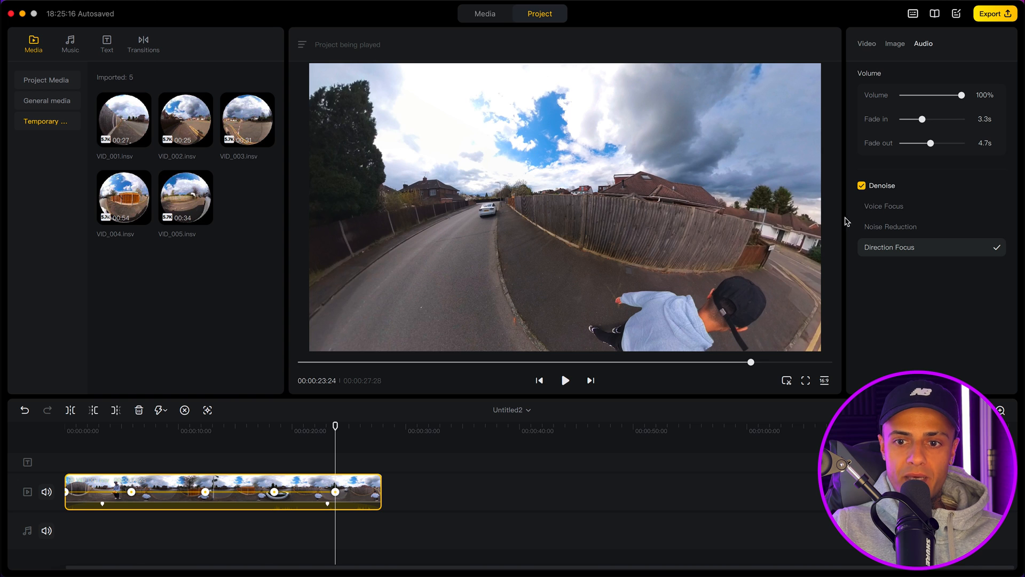
Return to the clip's reframe settings and view the perspective presets for VID_001.insv's 00:00:12 keyframe in the Media workspace.
left_click(871, 45)
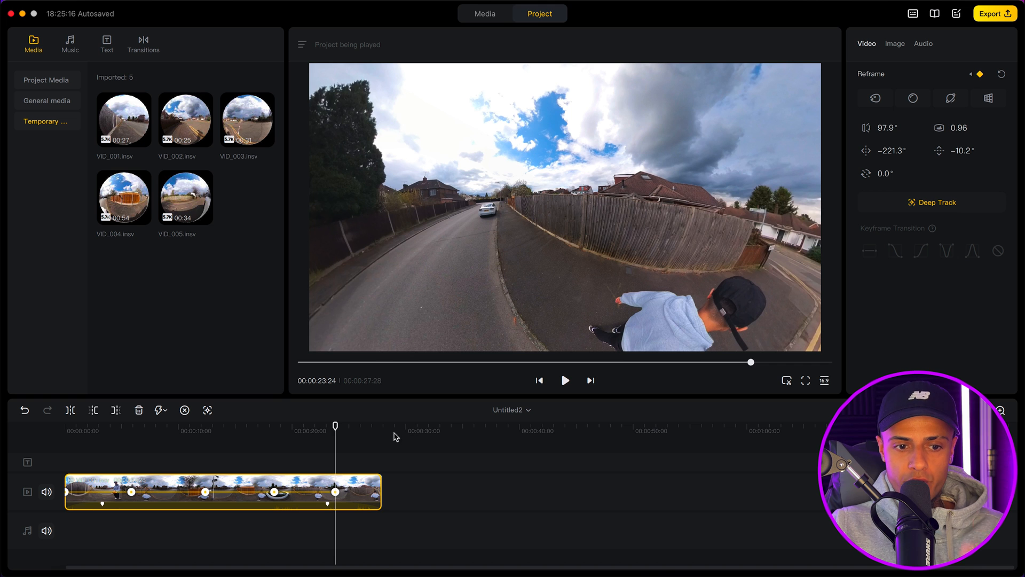
left_click(485, 12)
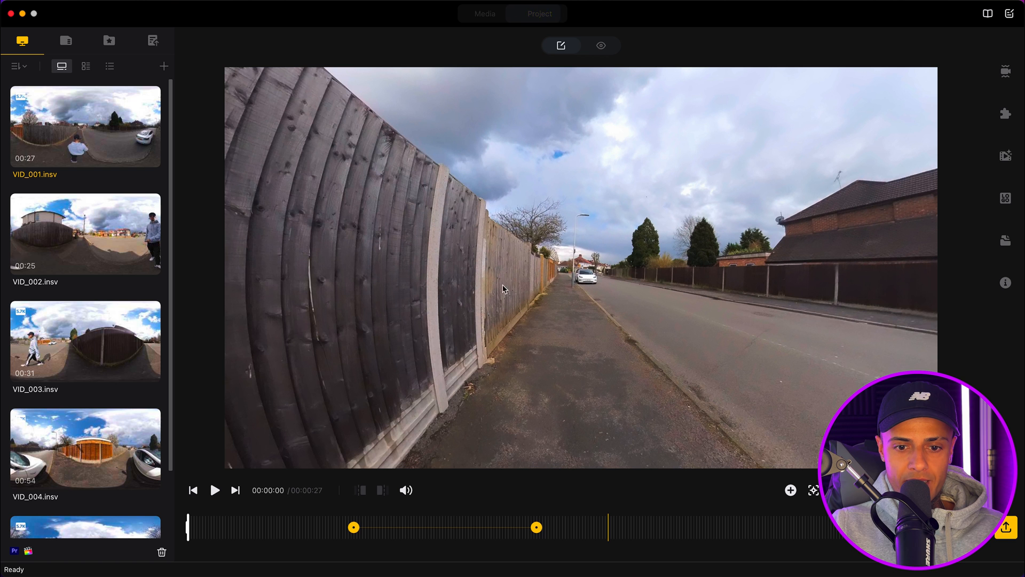
mouse_move(492, 422)
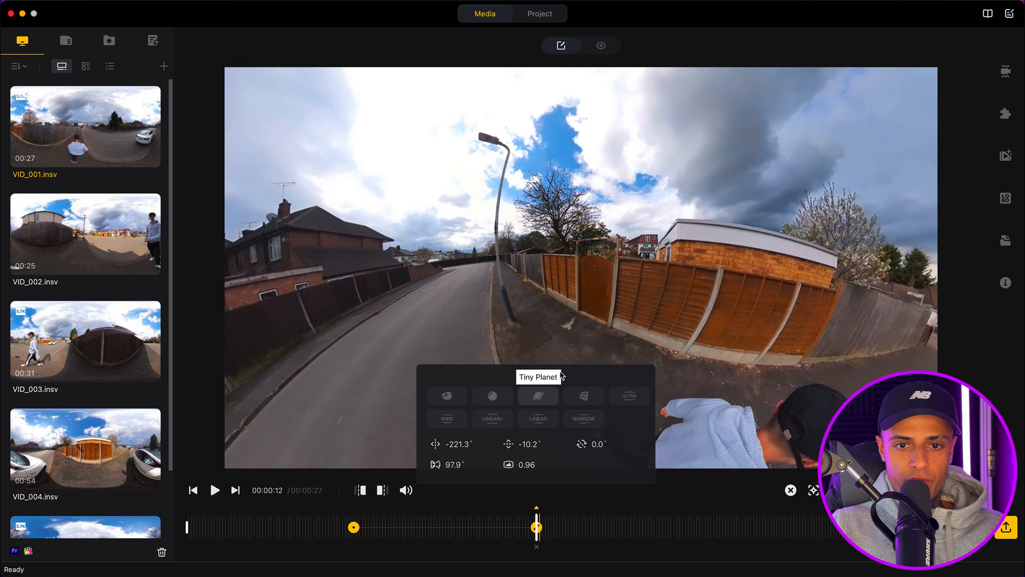
Return to the project, select the timeline clip, and review its stabilization, stitching and image processing settings.
left_click(542, 14)
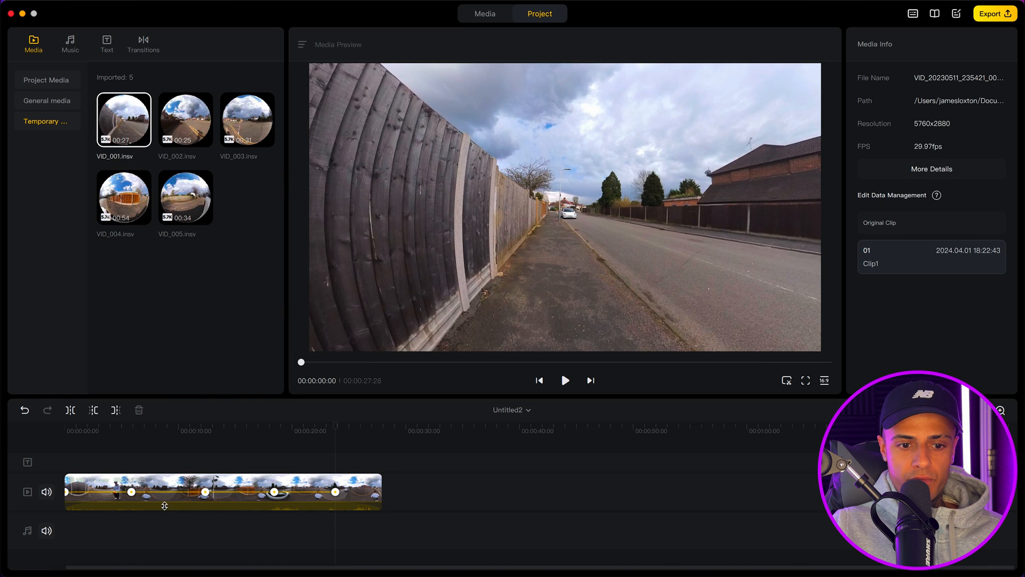
left_click(294, 486)
left_click(431, 453)
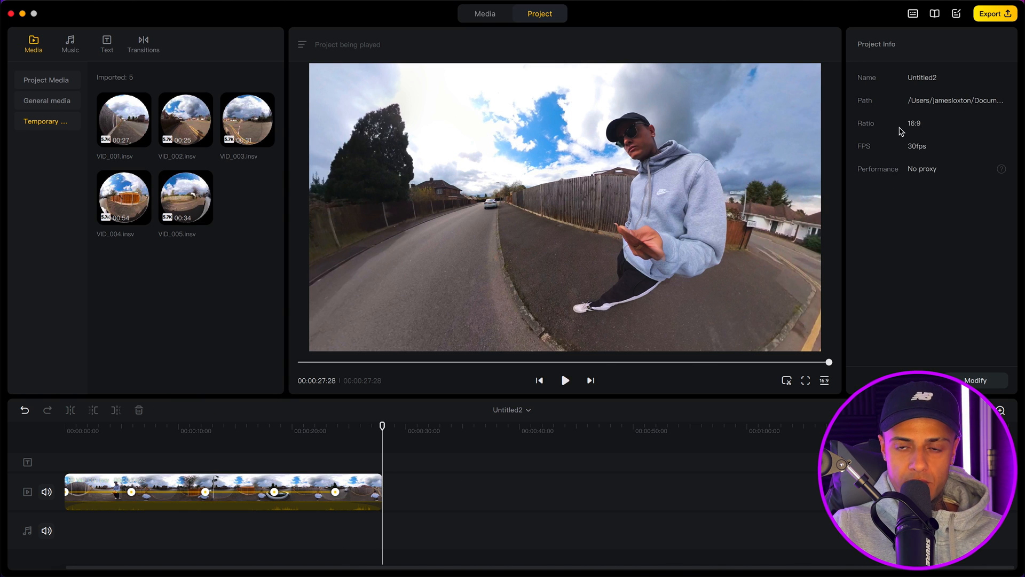
left_click(335, 483)
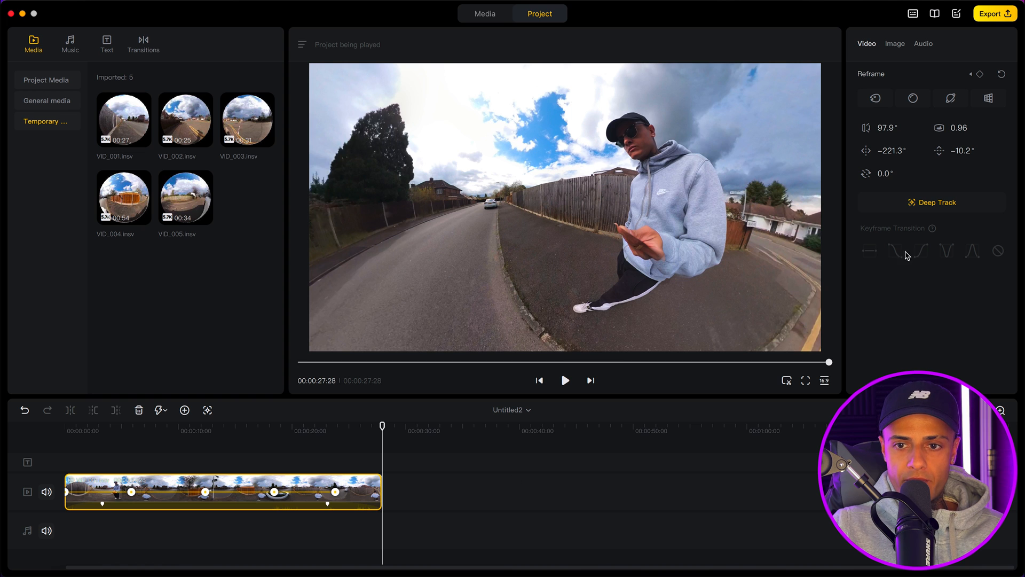
left_click(898, 47)
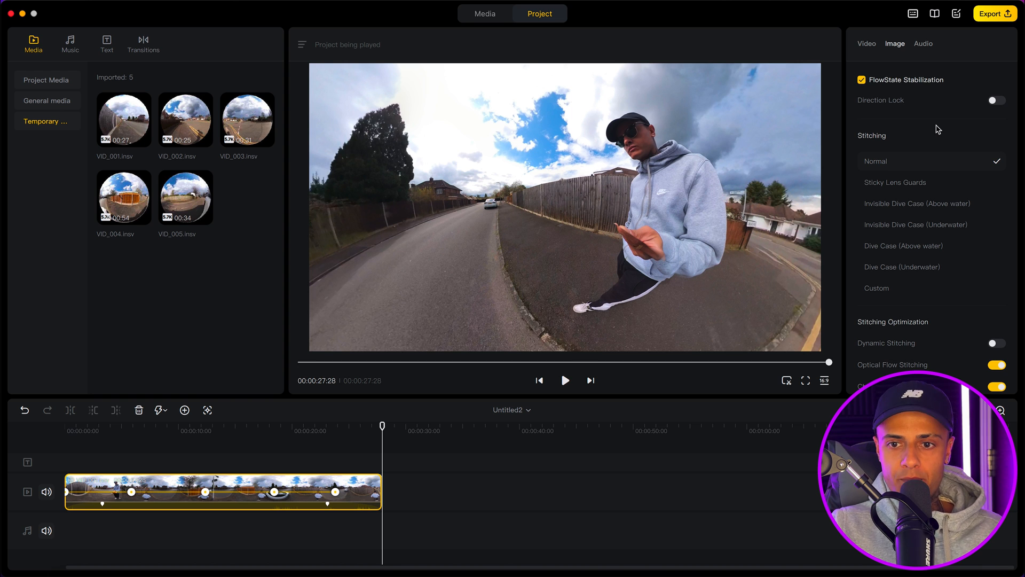
scroll(936, 124, "down", 5)
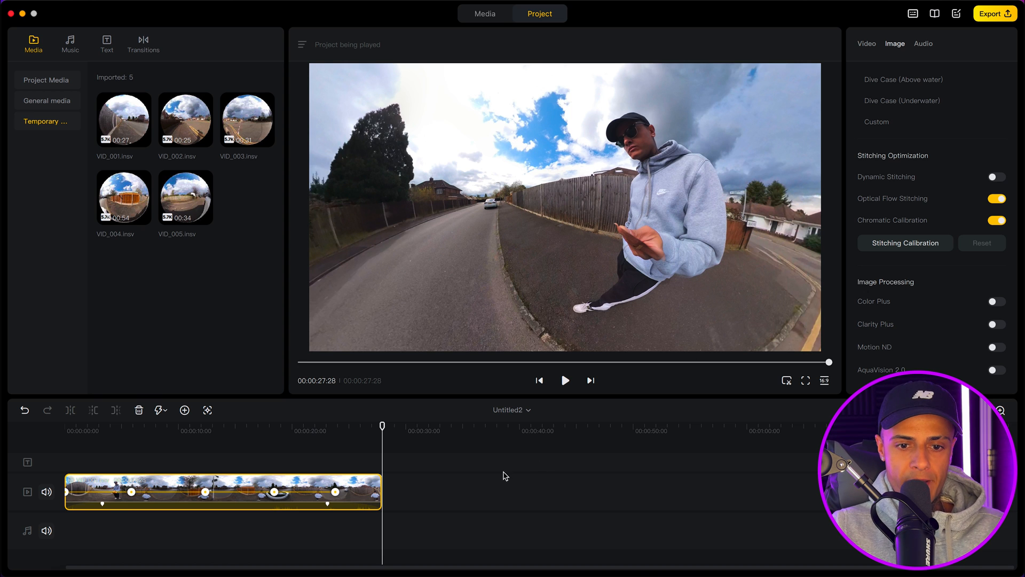
Add VID_002.insv to the timeline directly after the first clip, and delete it again.
mouse_move(202, 123)
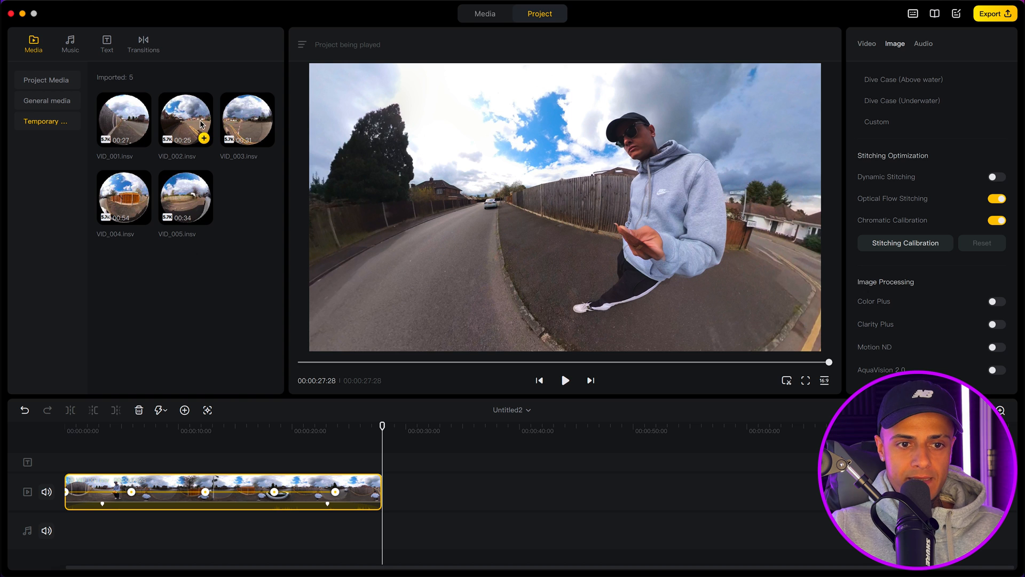
left_click(204, 138)
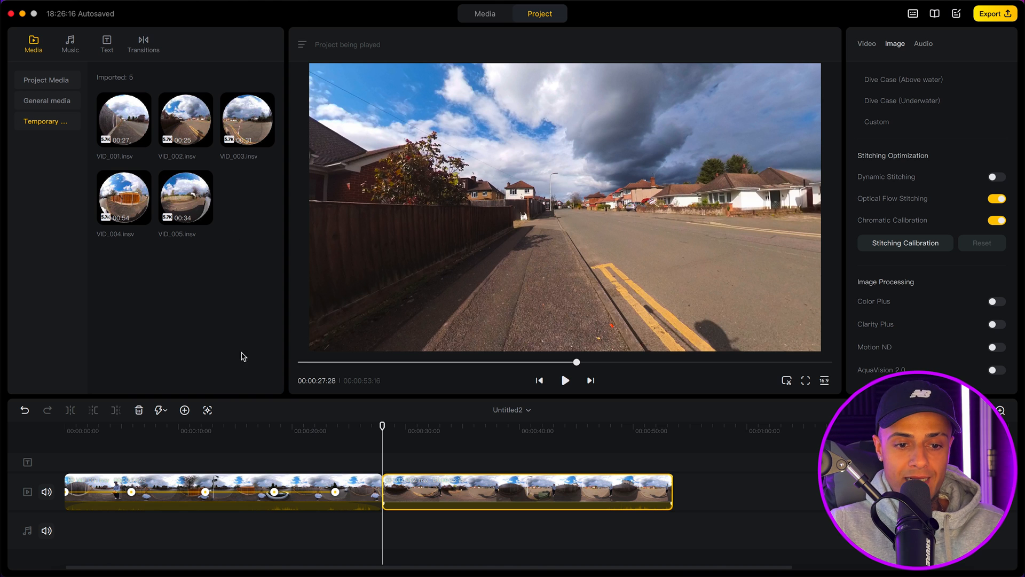
left_click(255, 482)
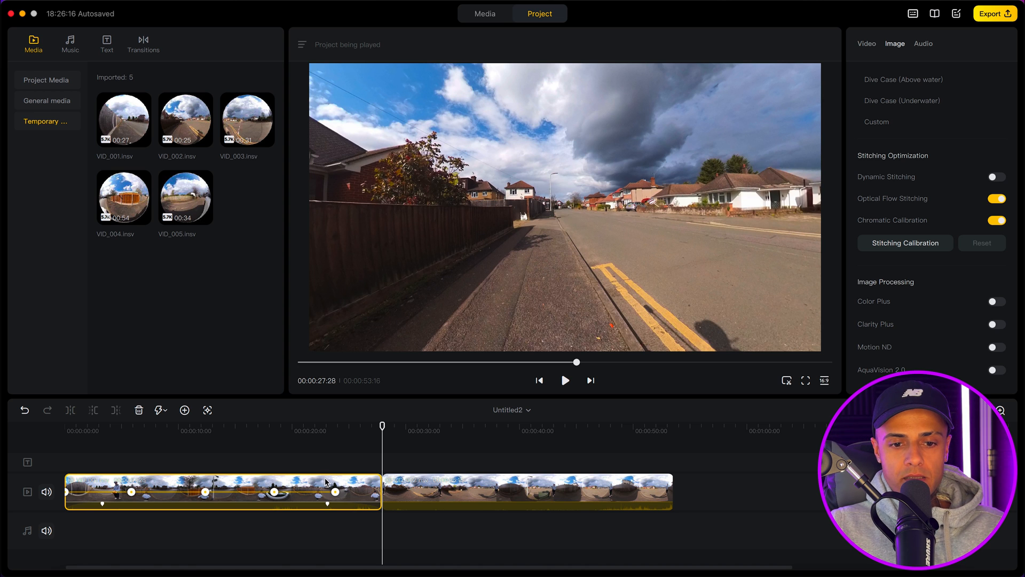
left_click(459, 485)
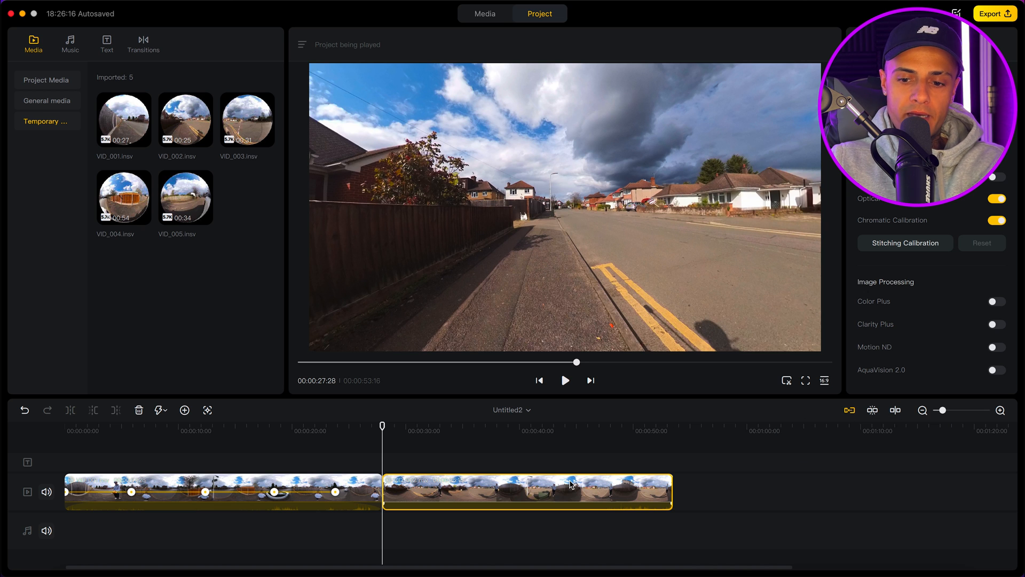
key("Delete")
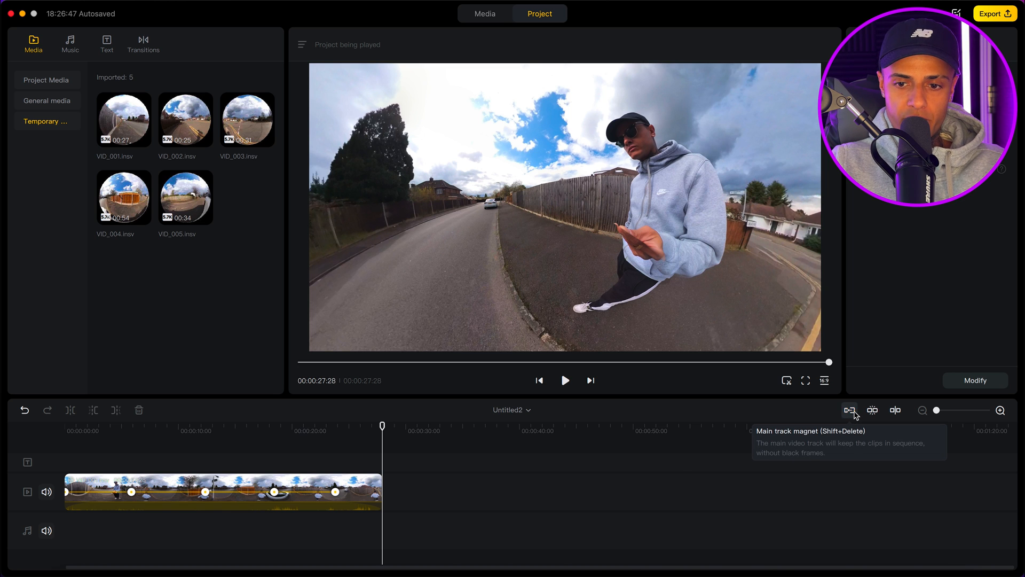
Place VID_002.insv on the main track with a gap after the first clip while the track magnet is off, and delete it.
left_click(198, 121)
left_click_drag(185, 122, 448, 499)
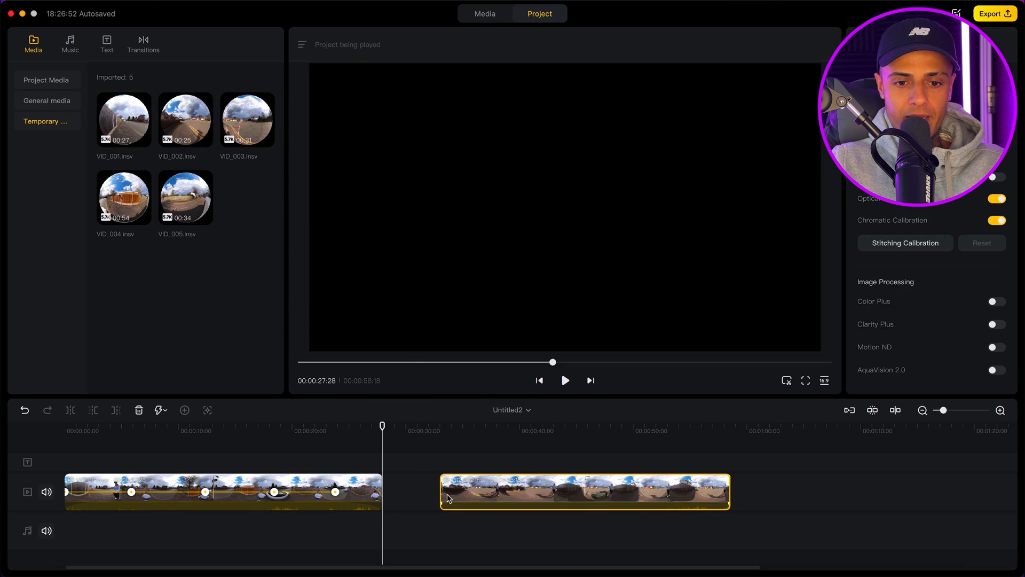
left_click(340, 432)
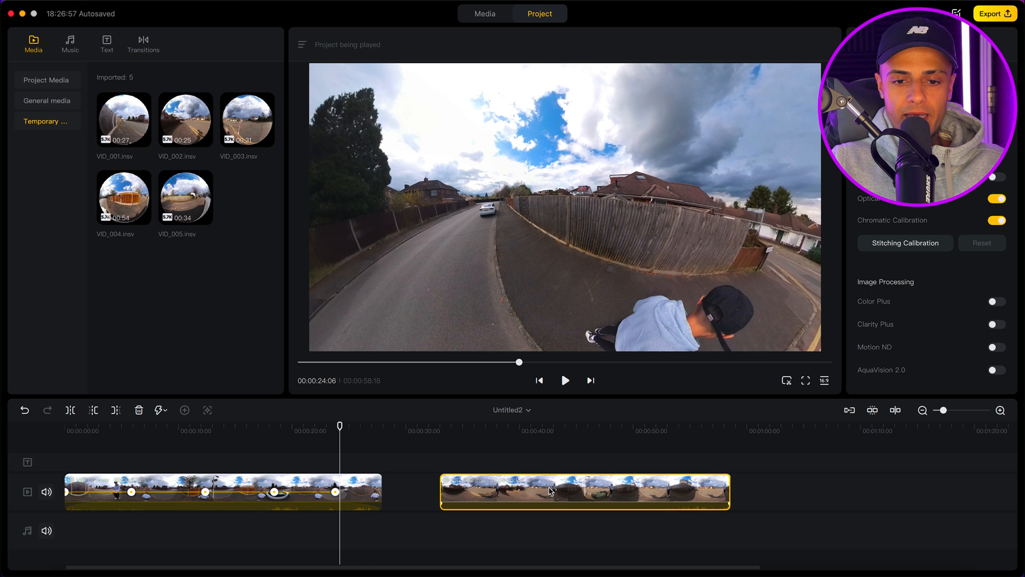
key("Delete")
Turn on the main track magnet, place VID_002.insv after the first clip, and delete it.
left_click(849, 410)
left_click_drag(199, 136, 487, 500)
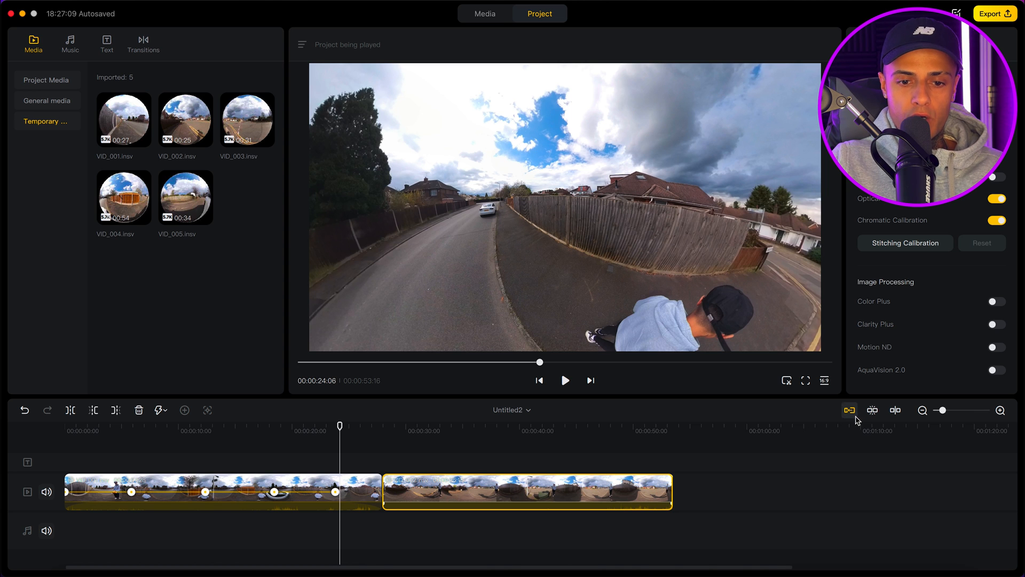
key("Delete")
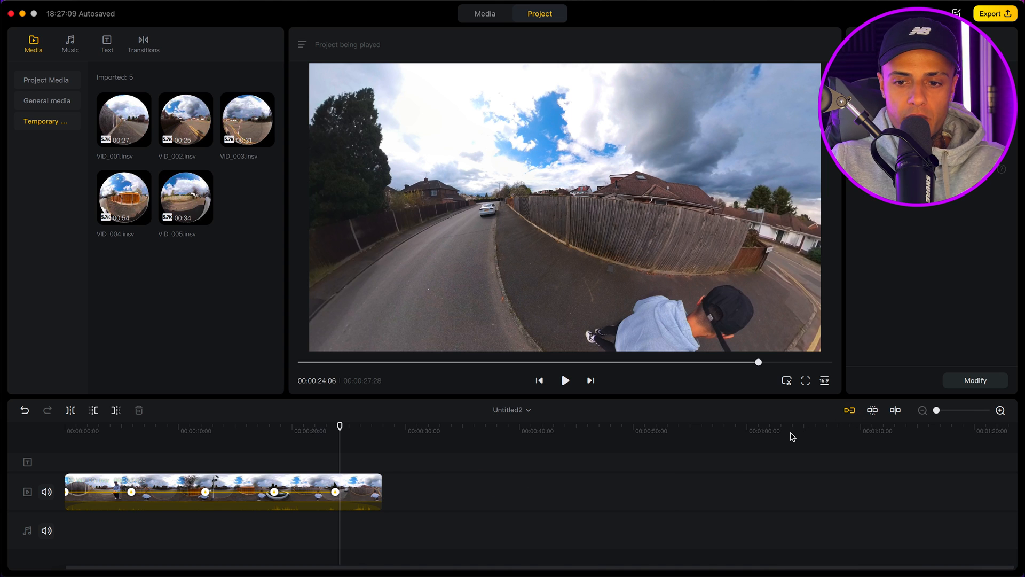
With the main track magnet off, place VID_002.insv on the video track a gap after the first clip, and shift it about one second further right.
left_click(873, 410)
left_click(195, 124)
left_click_drag(195, 124, 423, 496)
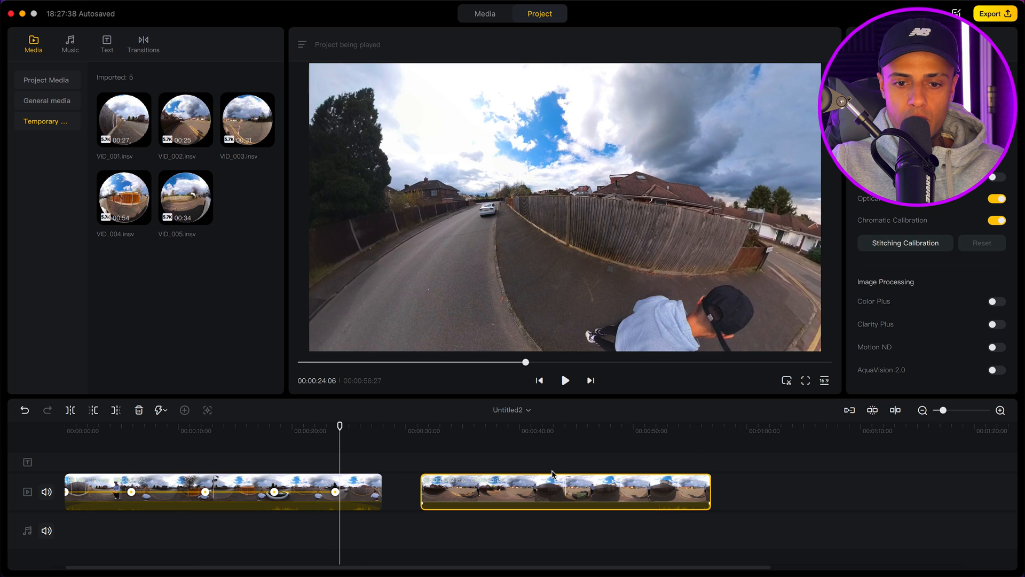
mouse_move(558, 486)
left_mouse_down()
mouse_move(499, 486)
mouse_move(576, 482)
left_mouse_up()
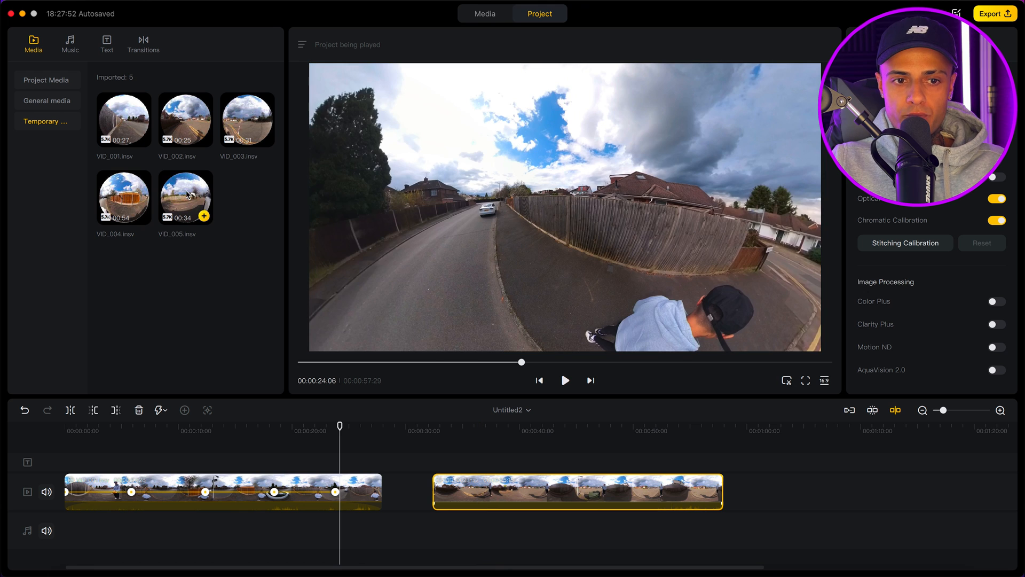
Preview VID_005.insv, and turn off the timeline's pointer-following preview with the playhead at 00:00:40:22.
left_click(166, 195)
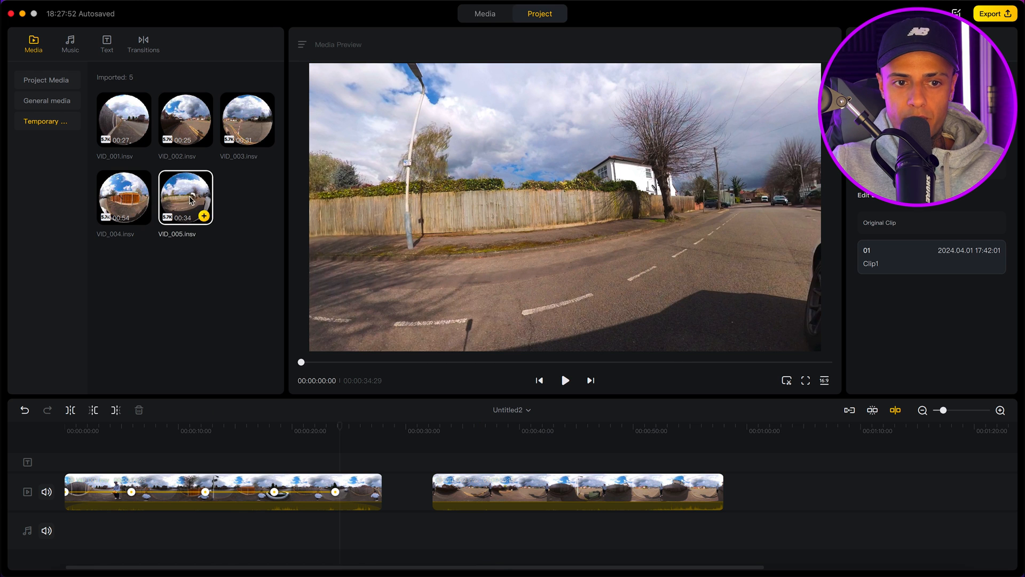
left_click(528, 449)
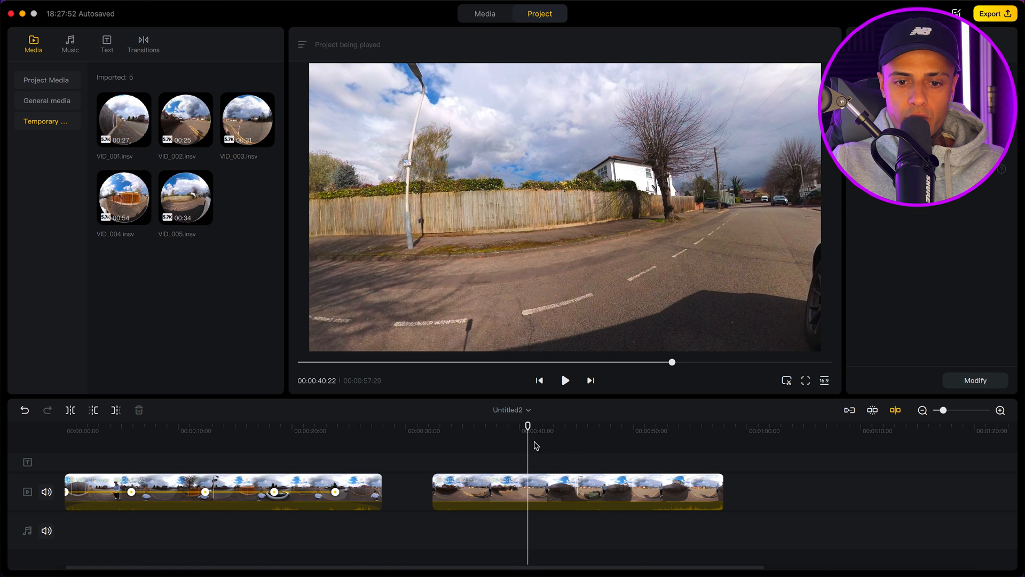
left_click(896, 411)
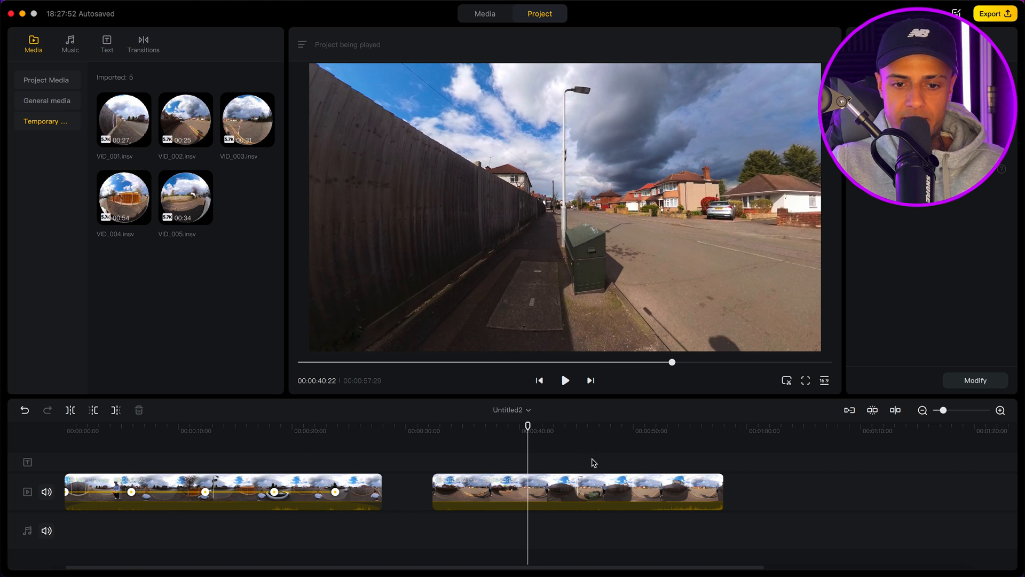
Close the gap before the VID_002.insv clip by turning on the main track magnet, and also enable snapping and the pointer-following preview.
left_click(613, 488)
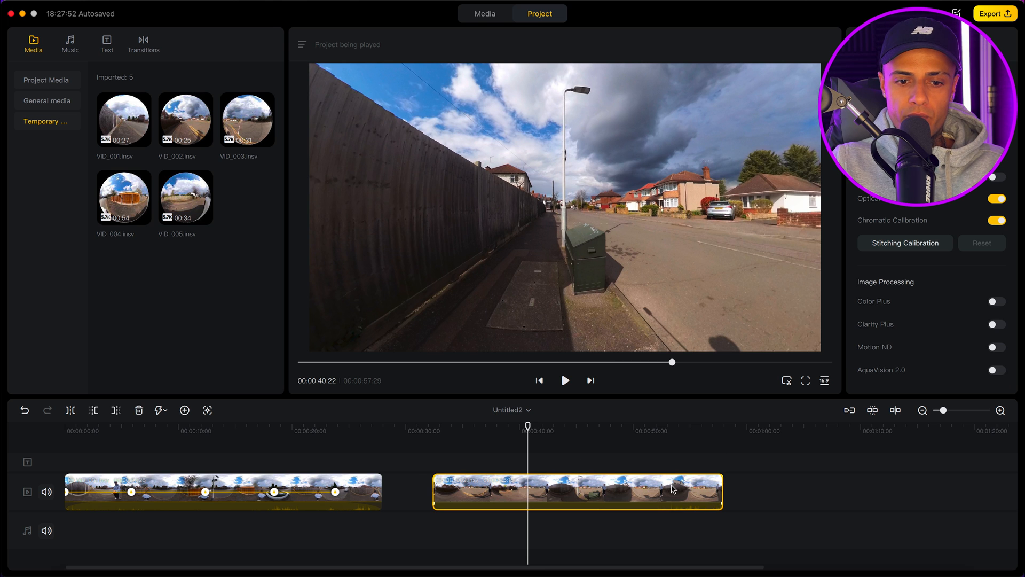
left_click_drag(671, 486, 640, 486)
left_click(850, 410)
left_click(872, 410)
left_click(895, 410)
Adjust the timeline zoom so both clips fit in view, and move the playhead to 00:00:24:29.
left_click_drag(943, 410, 952, 412)
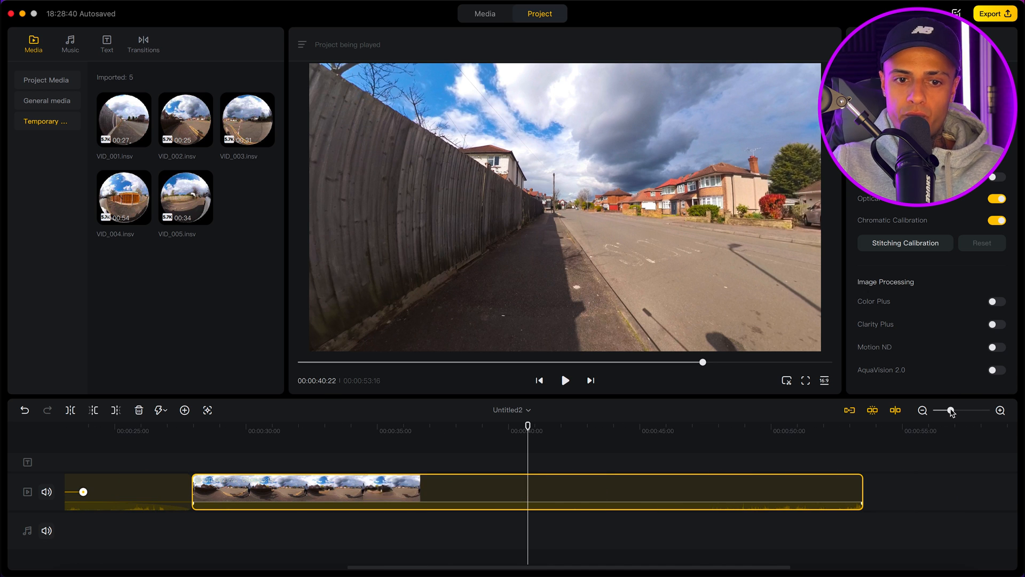
left_click_drag(951, 412, 941, 414)
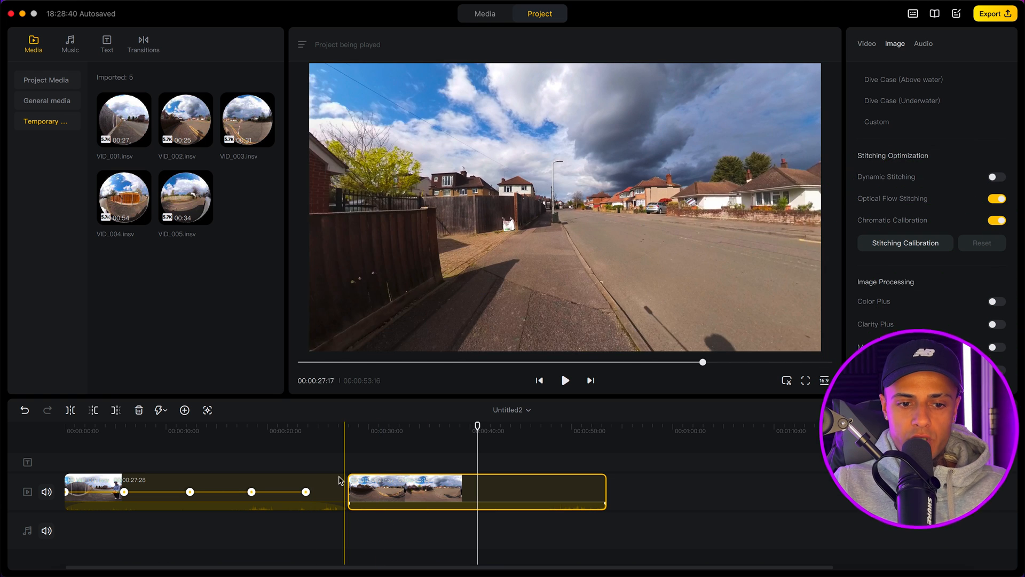
left_click(318, 427)
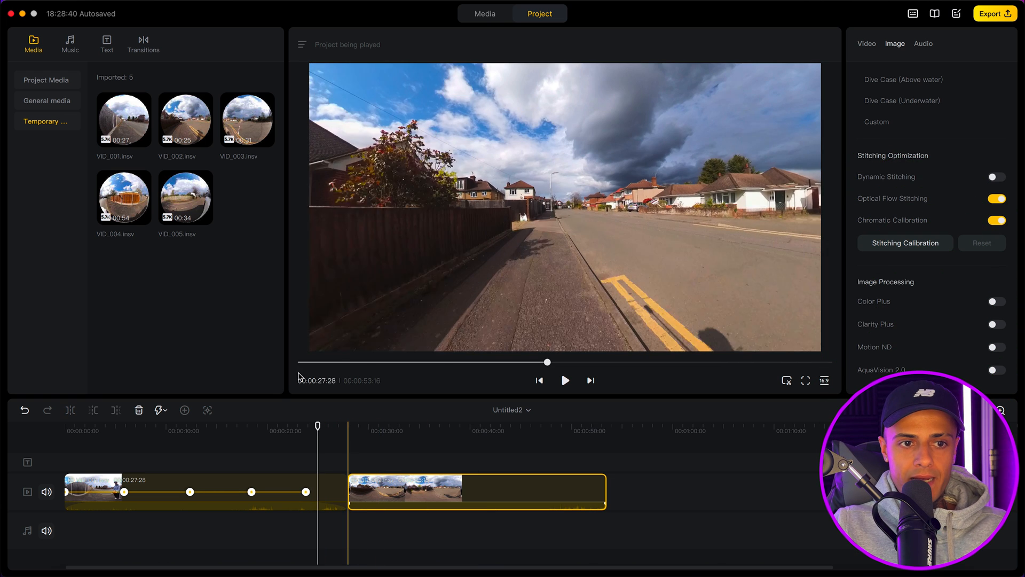
Browse the music library, and preview the Flint – Cant Live Without You.mp3 track in the project media.
left_click(70, 46)
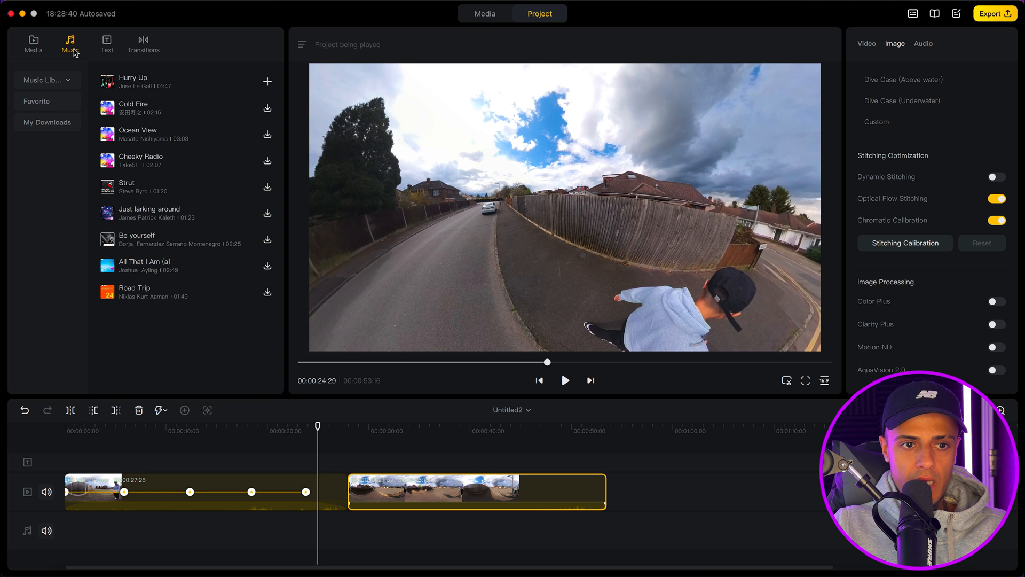
left_click(32, 47)
left_click(62, 85)
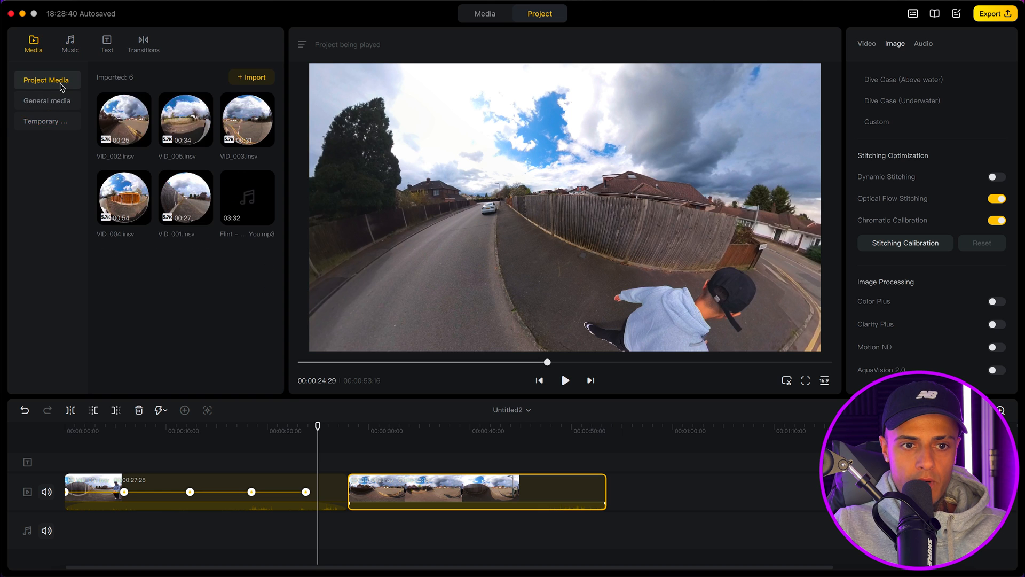
left_click(253, 192)
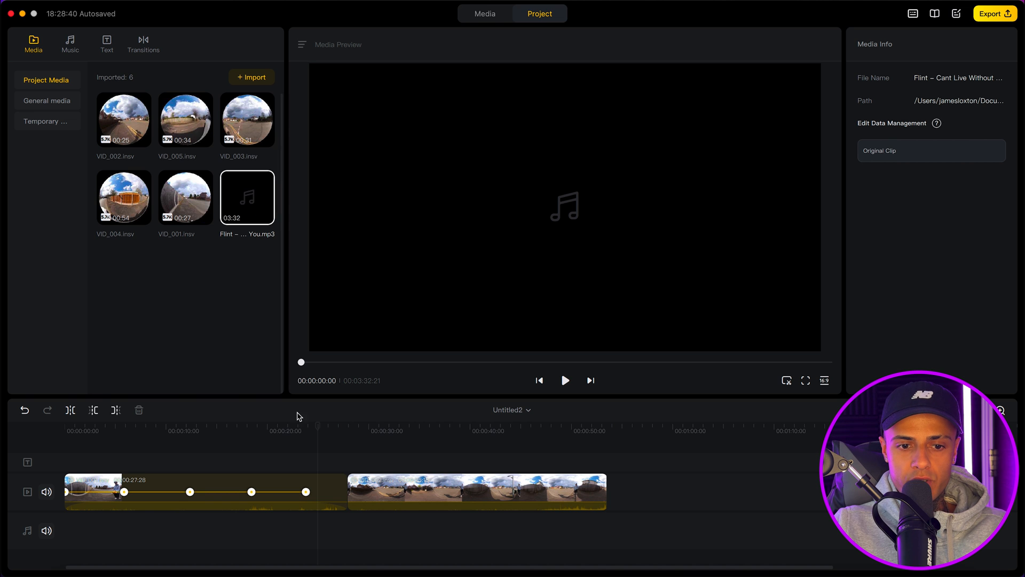
Add the imported MP3 track to the timeline at 00:00:19:02, and undo the addition.
left_click(286, 430)
left_click(258, 430)
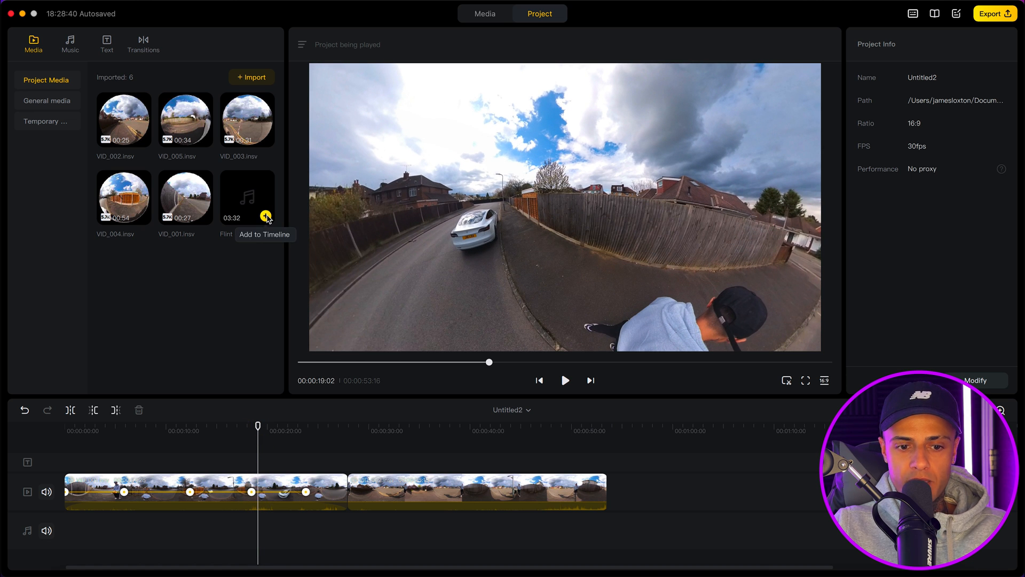
left_click(266, 216)
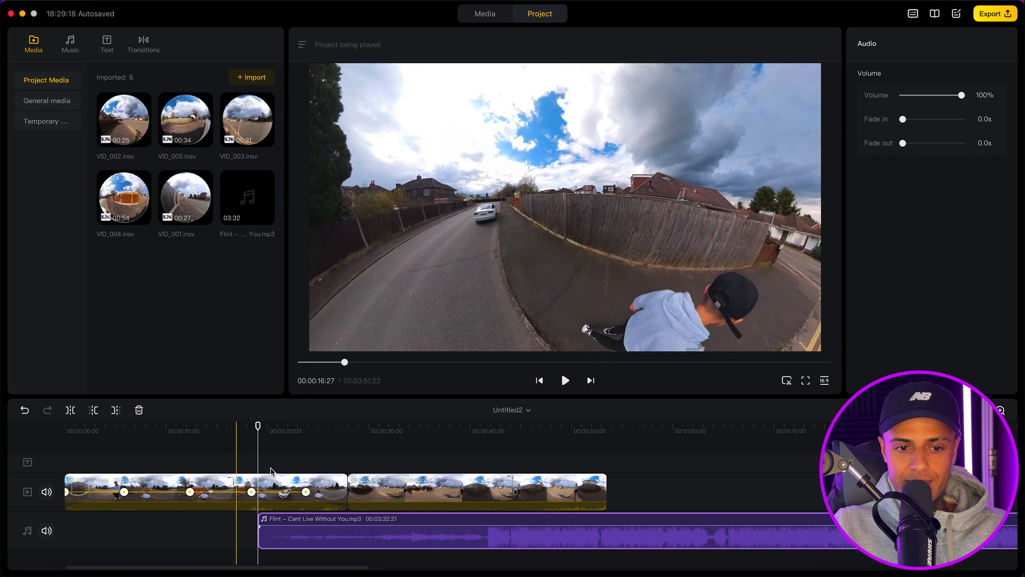
key("super+z")
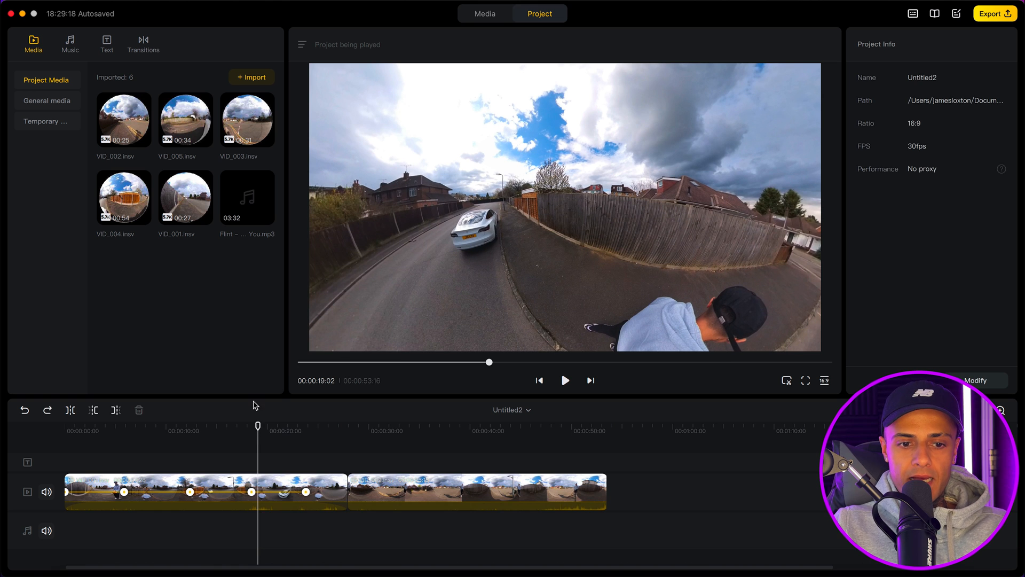
Move the playhead to 00:00:00:00, add the imported MP3 track there, and undo the addition.
left_click(53, 430)
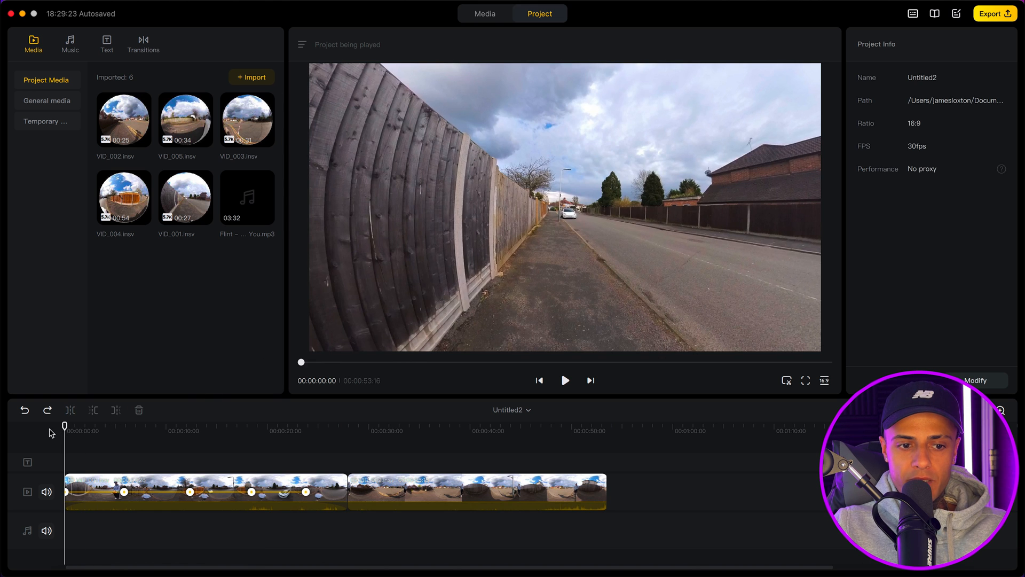
left_click(265, 215)
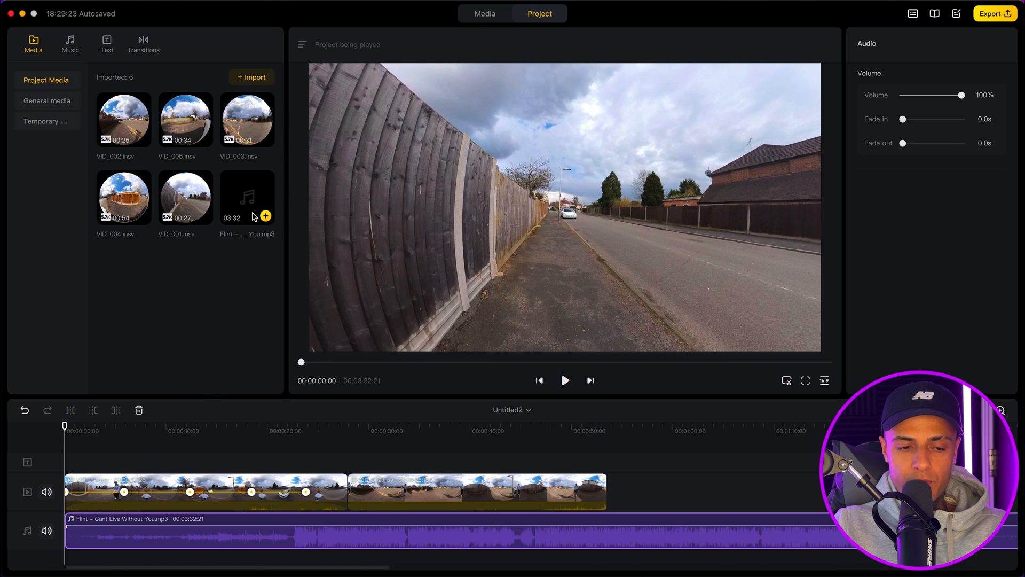
key("super+z")
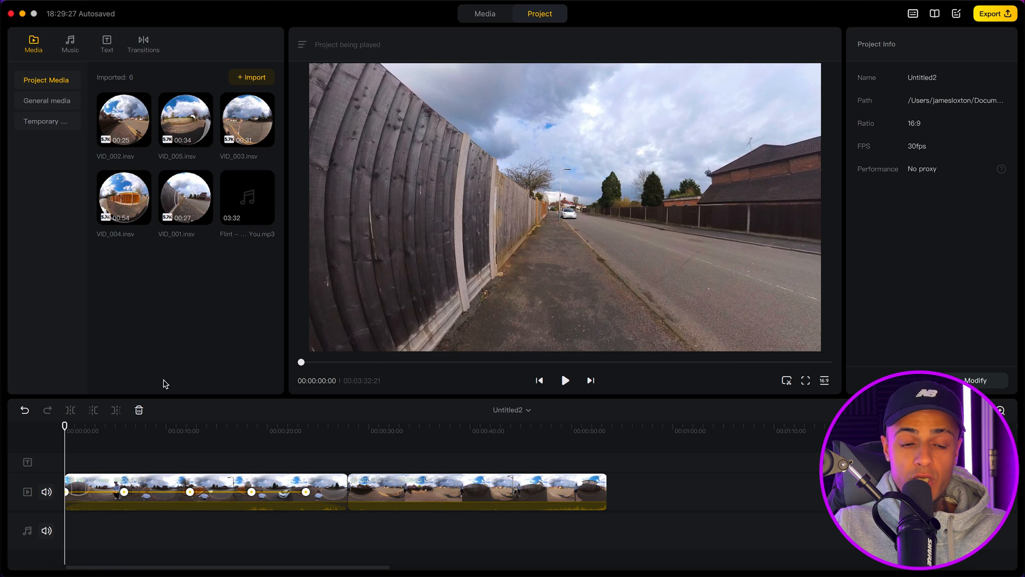
Place the Flint – Cant Live Without You.mp3 track on the audio track at the start of the timeline.
left_click(259, 182)
left_click_drag(237, 245, 68, 531)
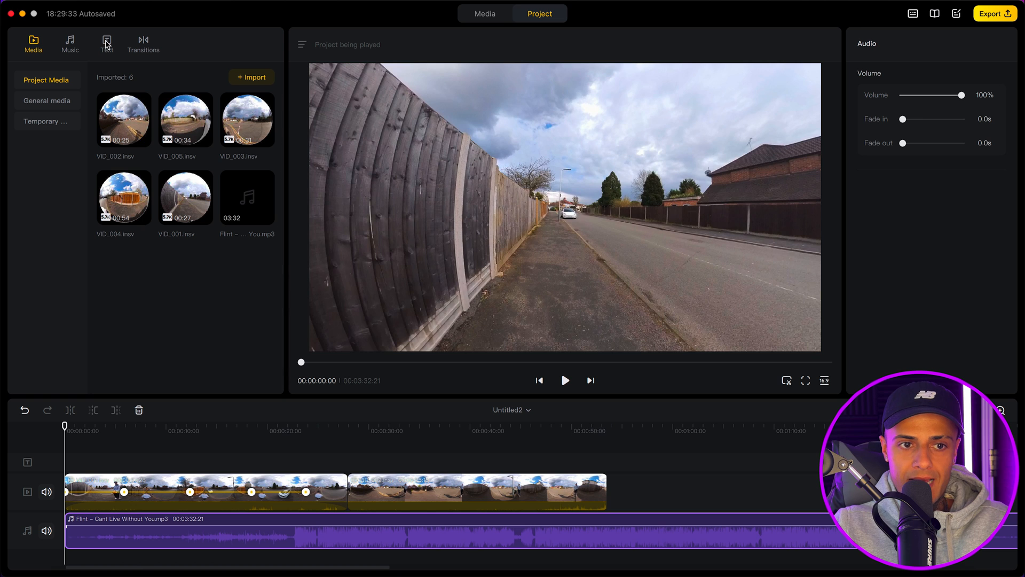
Show the favorite songs in the music library and play a preview of Boogie In My Bones.
left_click(65, 47)
left_click(74, 101)
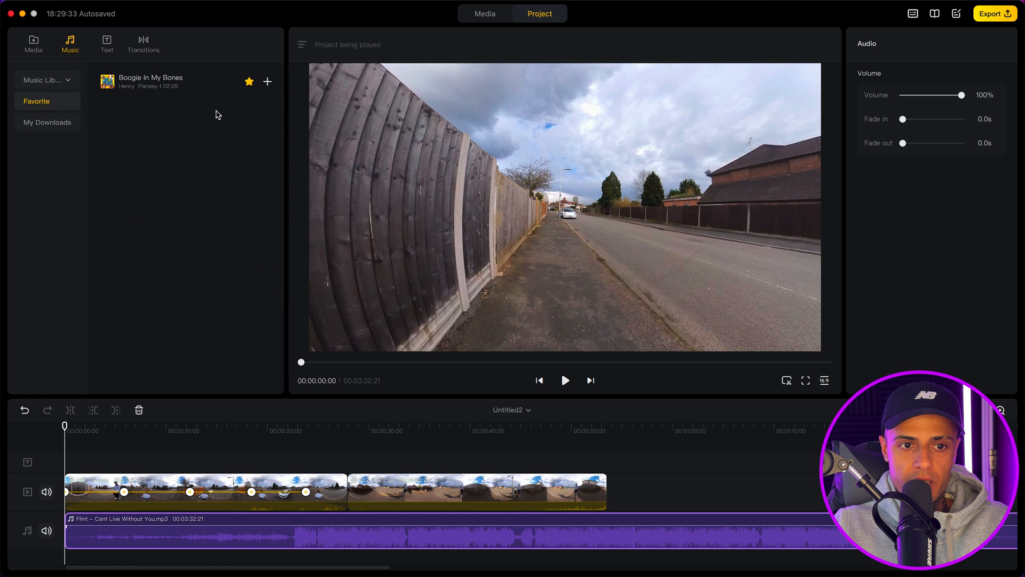
left_click(171, 81)
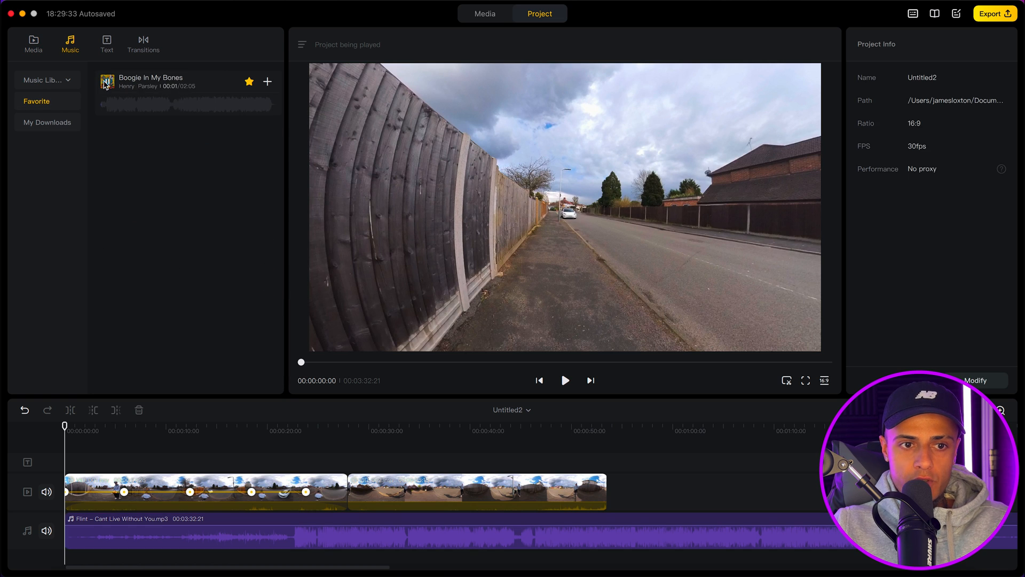
Try to place the favorite song Boogie In My Bones on the timeline beneath the existing Flint music clip.
left_click_drag(160, 86, 219, 535)
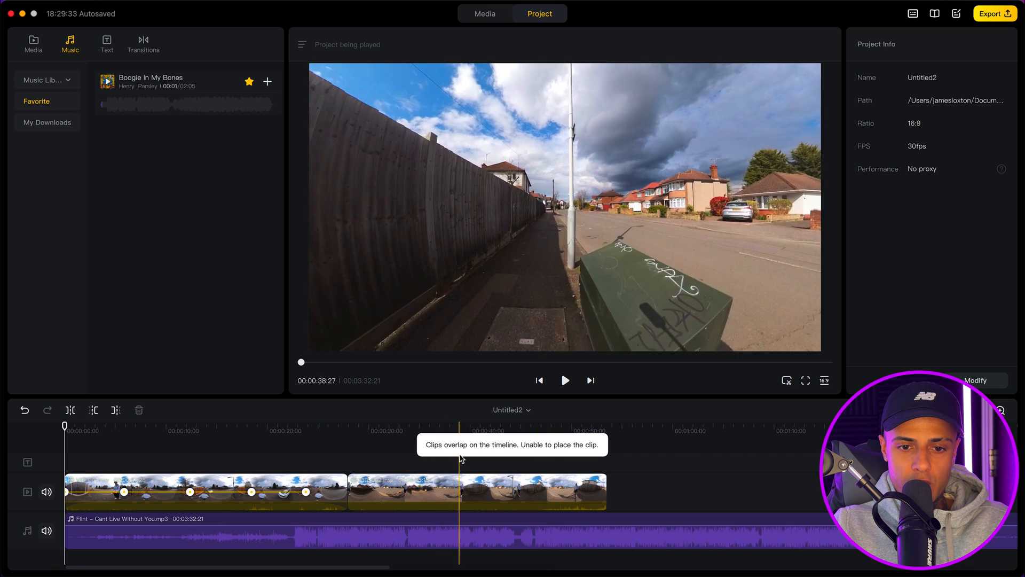
left_click_drag(163, 87, 70, 565)
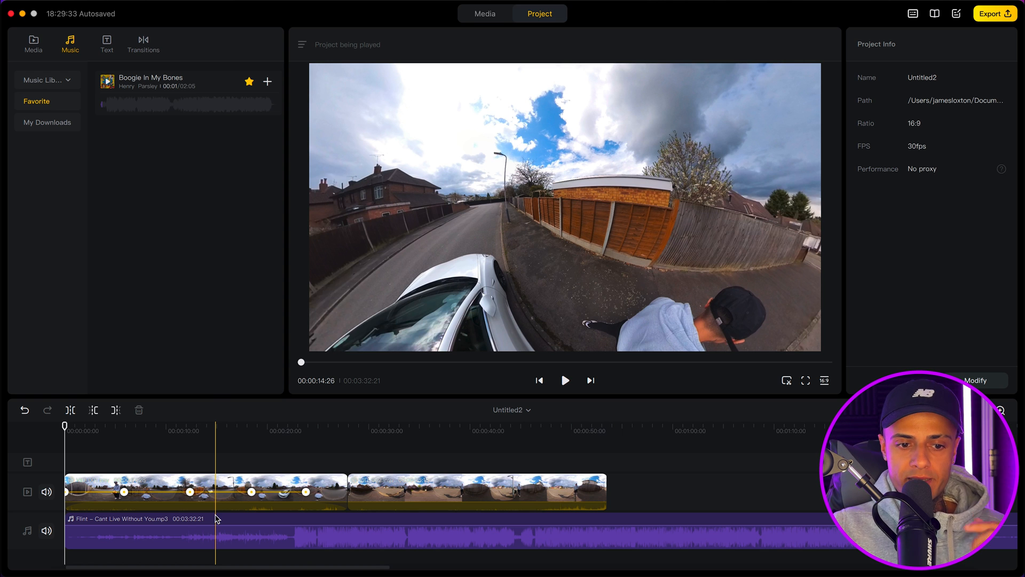
left_click(250, 433)
left_click_drag(251, 432, 659, 435)
Select the Flint music clip, mute and unmute the music and video tracks, and try adjusting the clip's volume line.
left_click(618, 535)
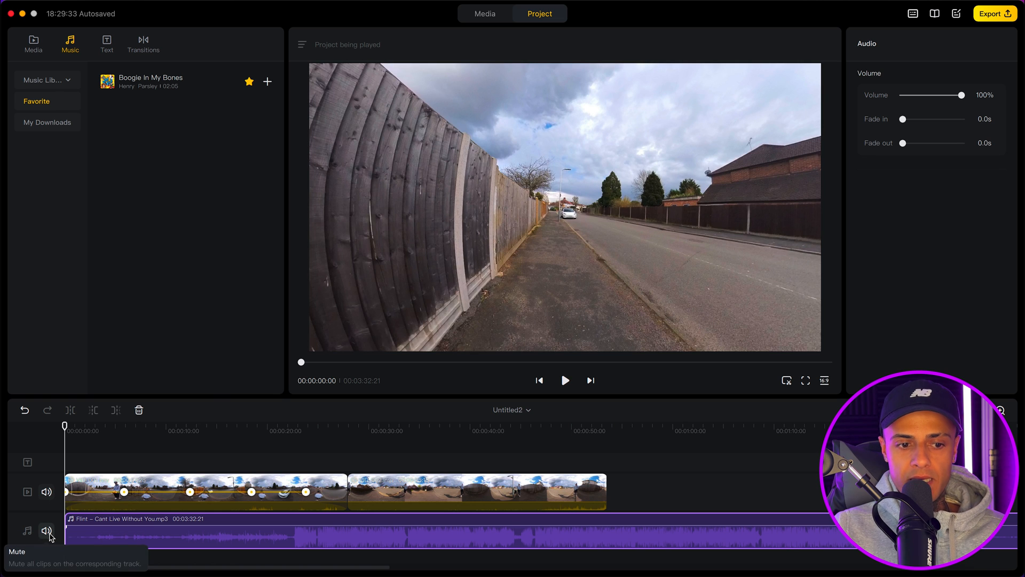
left_click(47, 529)
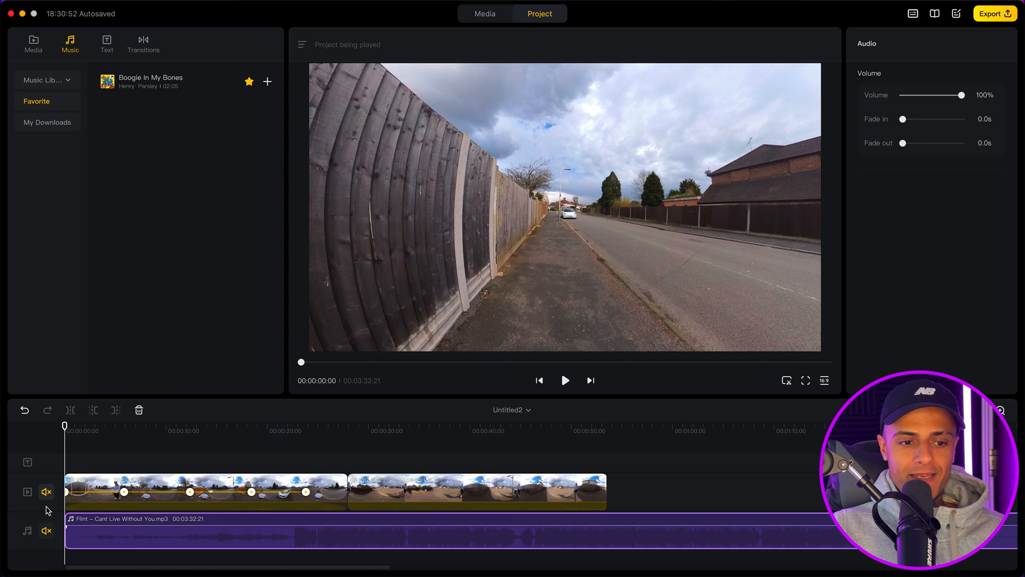
left_click(46, 531)
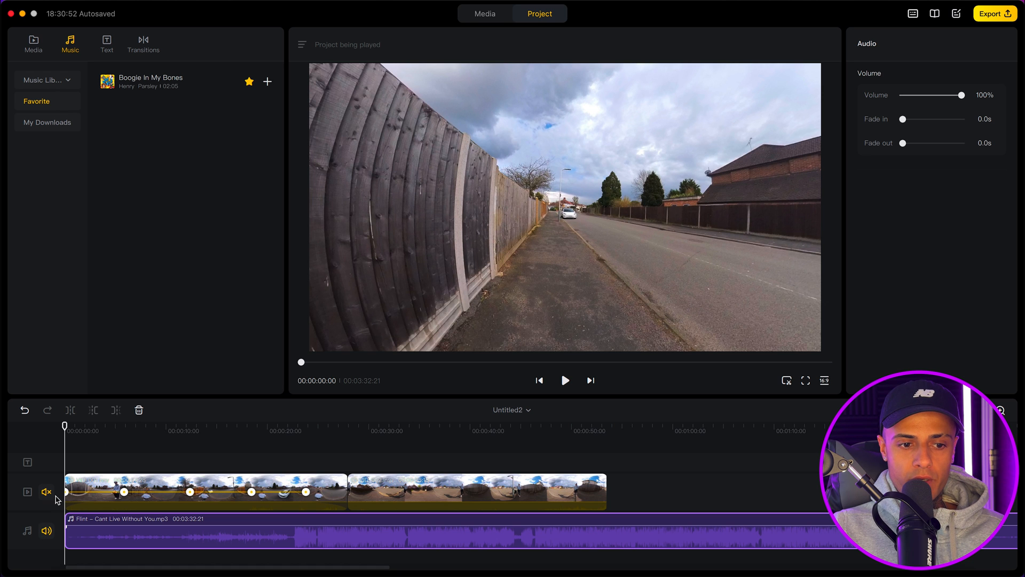
left_click(46, 491)
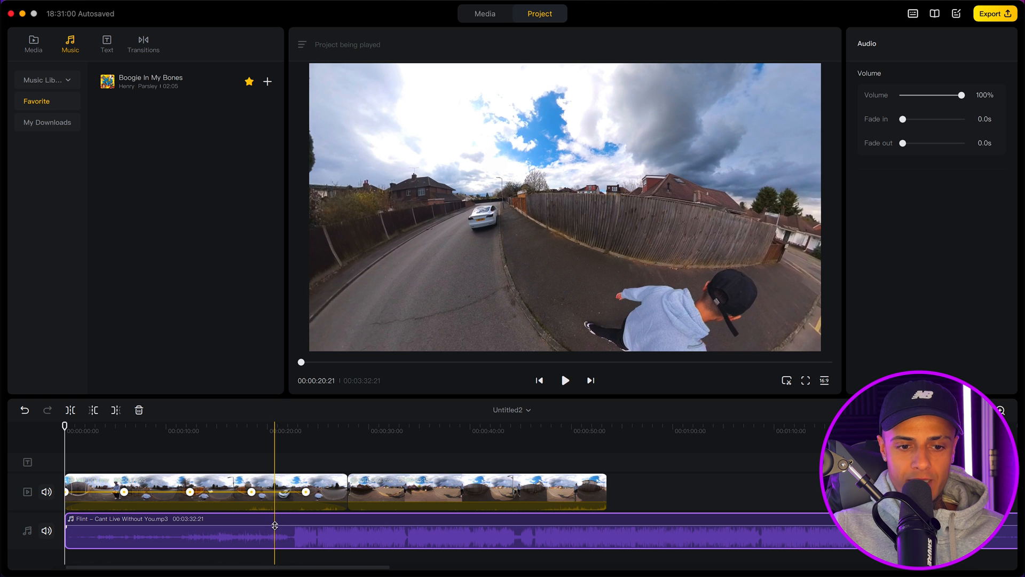
mouse_move(282, 527)
left_mouse_down()
mouse_move(283, 537)
mouse_move(298, 525)
left_mouse_up()
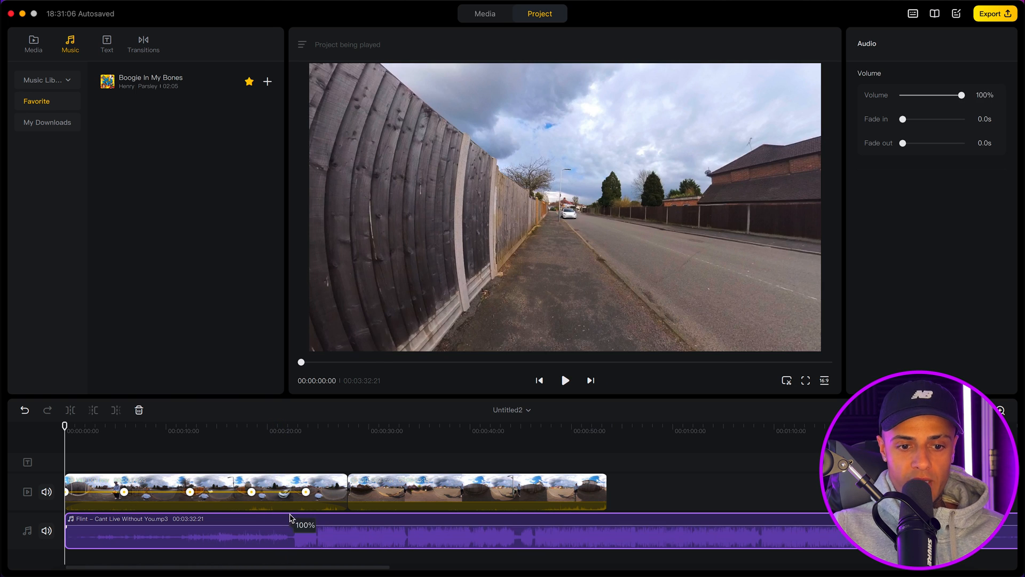
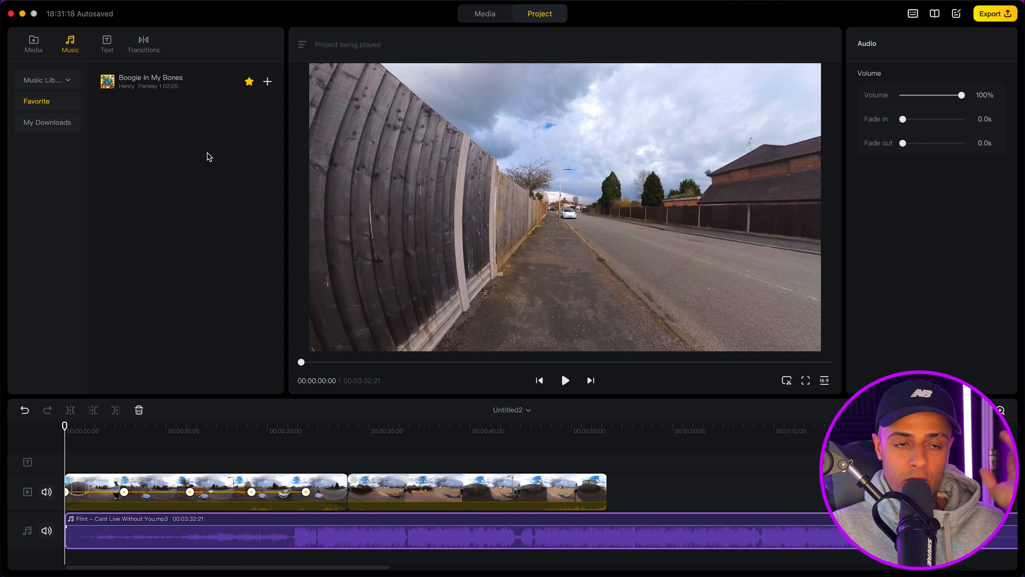
Add the SUMMER text template at 00:00:08:00 and enlarge it to 203% at position X -4.
left_click(108, 43)
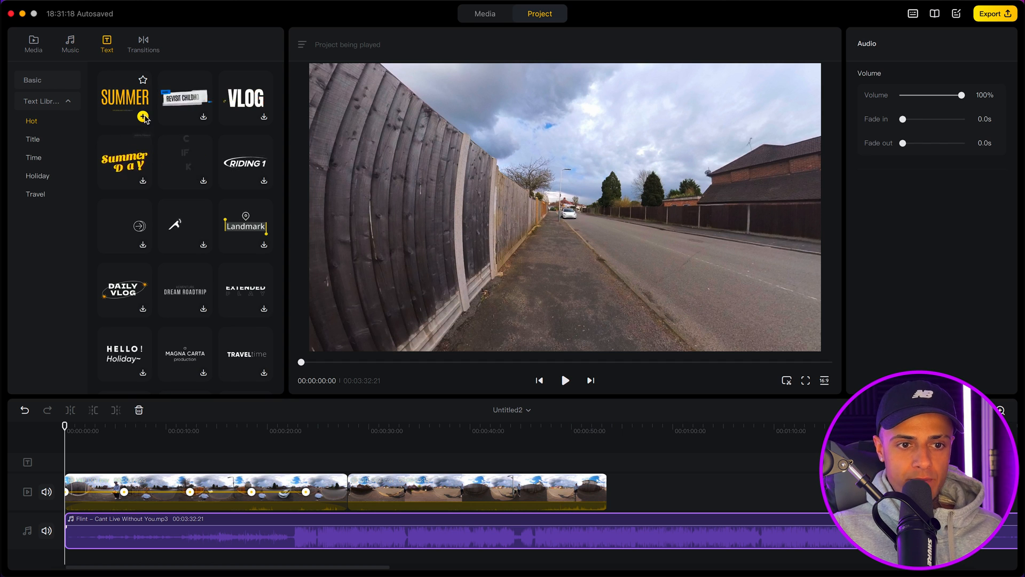
left_click(224, 429)
left_click(192, 430)
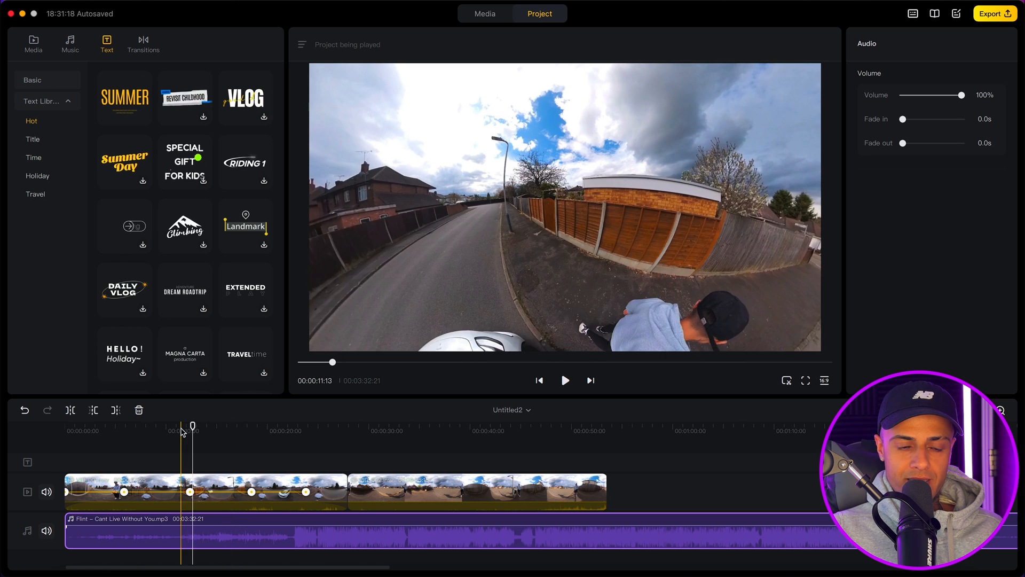
left_click(145, 431)
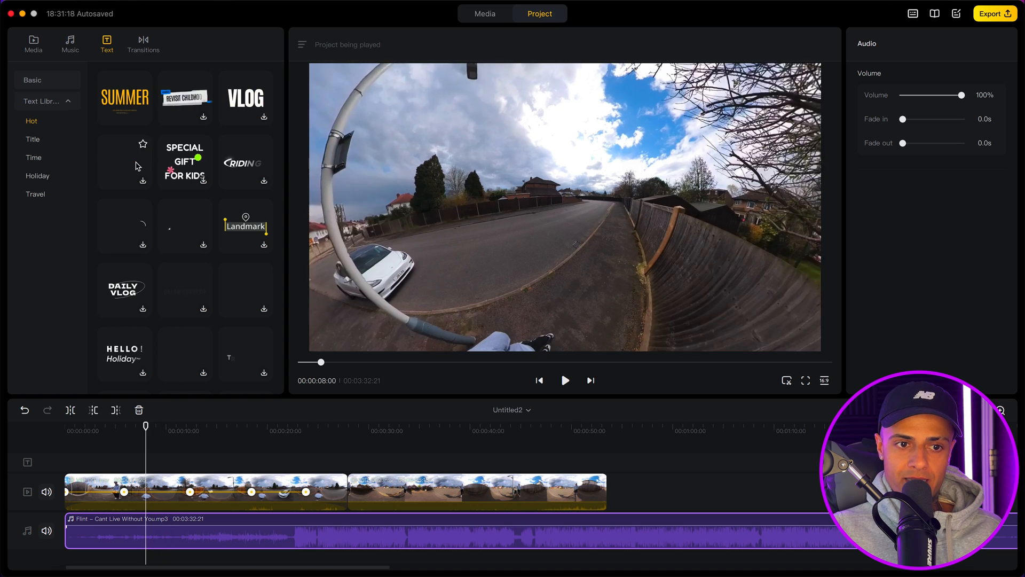
left_click(143, 116)
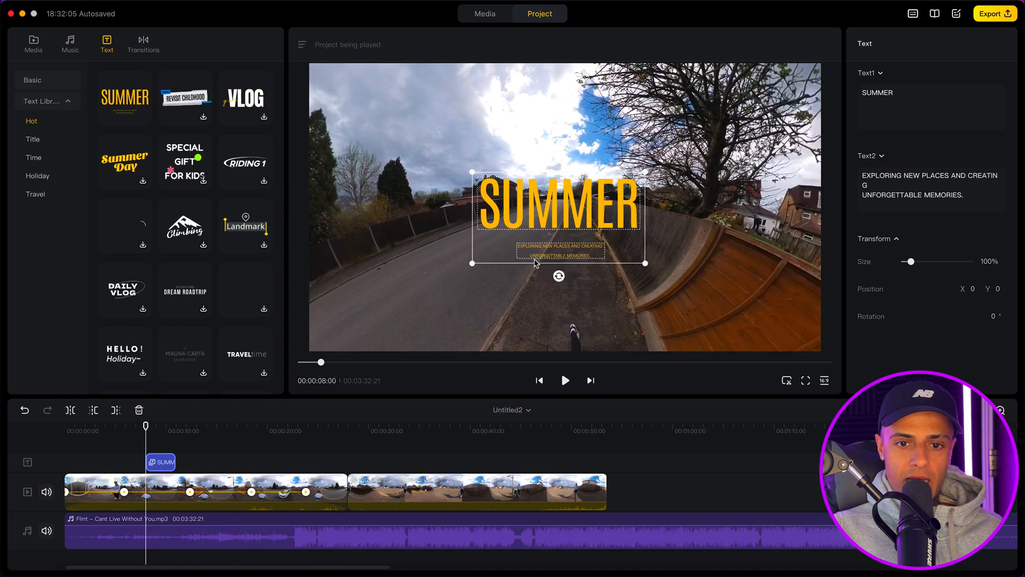
left_click_drag(584, 205, 549, 205)
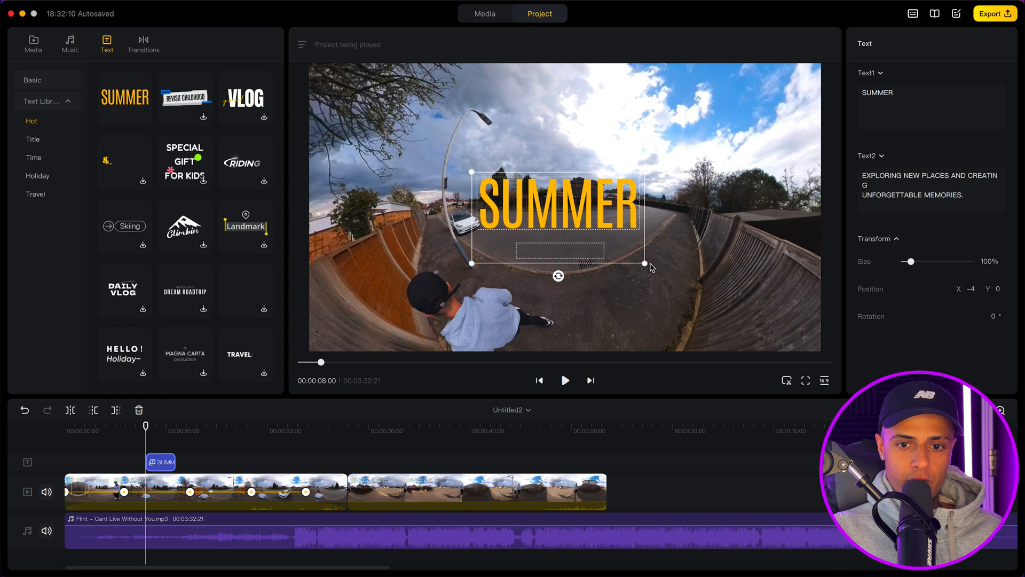
left_click_drag(647, 265, 740, 309)
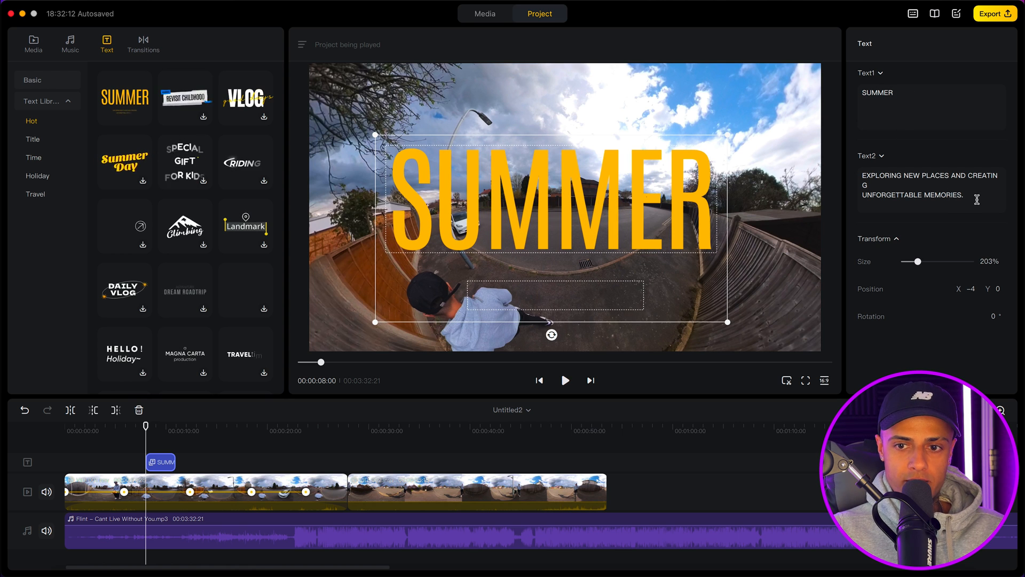
Clear the title's second text line and replace its SUMMER wording with a first name in capitals.
left_click_drag(952, 197, 794, 162)
key("BackSpace")
left_click_drag(897, 92, 787, 96)
type("JAMES")
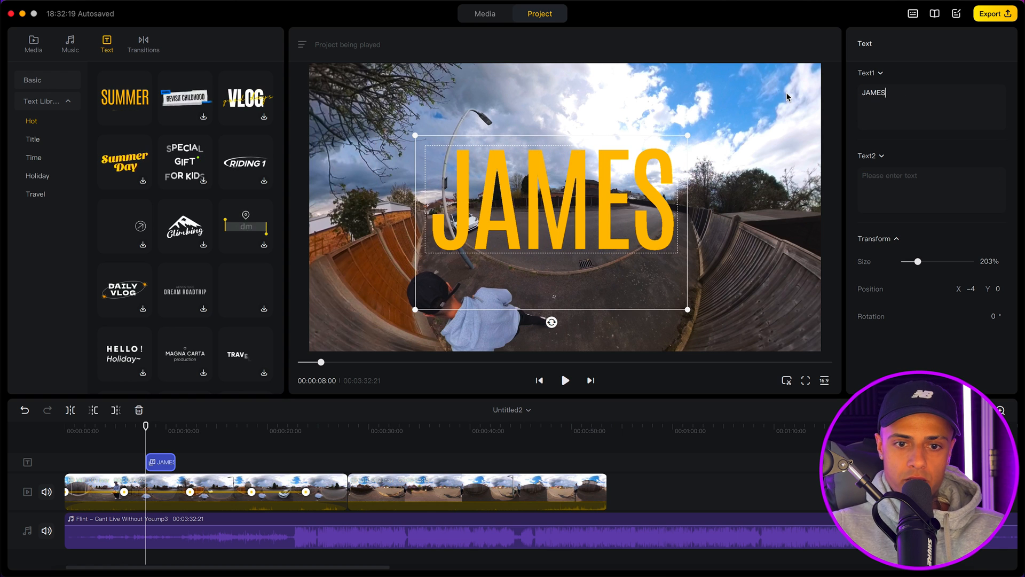
Set the title's size to 277% and its rotation to 2°.
left_click_drag(687, 309, 727, 342)
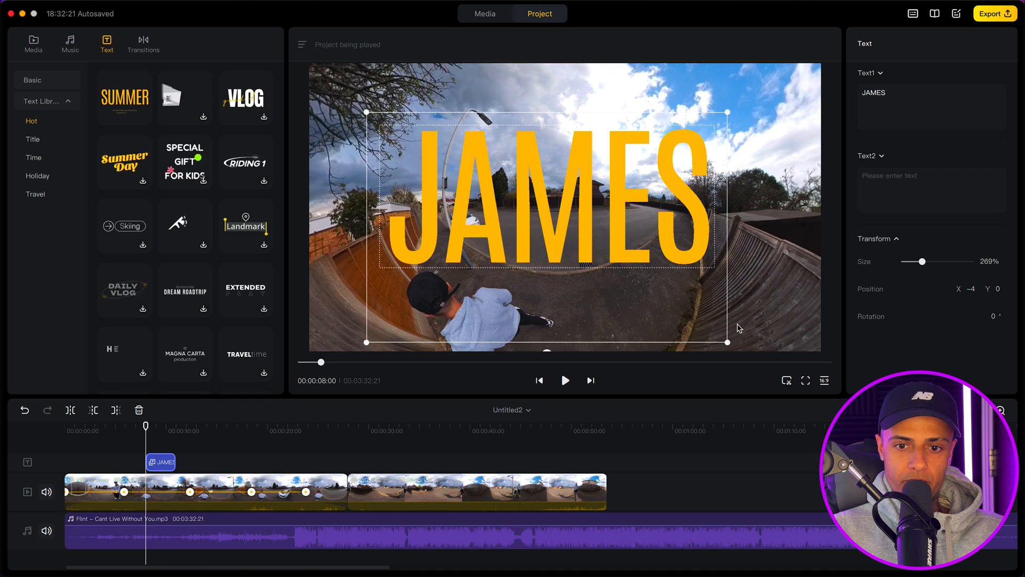
left_click_drag(923, 262, 922, 262)
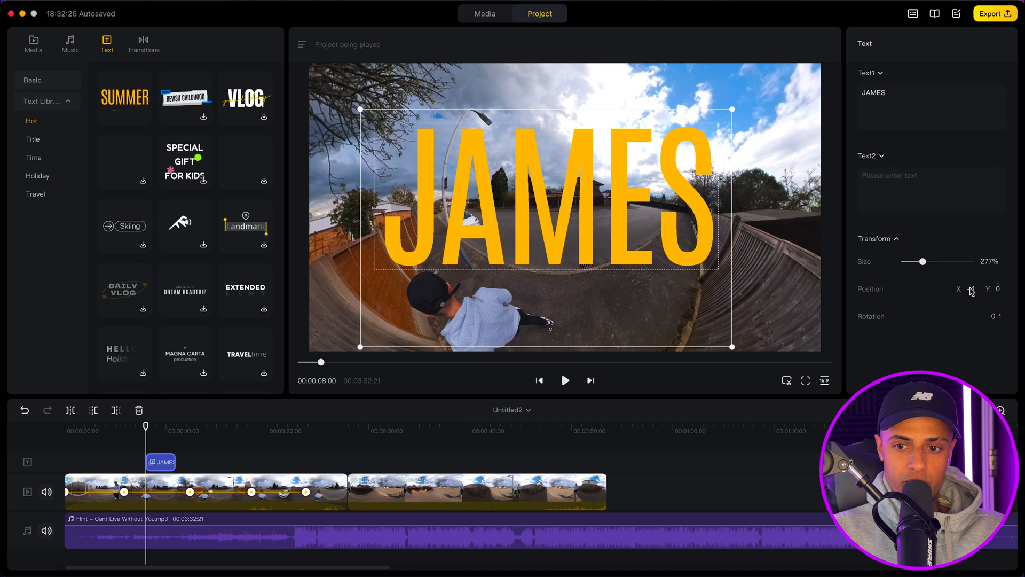
left_click_drag(997, 316, 998, 318)
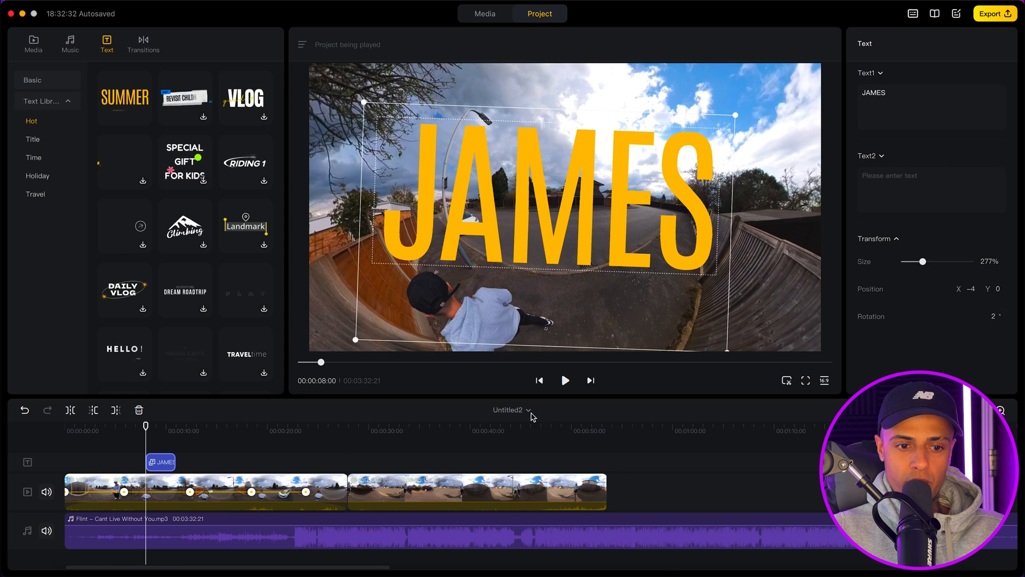
Extend the title clip to the end of the first video clip, and shorten it to end shortly after 00:00:10:00.
left_click(161, 463)
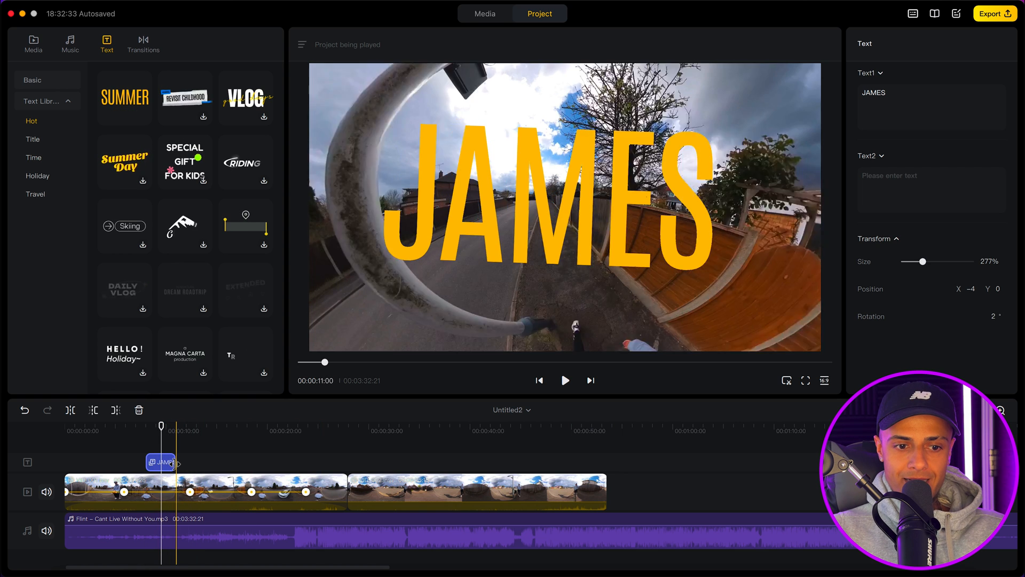
left_click_drag(174, 462, 347, 462)
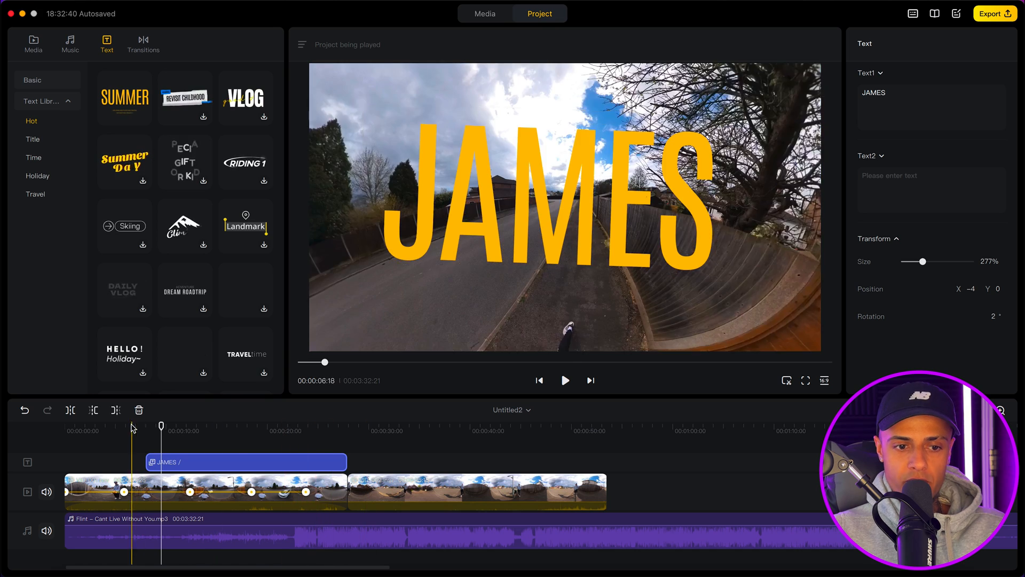
left_click_drag(346, 462, 183, 462)
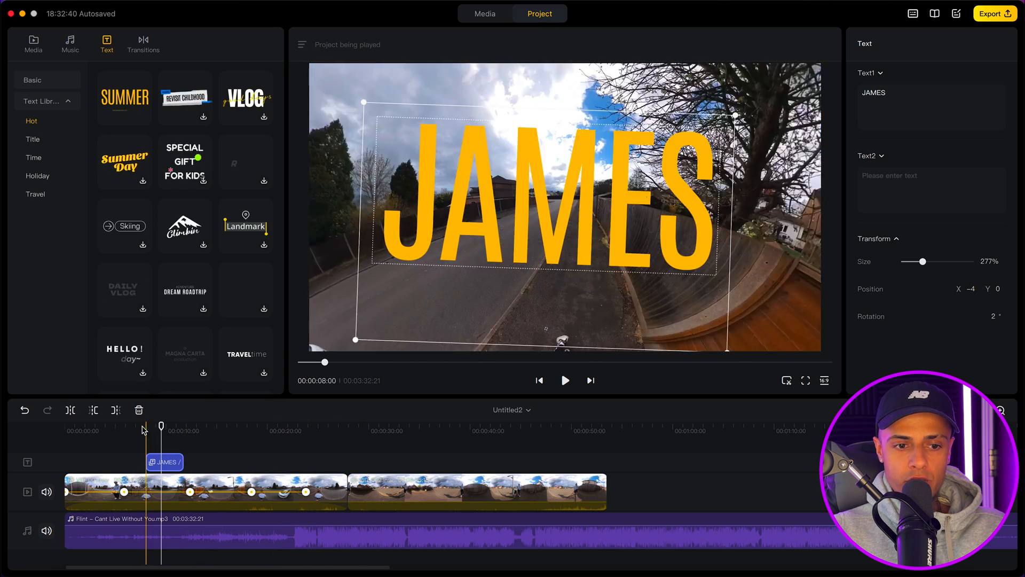
Play back the title twice from just before its start, and delete the title from the timeline.
left_click(143, 429)
key("space")
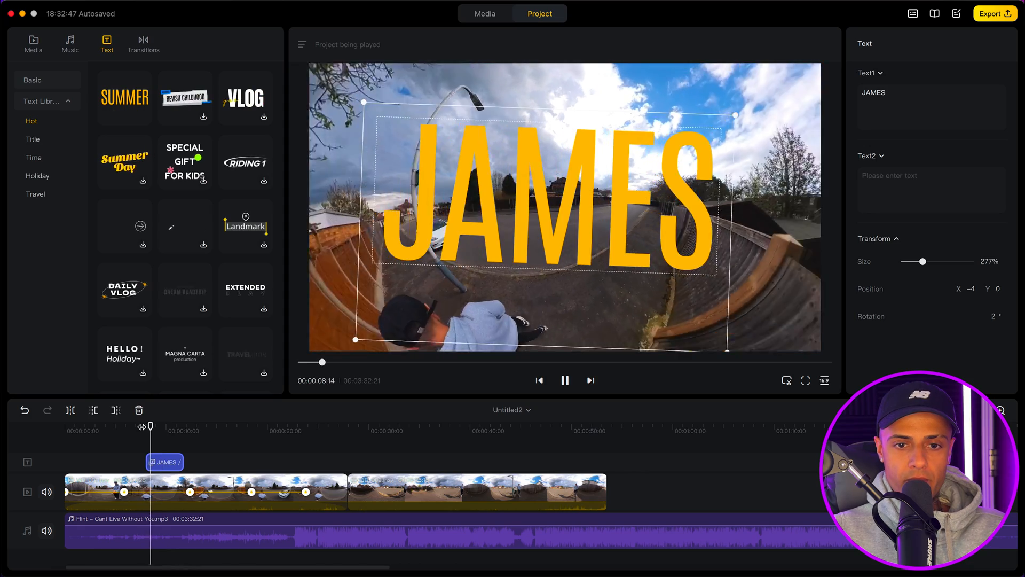
key("space")
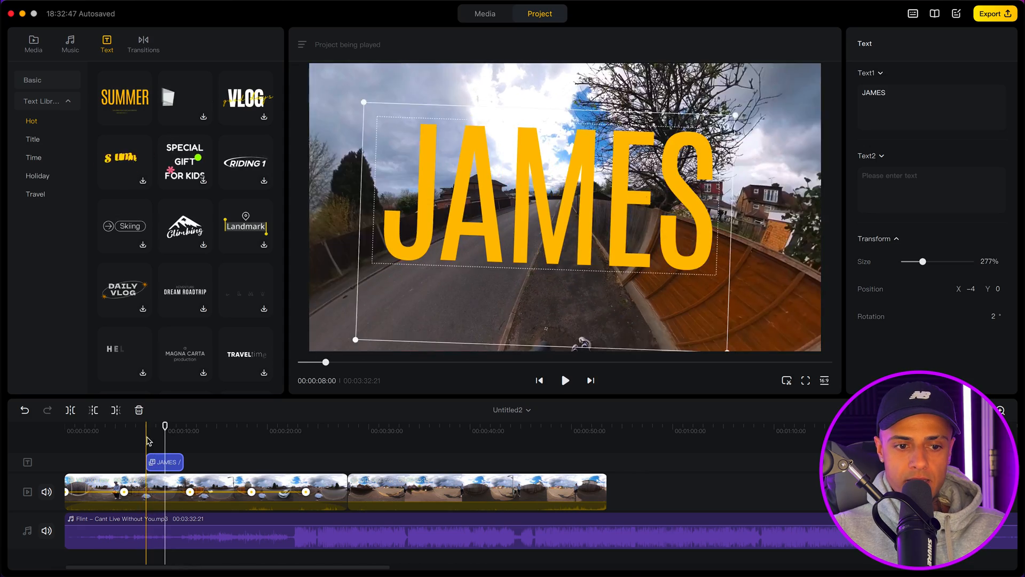
left_click(137, 429)
key("space")
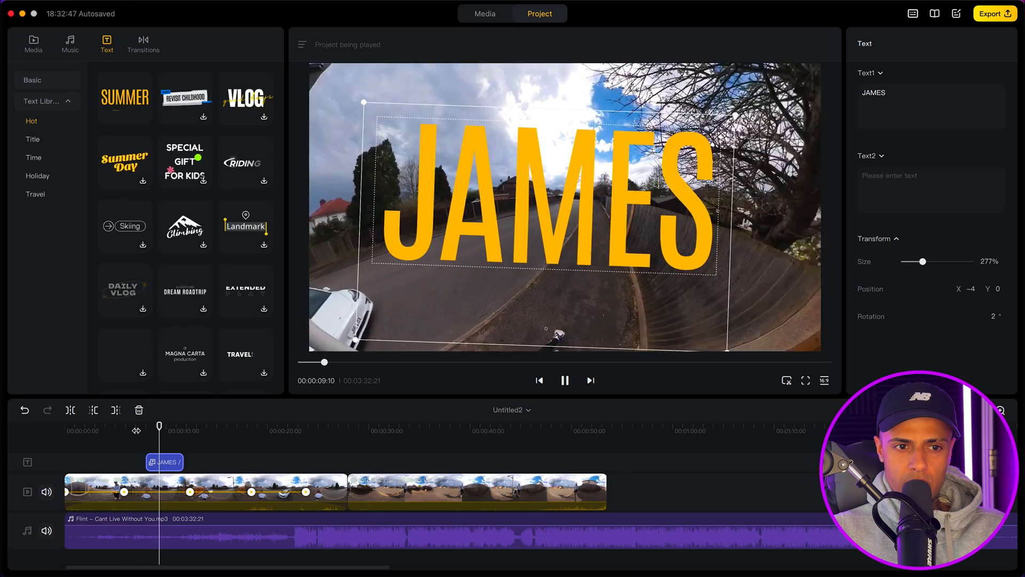
key("space")
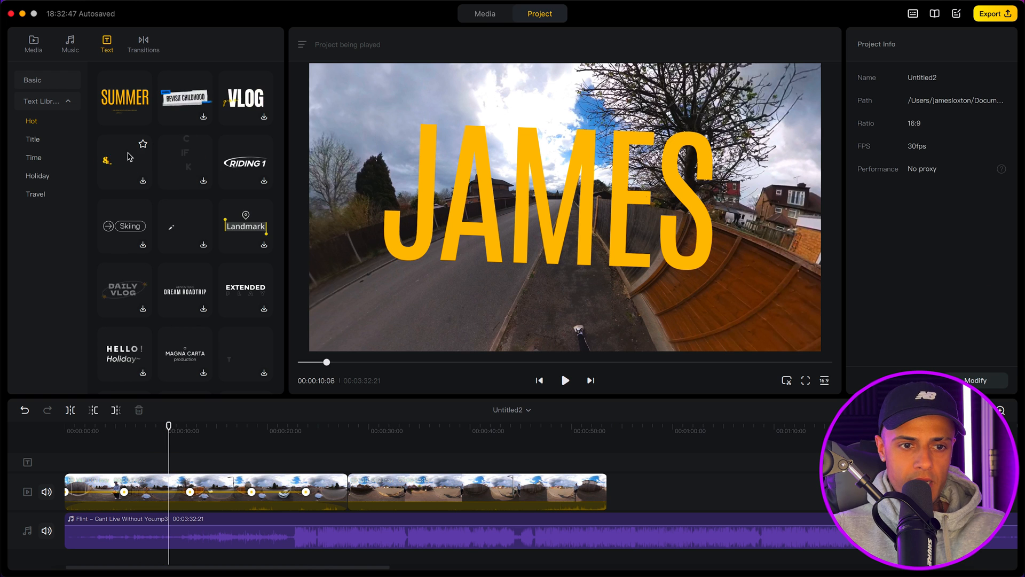
Add the Summer Day text template at 00:00:10:08 and play back its animation.
left_click(125, 160)
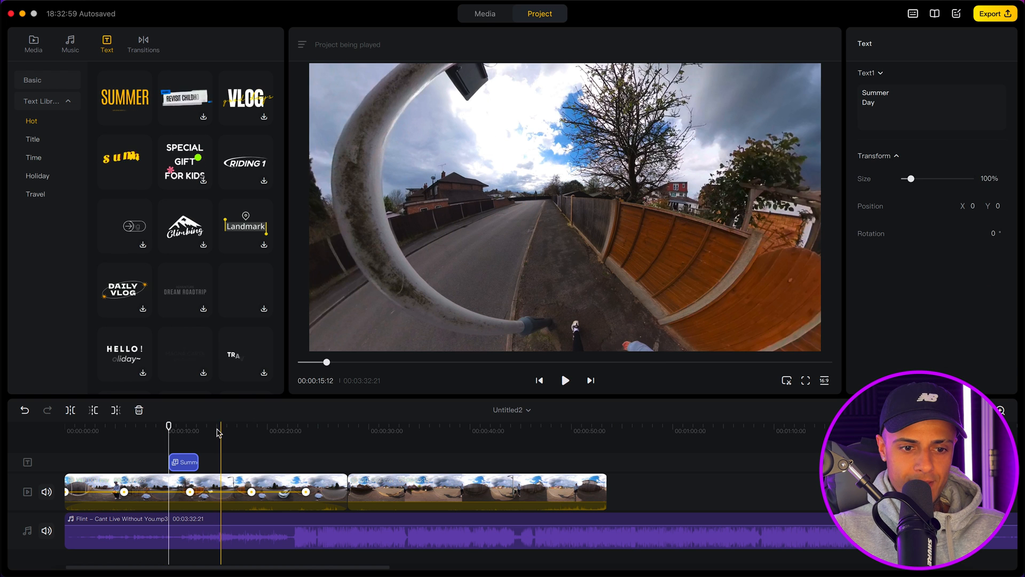
left_click(163, 429)
key("space")
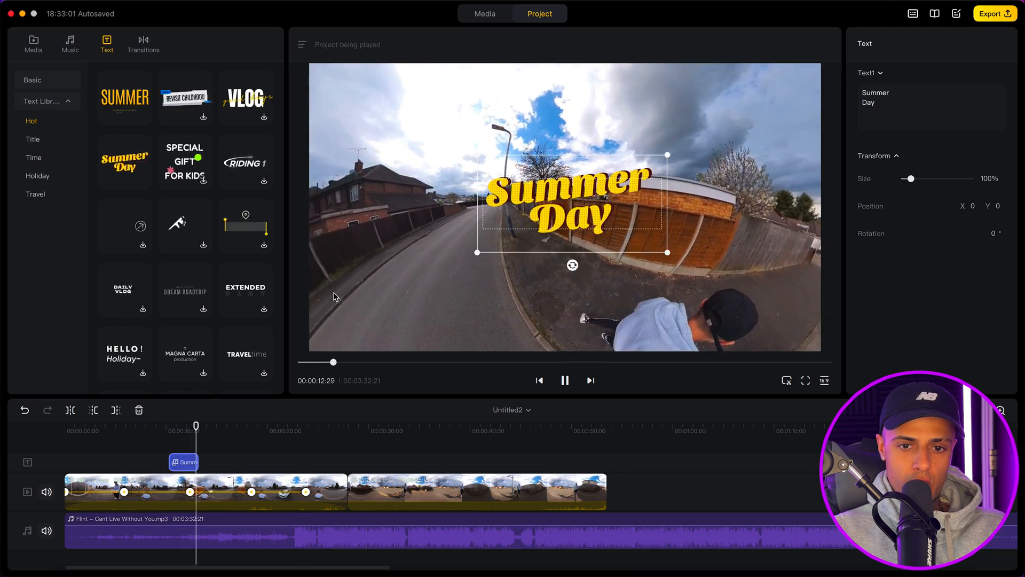
key("space")
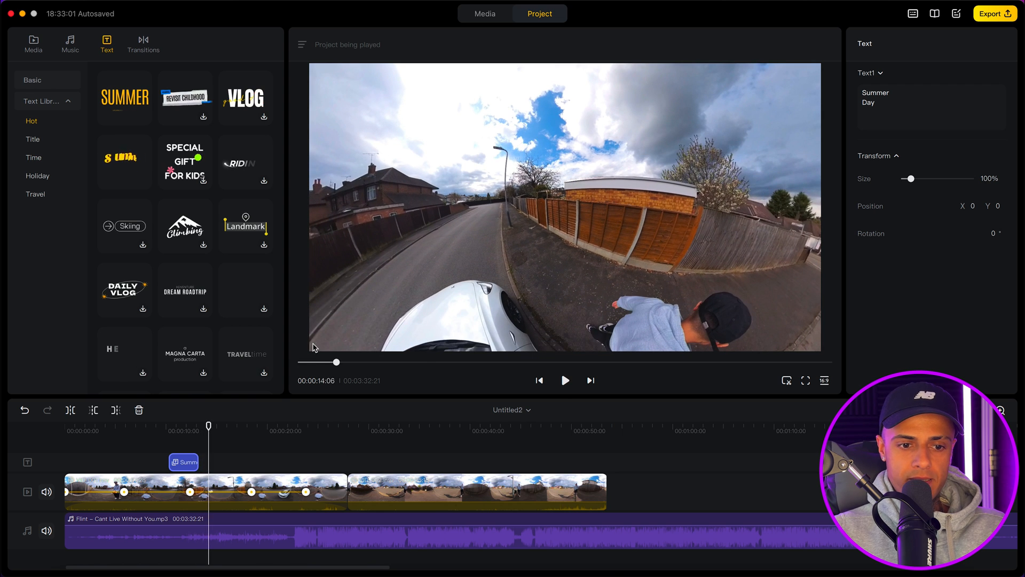
Extend the Summer Day title past 00:00:14:06 and enlarge it to 129%, and delete it from the timeline.
left_click_drag(197, 463, 217, 463)
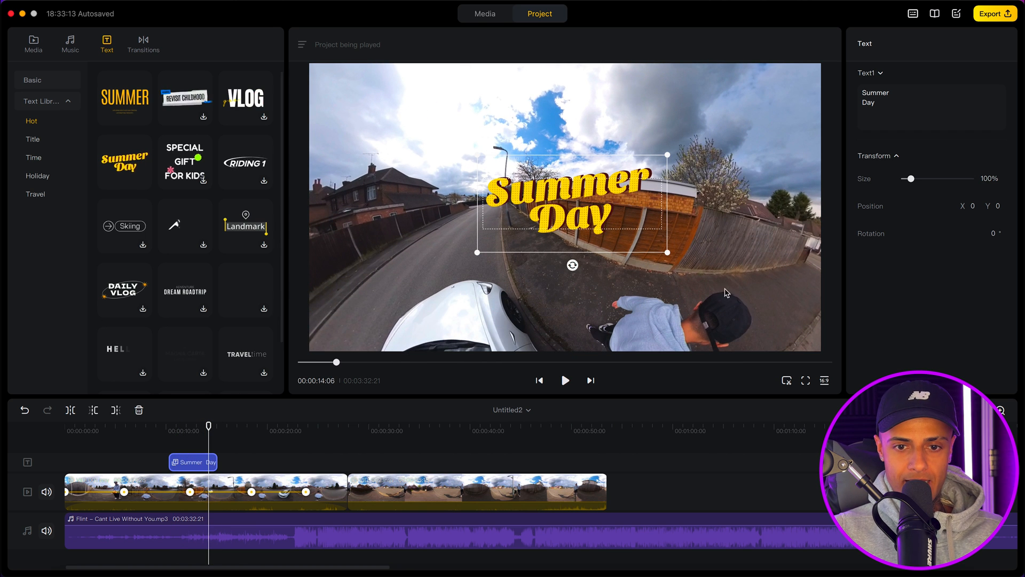
left_click_drag(668, 252, 715, 291)
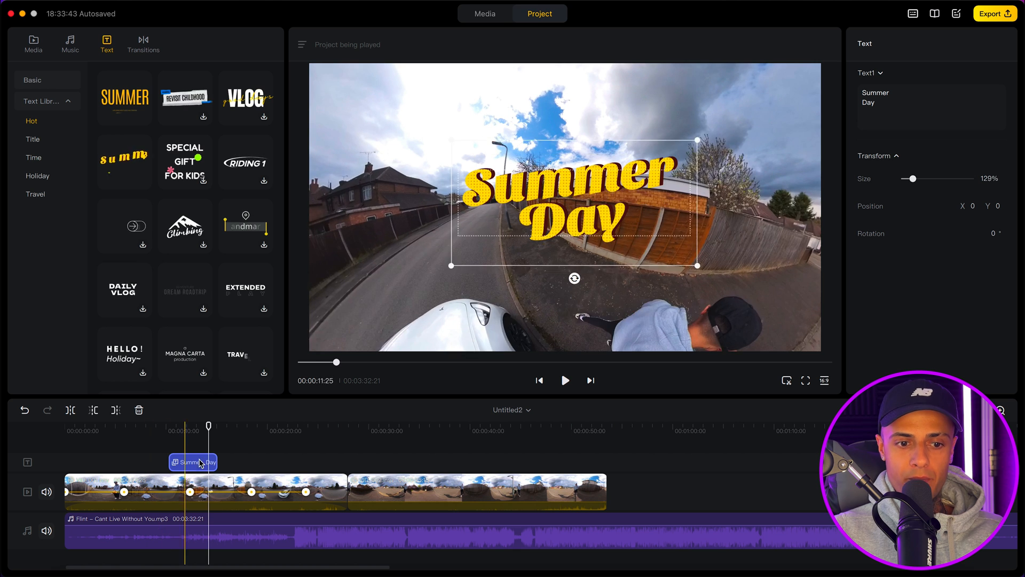
key("Delete")
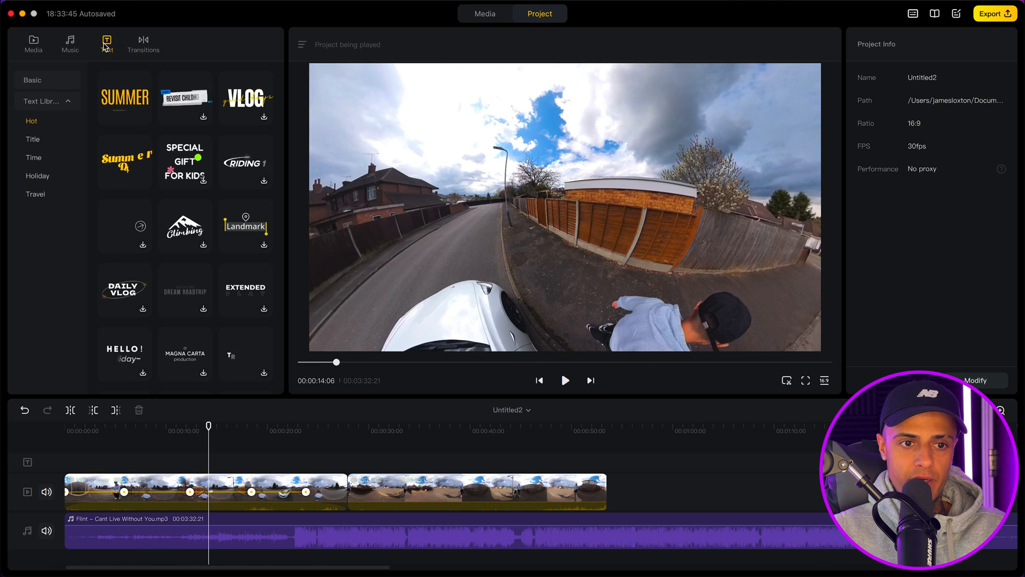
Add the basic Default text at 00:00:14:06, extend its clip to about 00:00:30:00, and move the playhead to 00:00:18:21.
left_click(32, 81)
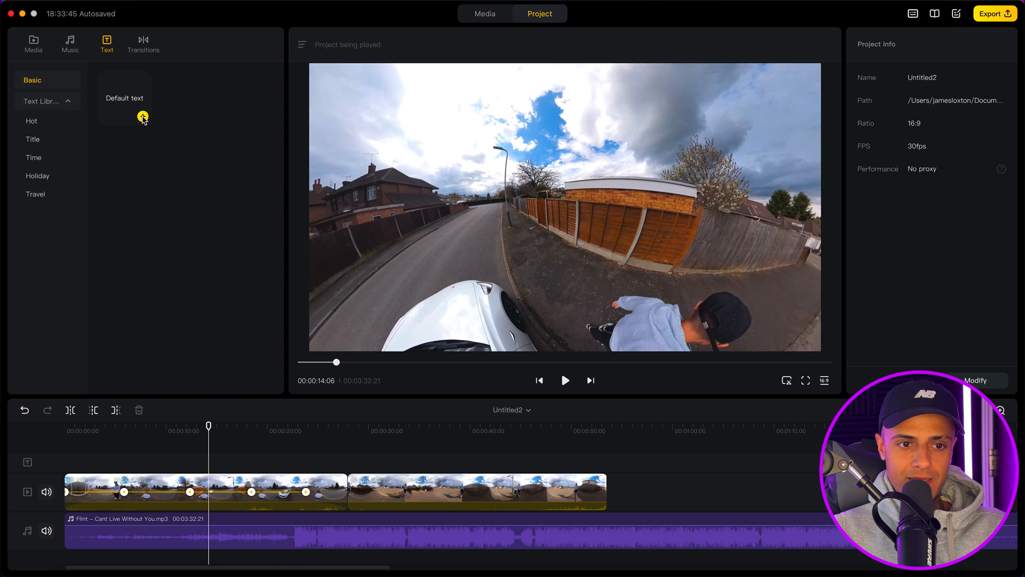
left_click(143, 117)
left_click_drag(237, 462, 369, 465)
left_click(254, 441)
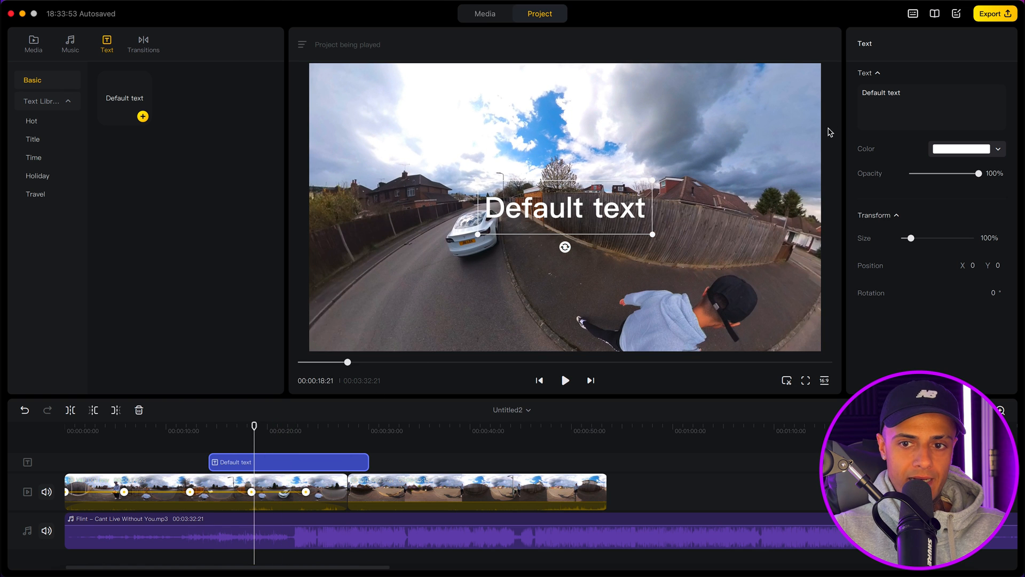
Replace the default text with a first name in capitals and enlarge the title to 308%.
left_click(926, 93)
type("JAMES")
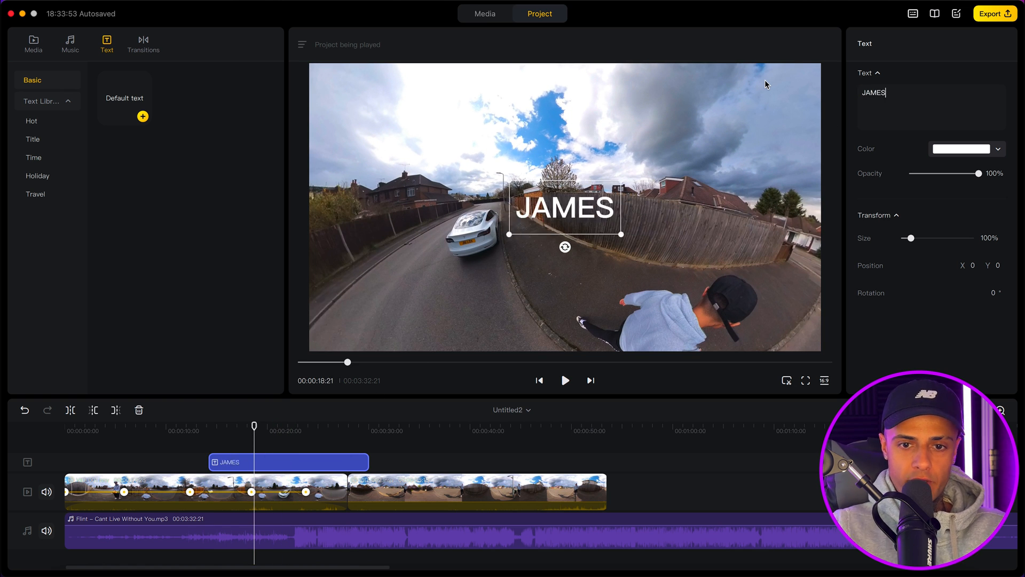
left_click_drag(622, 233, 739, 291)
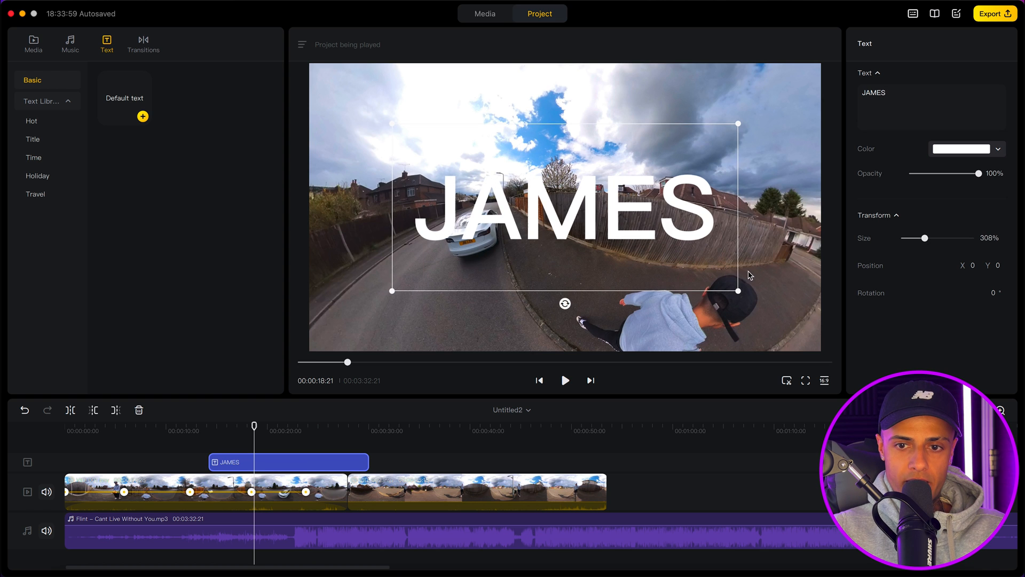
Set the name title's text color to bright blue and its opacity to 100%.
left_click(999, 150)
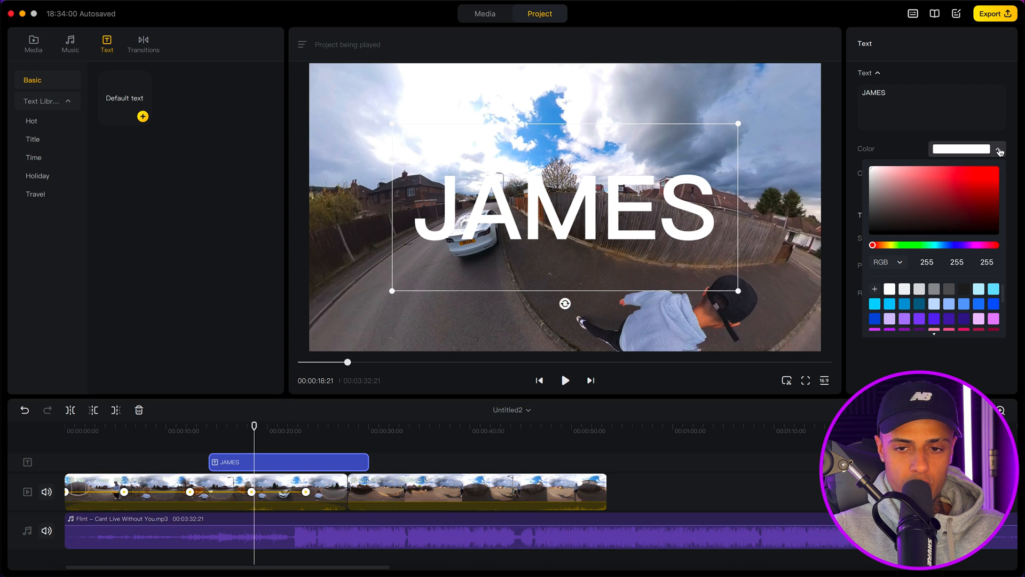
left_click(958, 246)
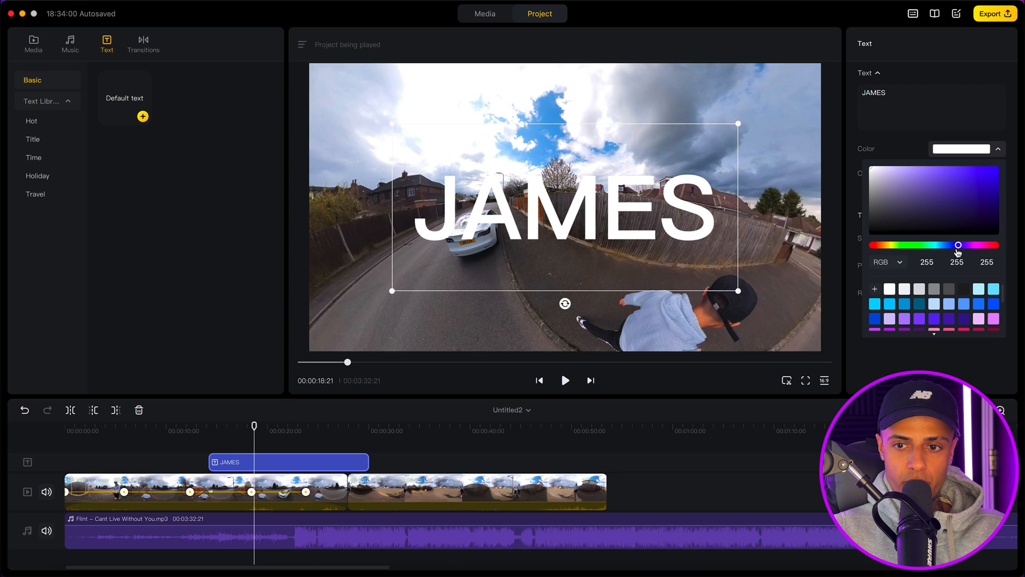
left_click(994, 183)
left_click(907, 352)
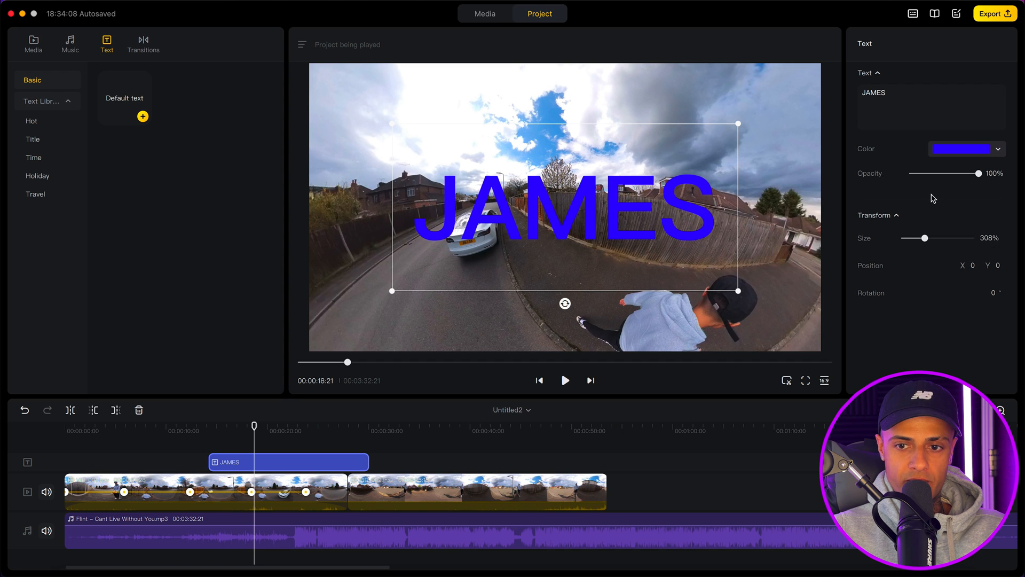
left_click_drag(932, 173, 1019, 174)
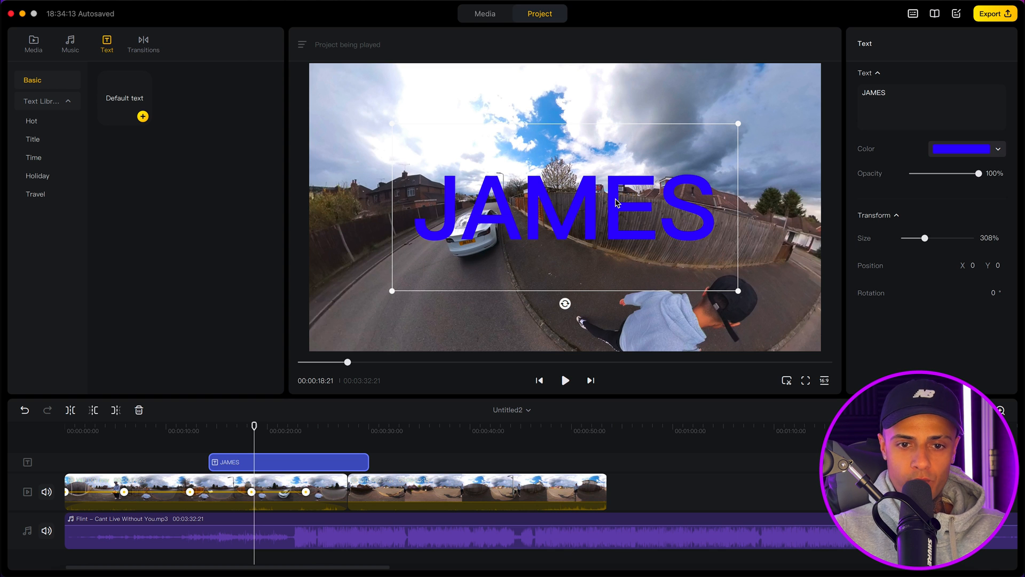
Reposition the name title to X -102, Y 17 in the frame, and shift its clip to start at about 00:00:04.
left_click_drag(617, 205, 603, 202)
left_click(209, 428)
key("space")
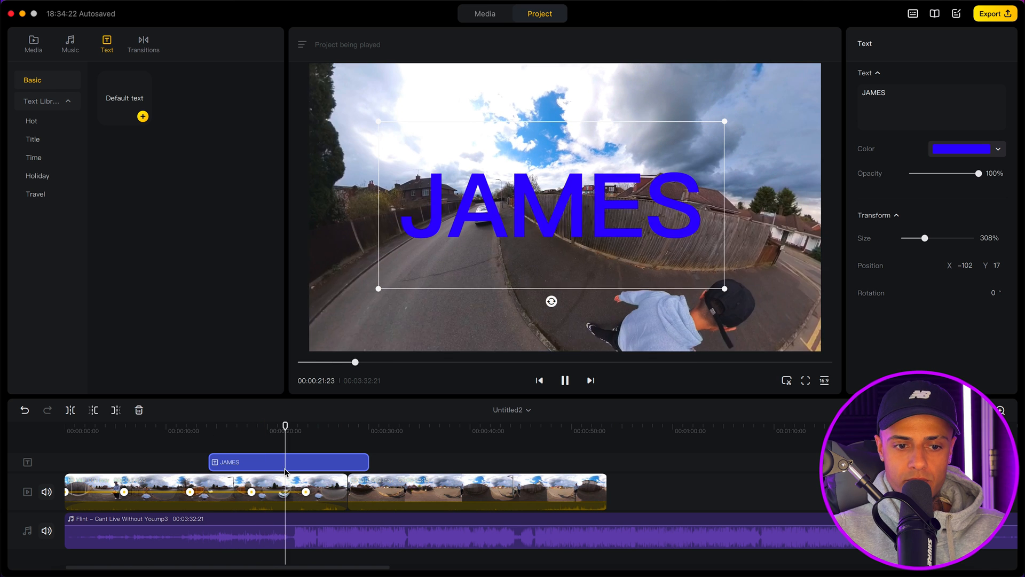
key("space")
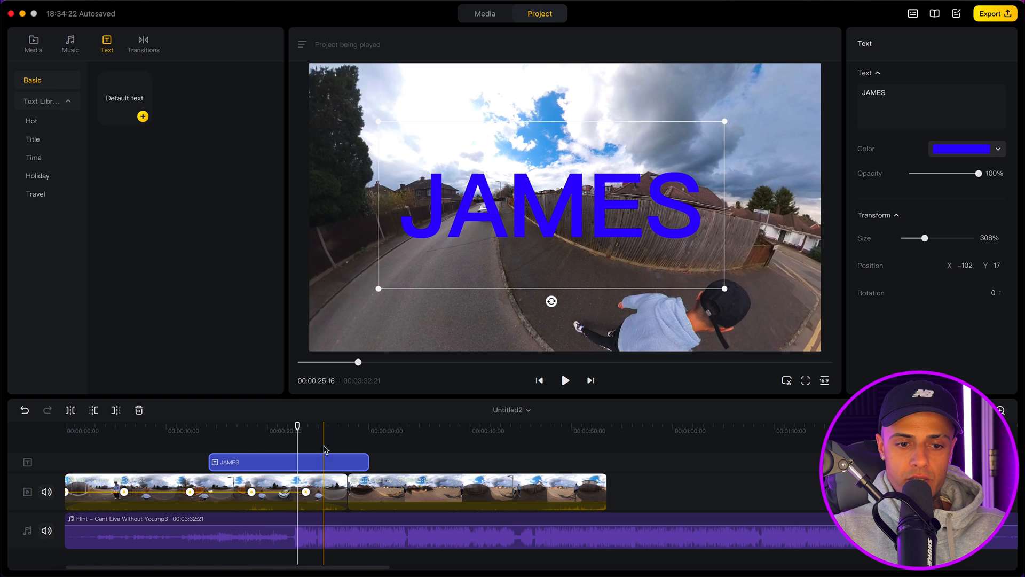
left_click_drag(316, 463, 210, 462)
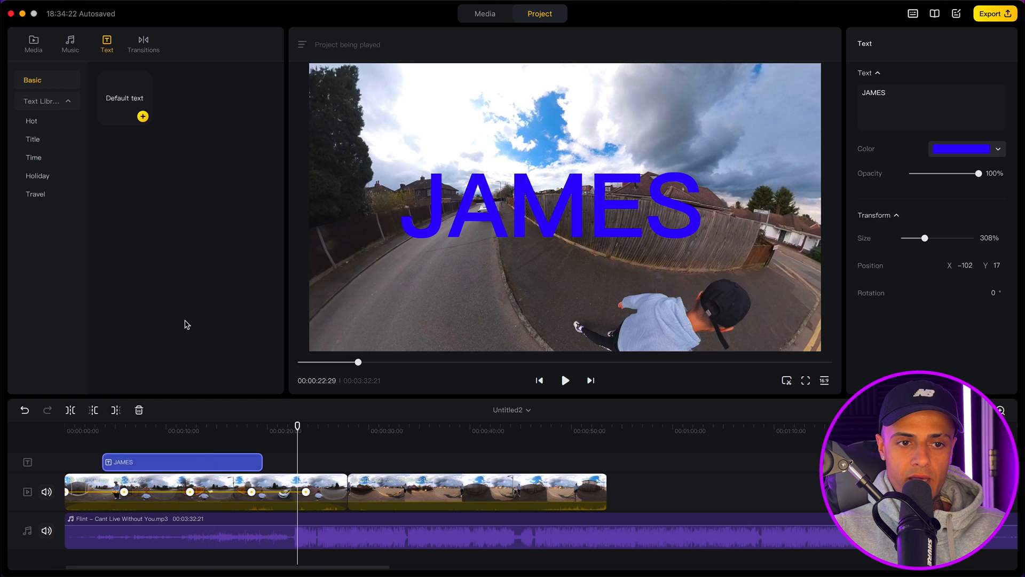
Browse the transition categories and add the Flash Cut glitch transition between the two video clips.
left_click(140, 47)
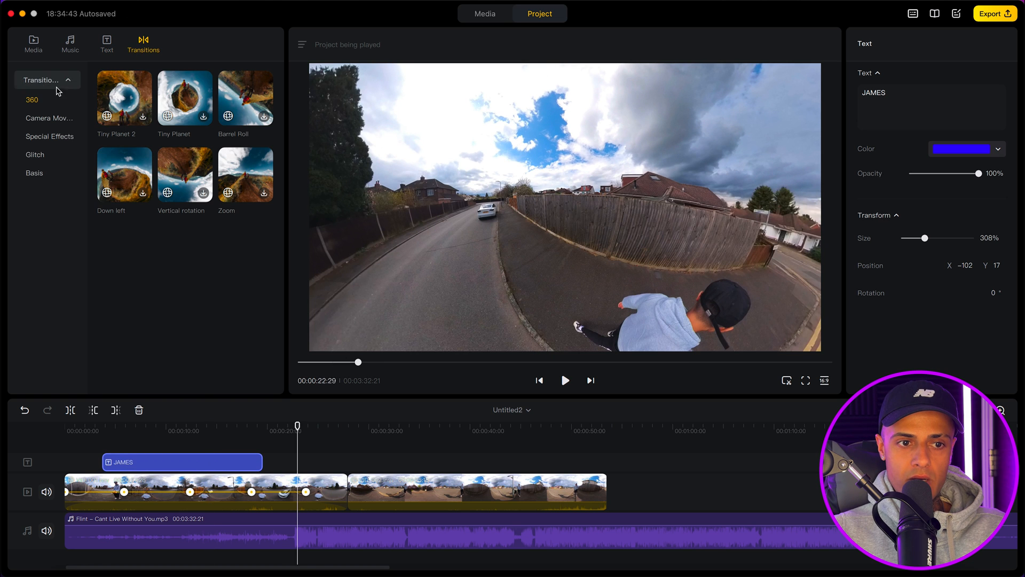
left_click(49, 120)
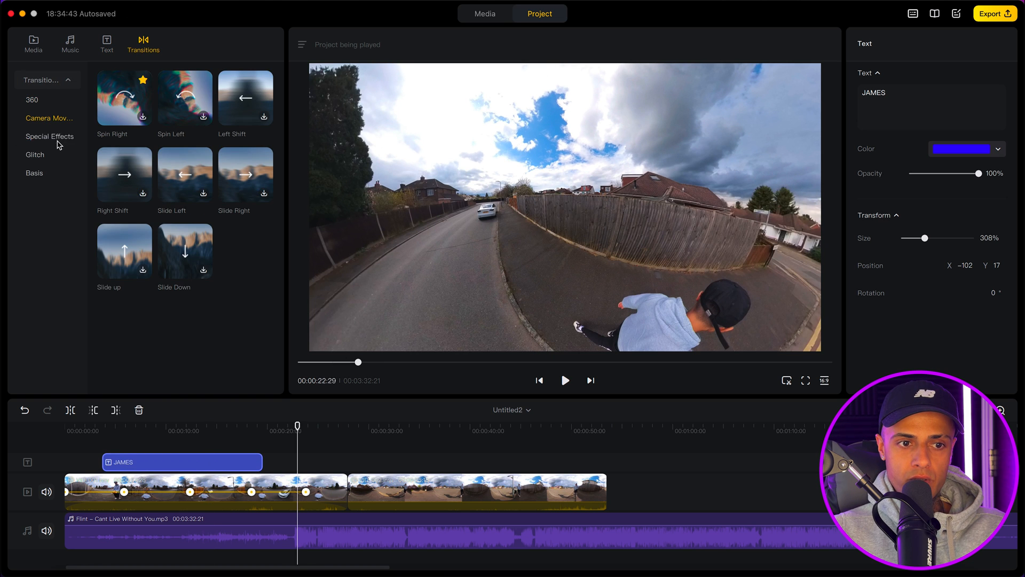
left_click(42, 156)
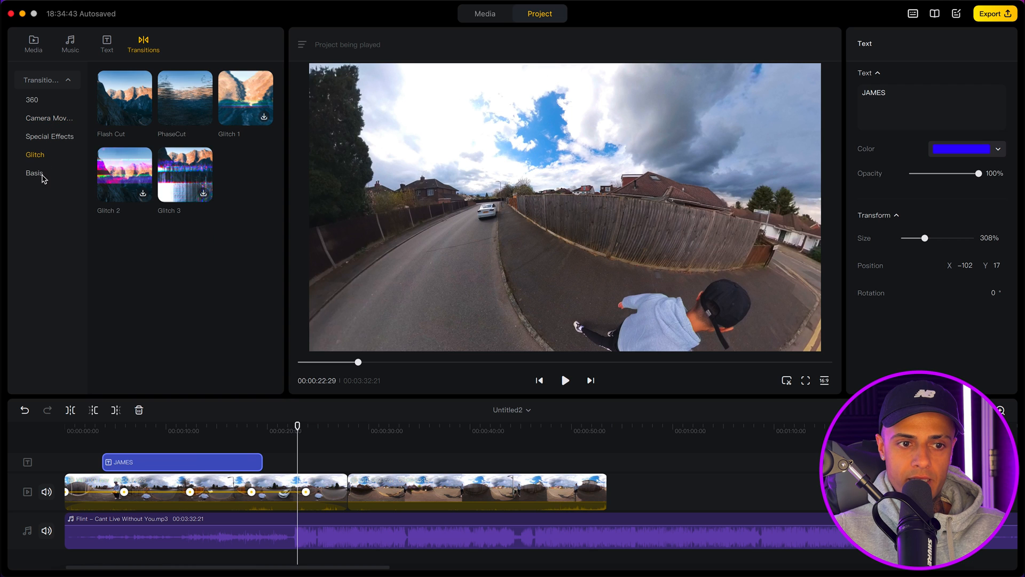
left_click(126, 89)
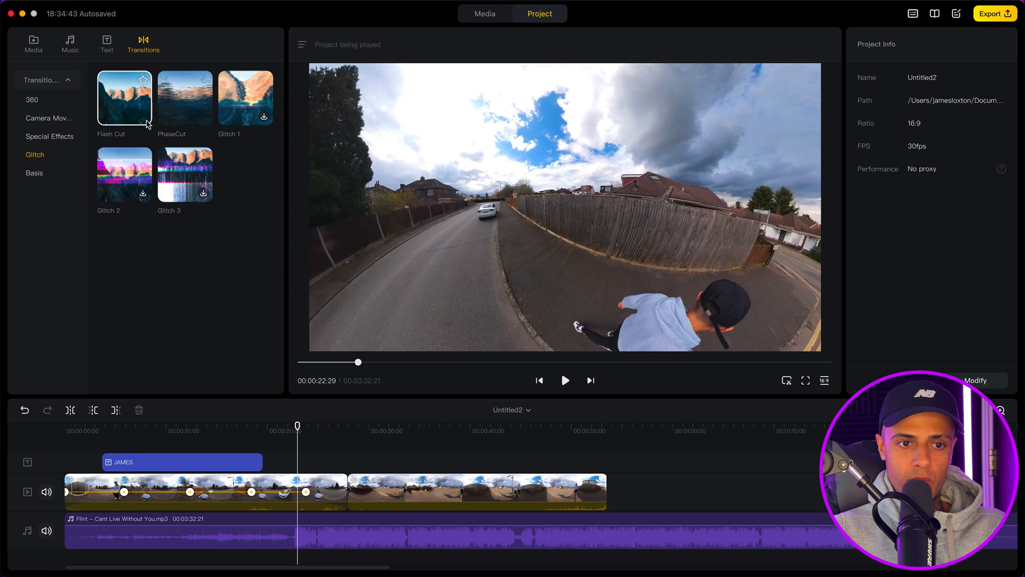
left_click_drag(128, 95, 348, 494)
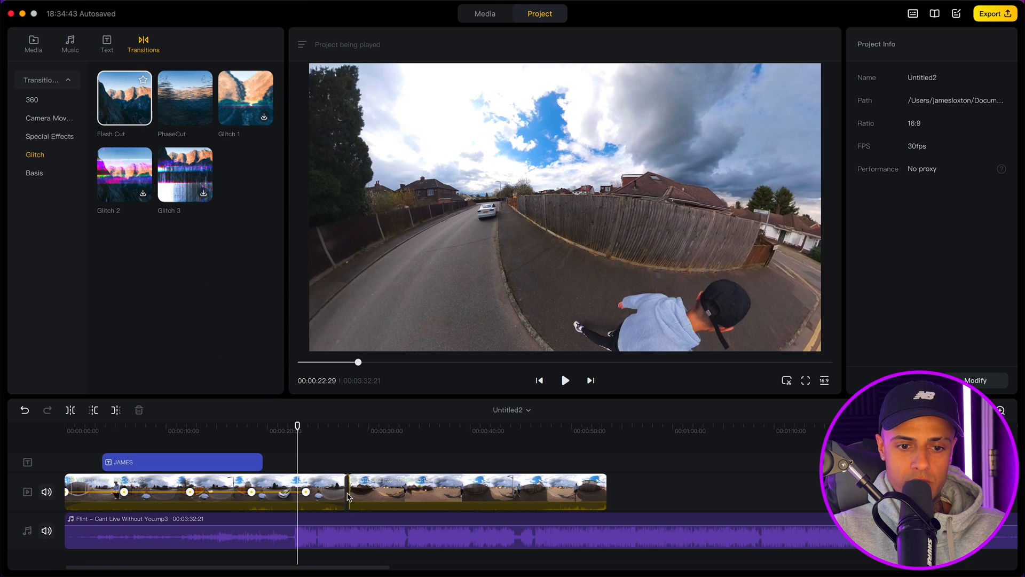
Lengthen the Flash Cut transition between the video clips to a duration of 2.0s.
left_click(348, 494)
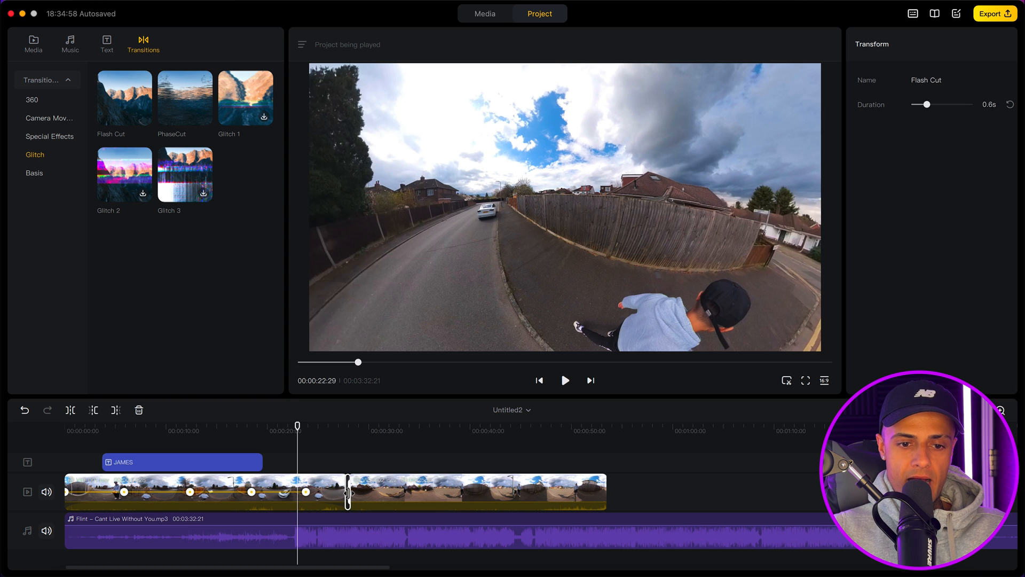
left_click_drag(352, 493, 387, 499)
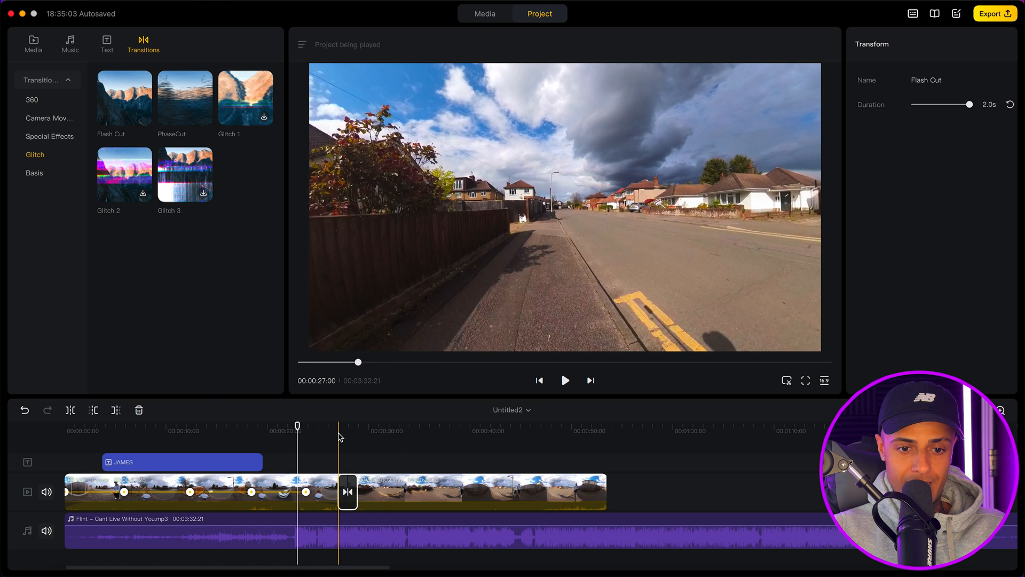
left_click_drag(355, 496, 340, 496)
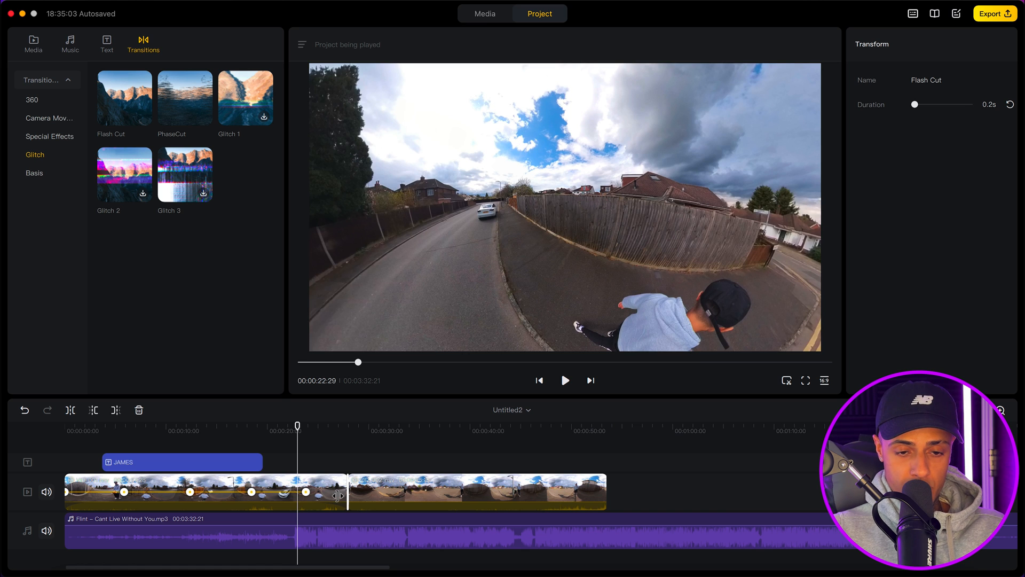
left_click_drag(338, 496, 348, 492)
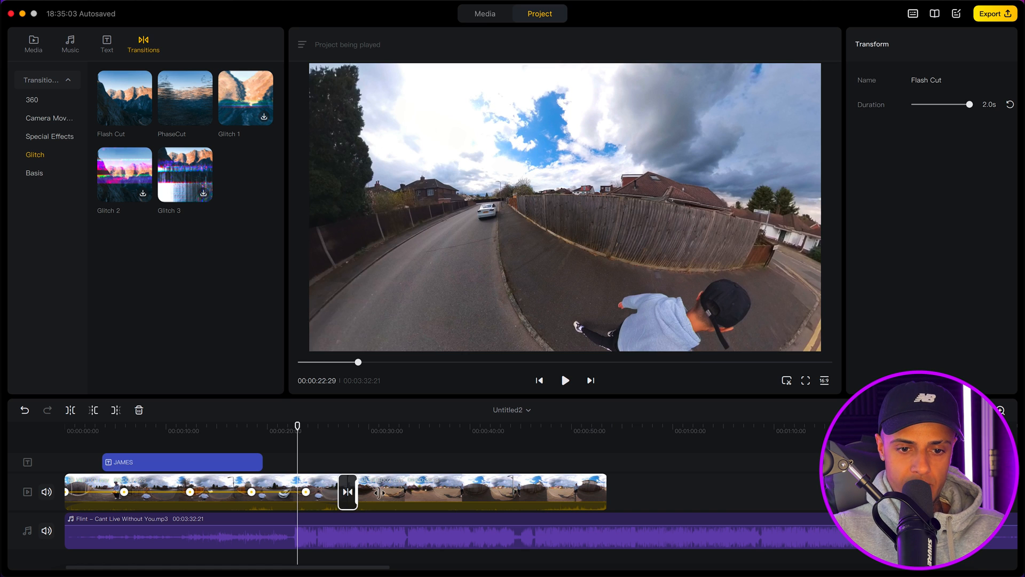
Play back the Flash Cut transition from about 00:00:25.
left_click(329, 431)
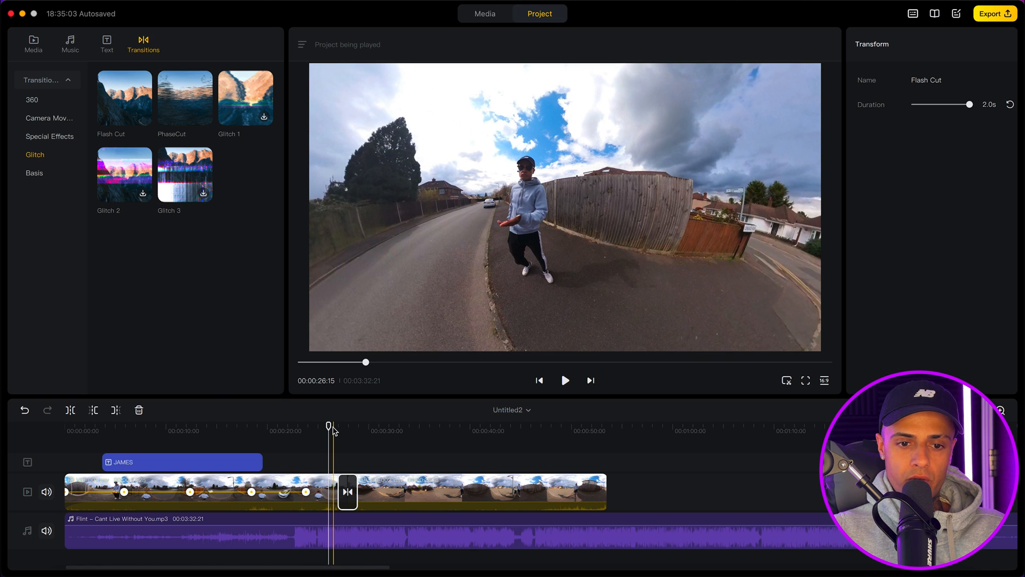
left_click(317, 427)
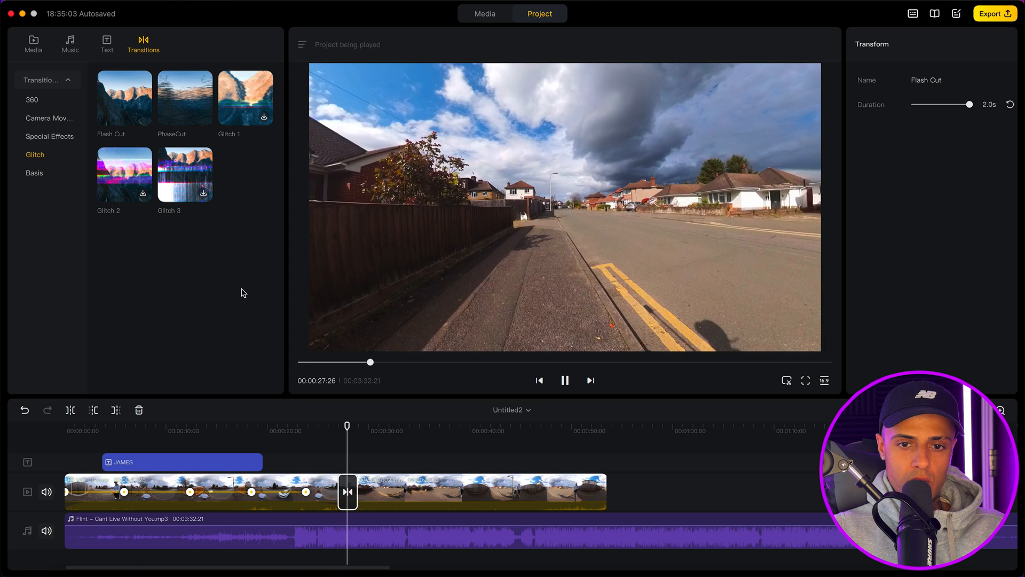
key("space")
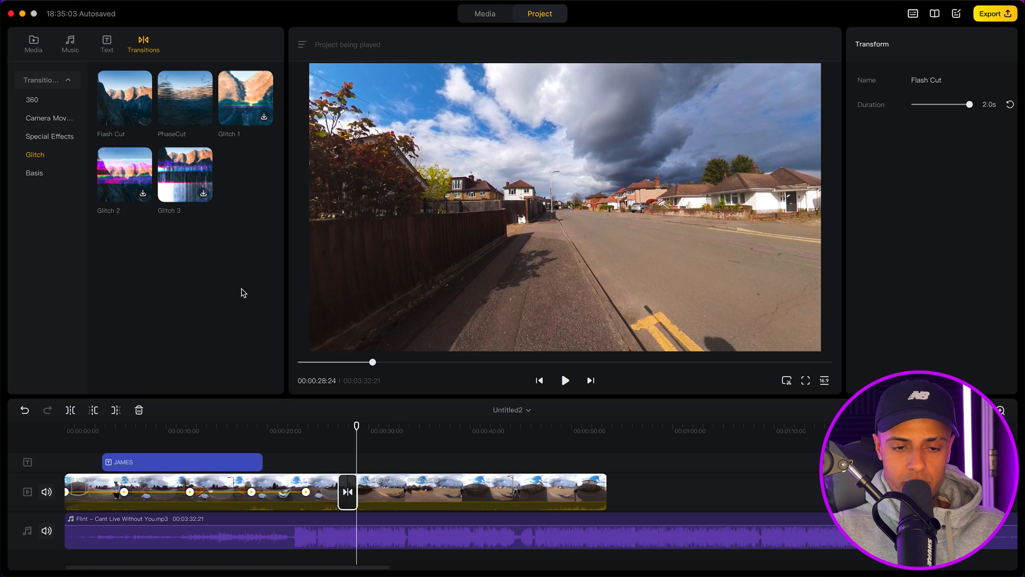
Move the playhead past the end of the second video clip to 00:00:54:08, leaving no clip selected.
left_click(383, 429)
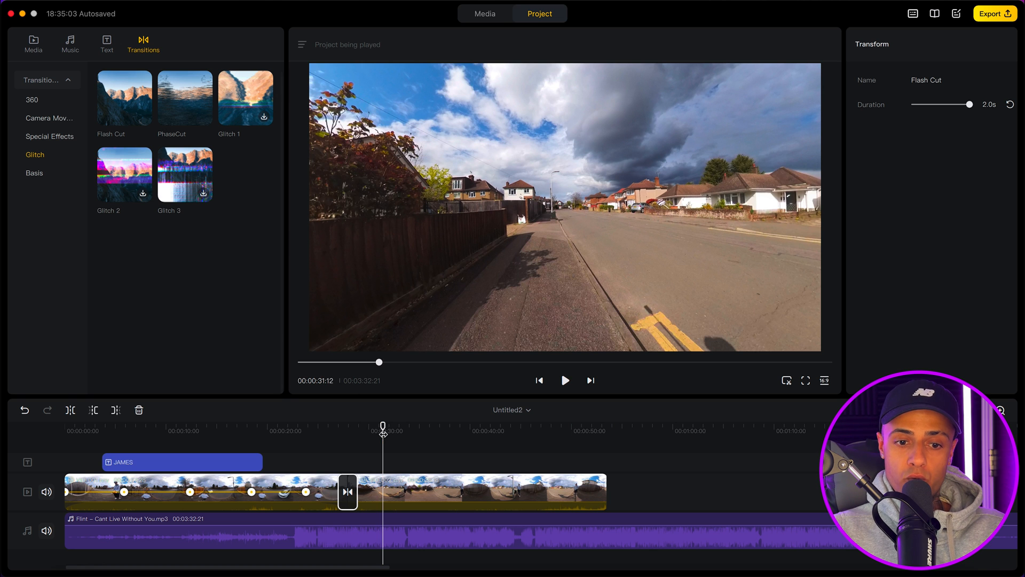
left_click(403, 477)
left_click(426, 459)
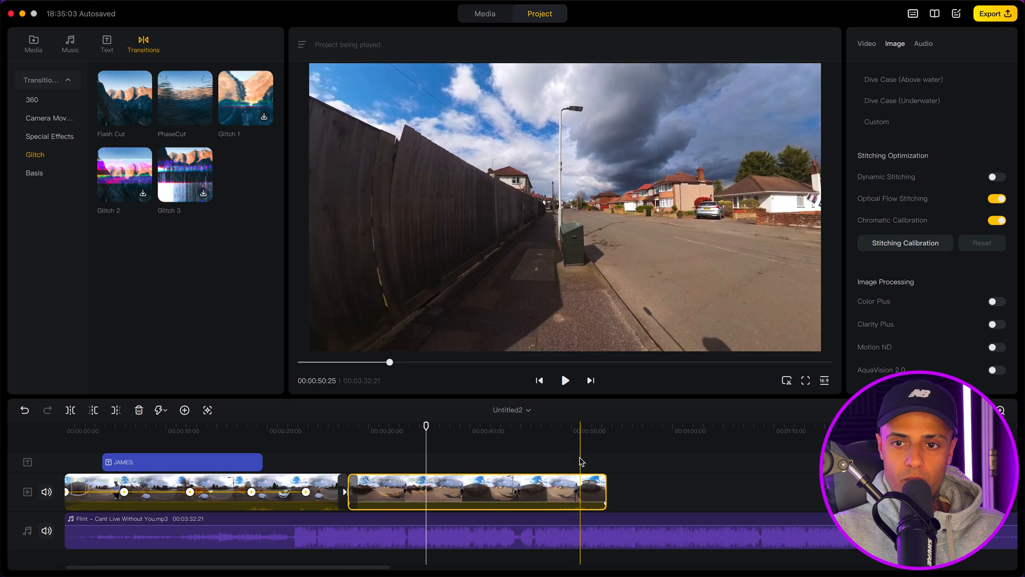
left_click(613, 443)
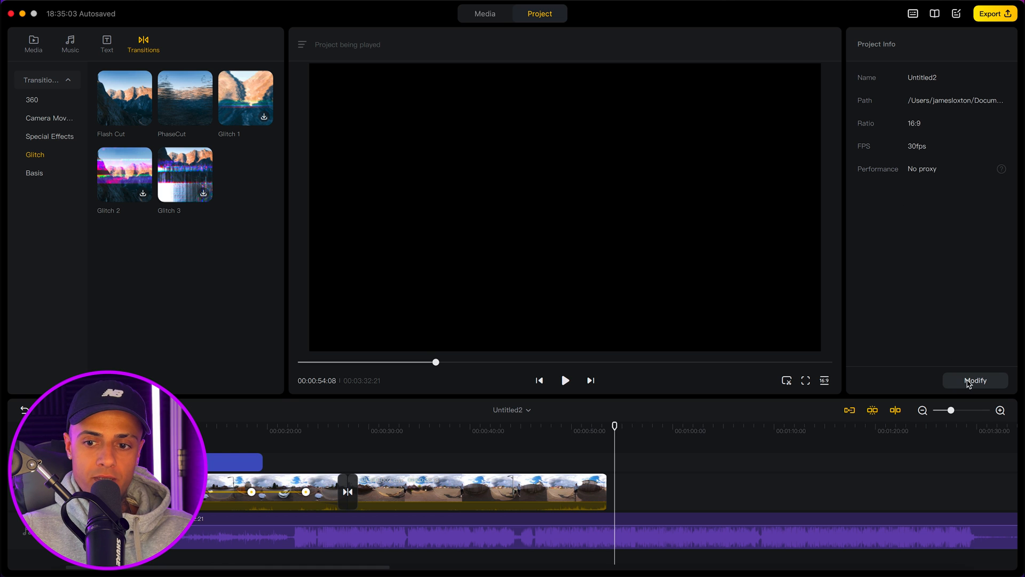
Check the proxy performance options and the storage path in the project's modification settings, and close them without changes.
left_click(993, 383)
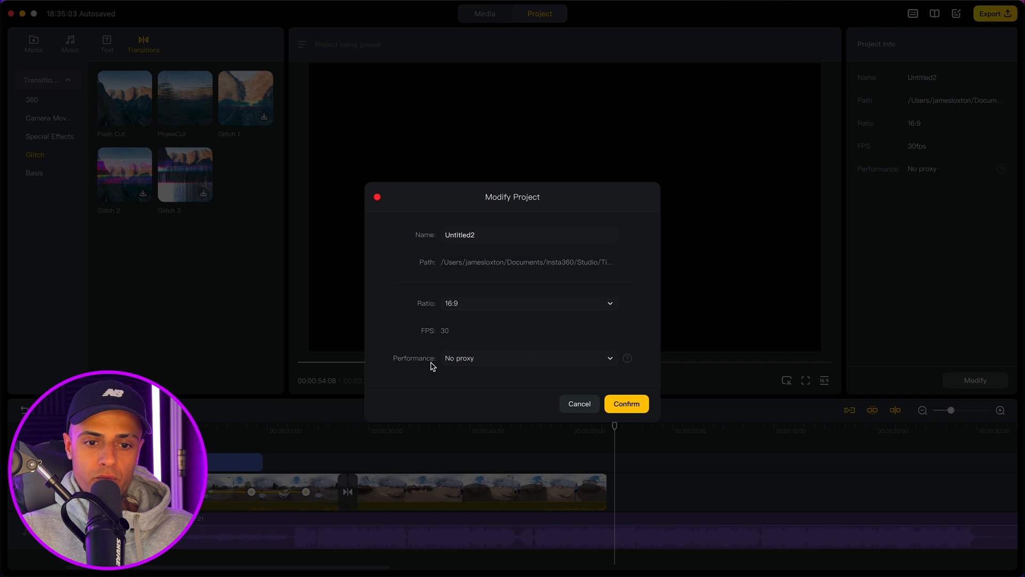
left_click(542, 365)
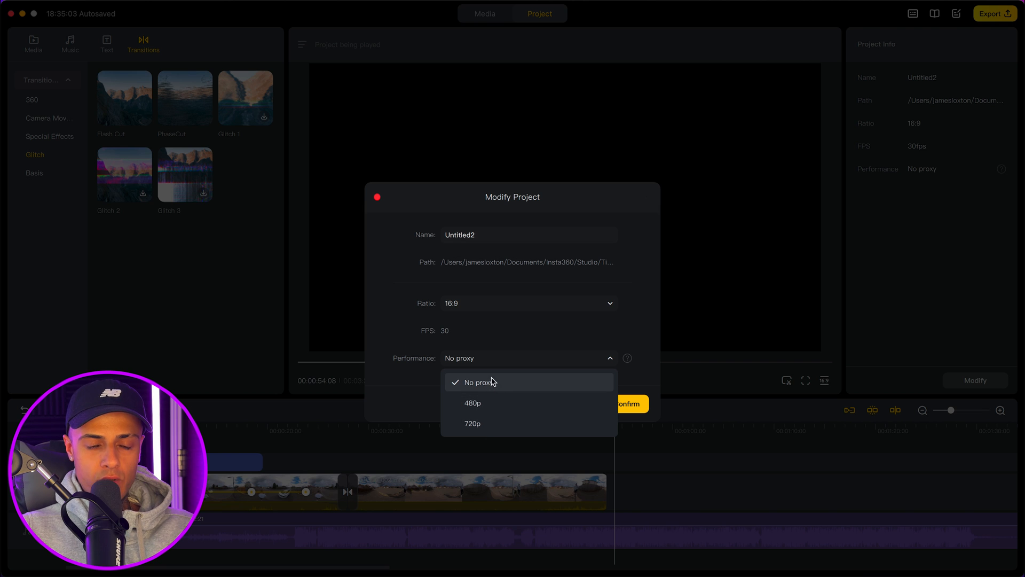
left_click(505, 336)
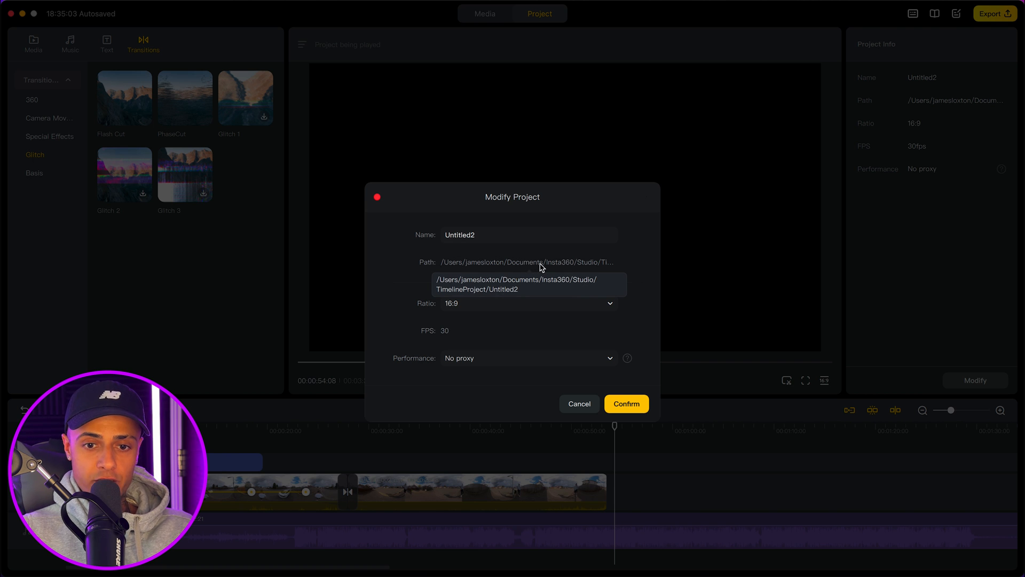
left_click(377, 198)
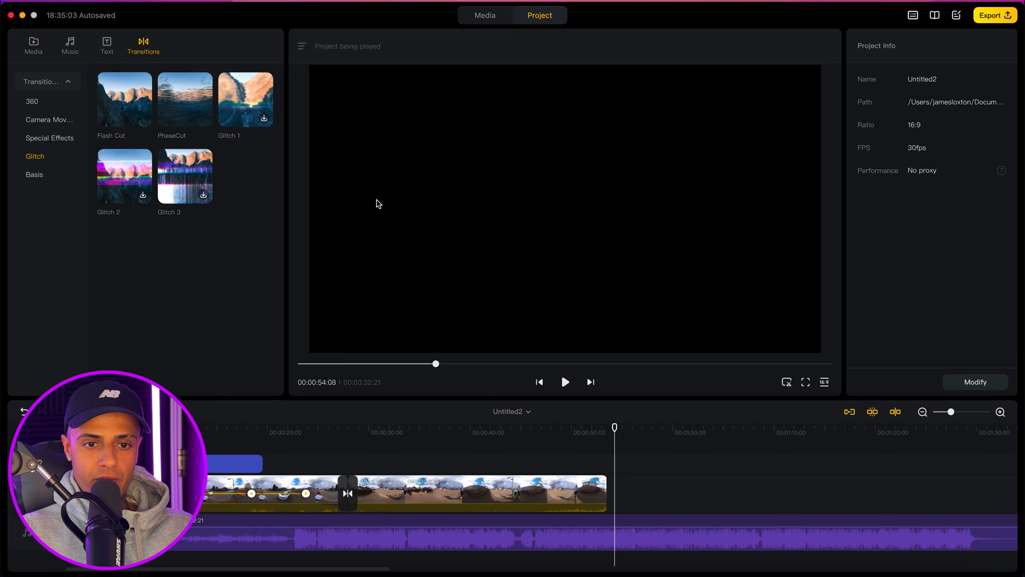
Review the project file save path in the user preferences' file path settings, and close the preferences.
left_click(63, 7)
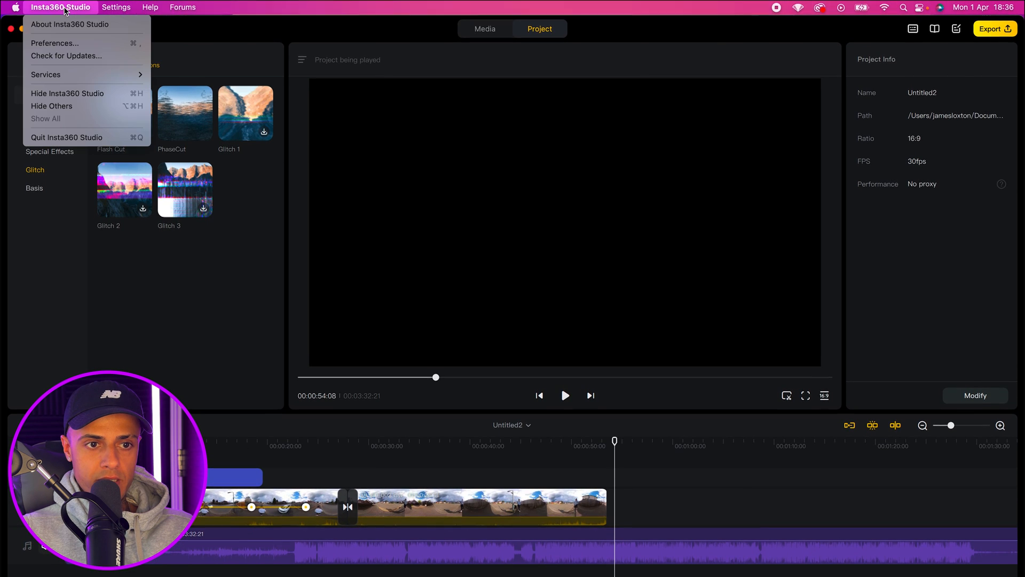
left_click(54, 42)
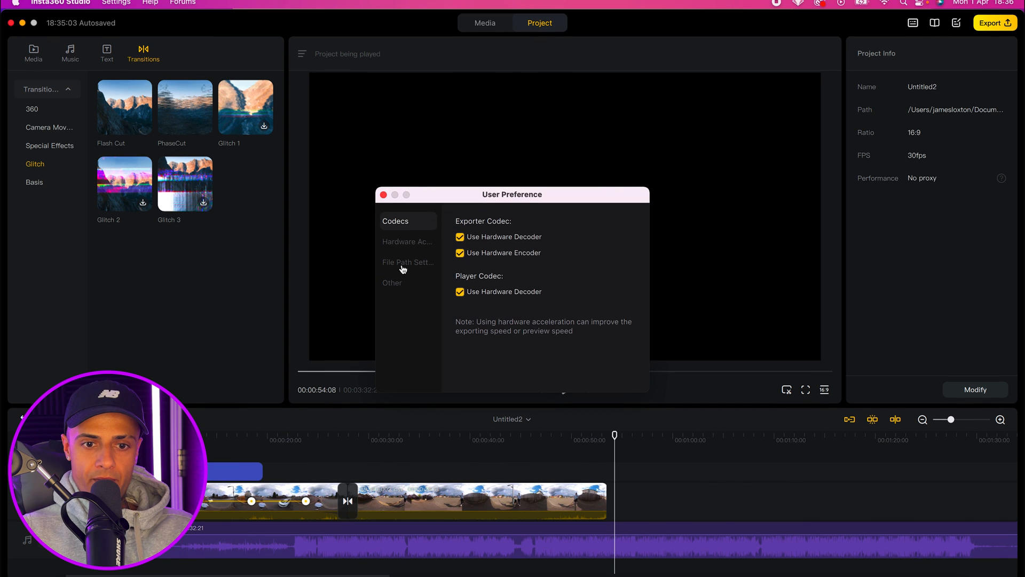
left_click(412, 260)
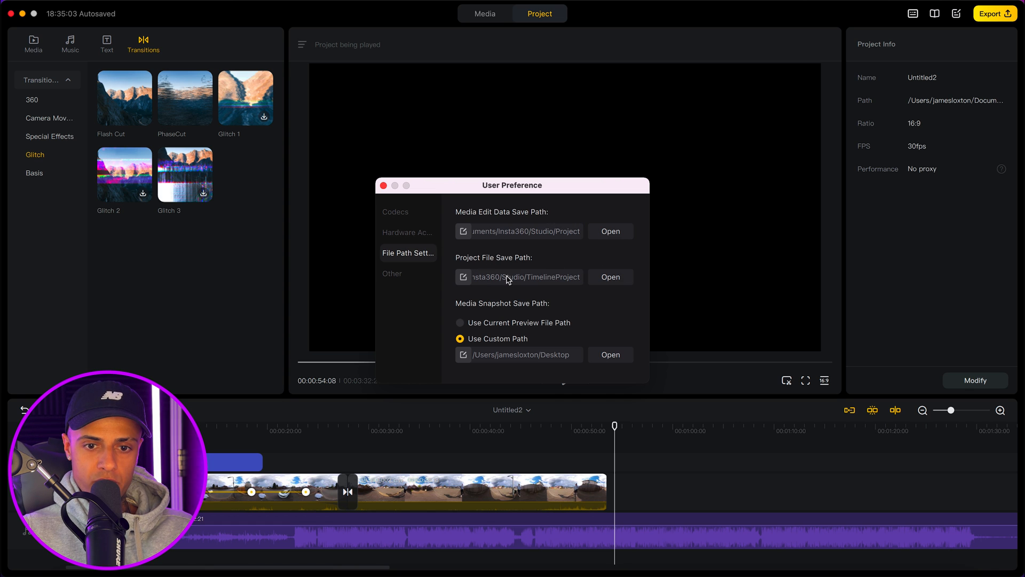
left_click(382, 186)
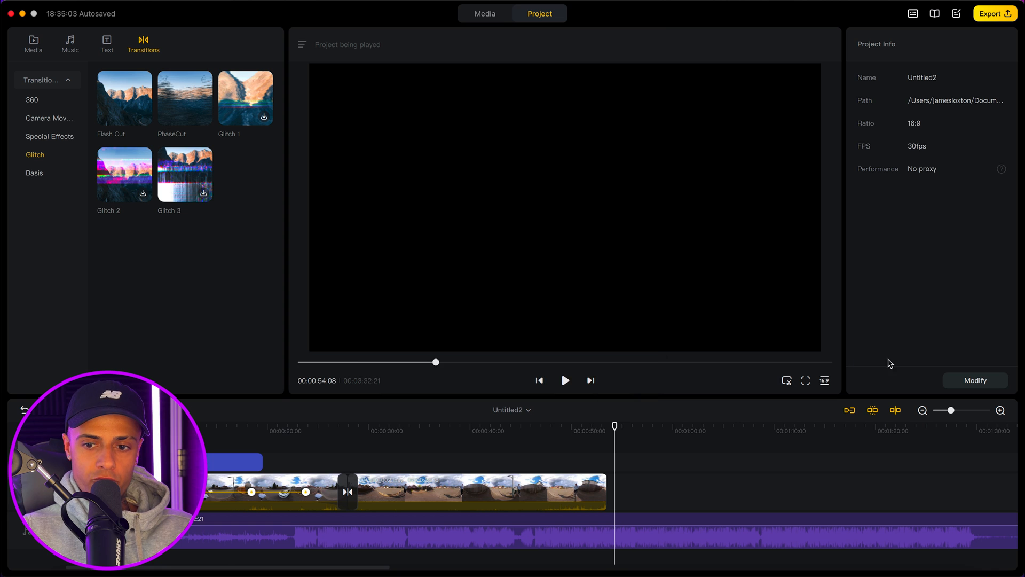
Review the aspect ratio and proxy performance choices in the project's modification settings, and close them without changes.
left_click(964, 382)
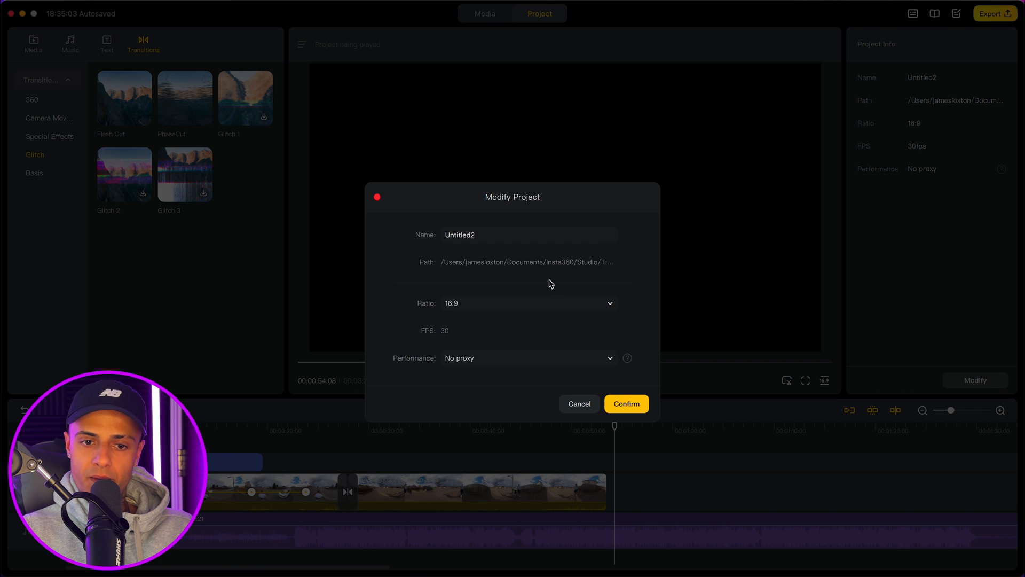
left_click(549, 302)
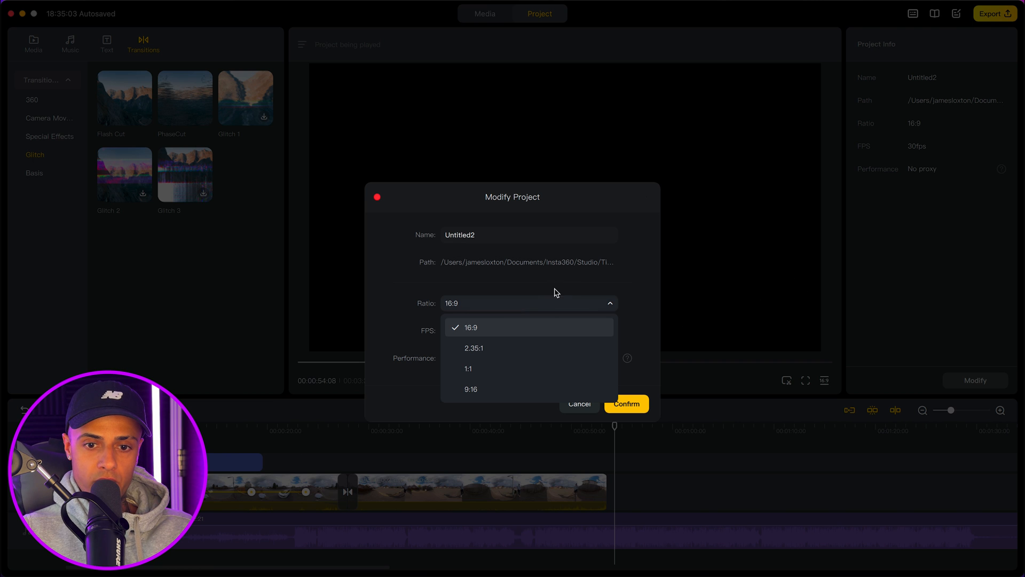
left_click(566, 288)
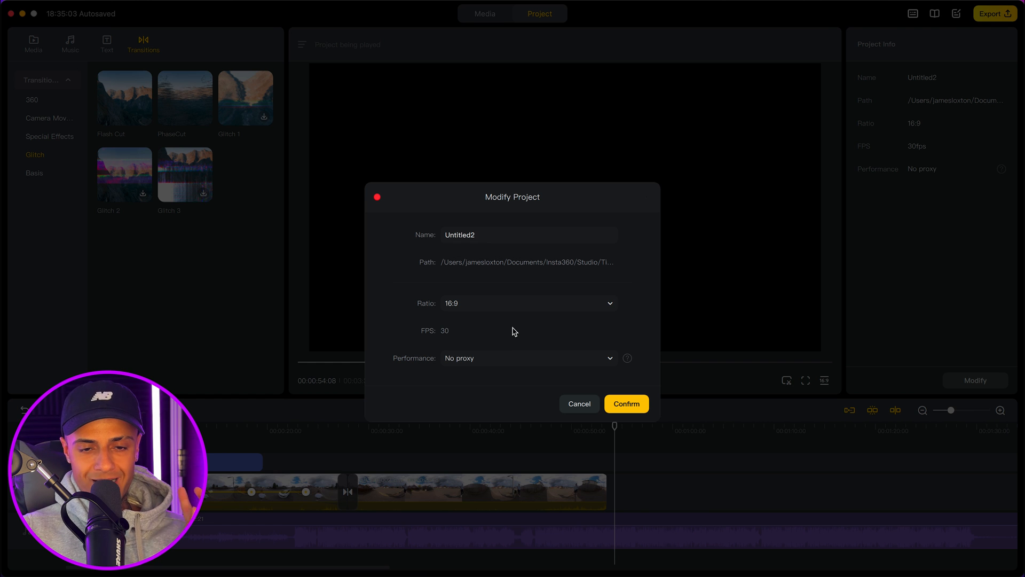
left_click(505, 365)
left_click(504, 353)
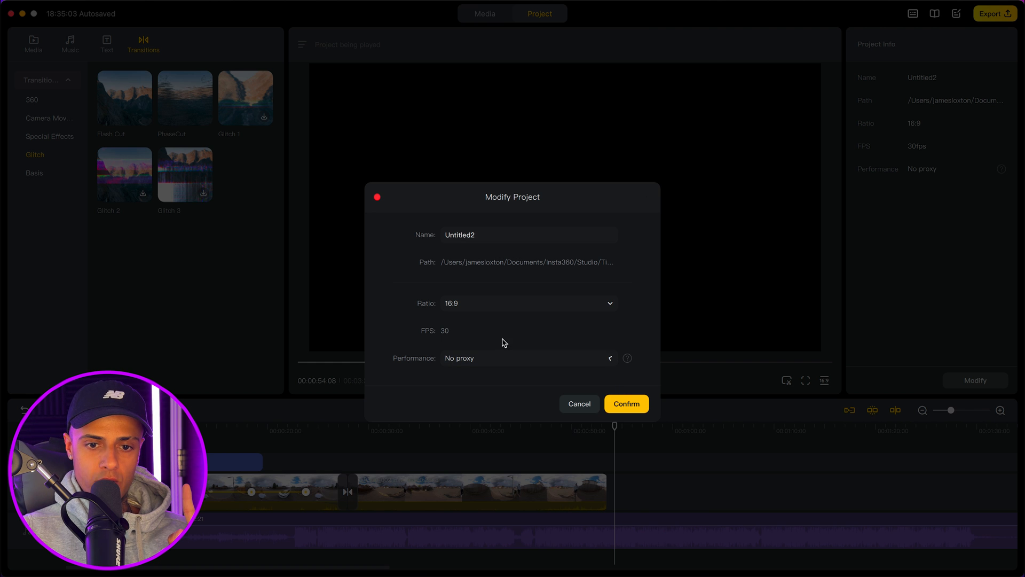
left_click(377, 198)
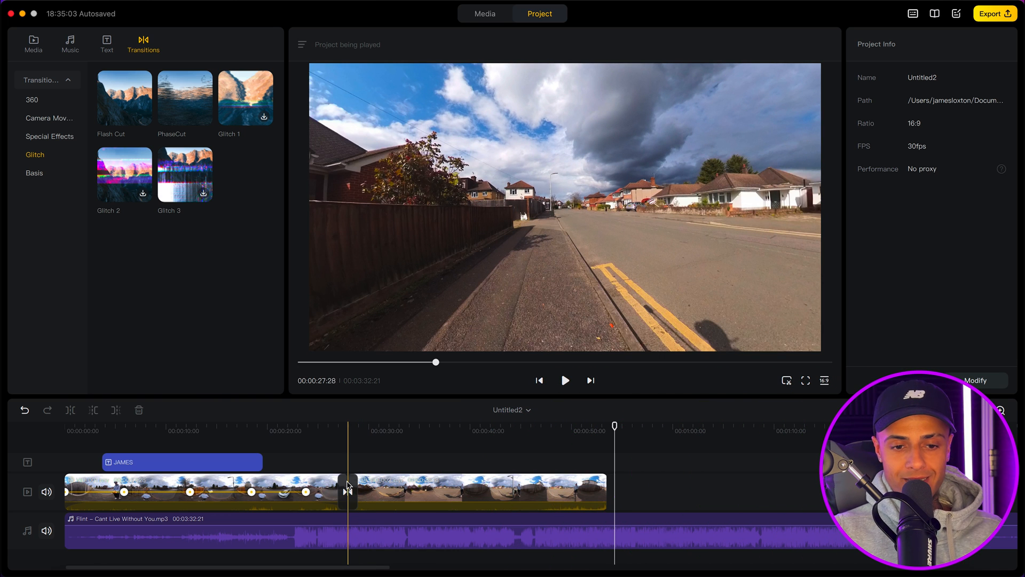
Try to apply the Black Fade transition from the Basis category to the blue text title on the timeline.
left_click(347, 484)
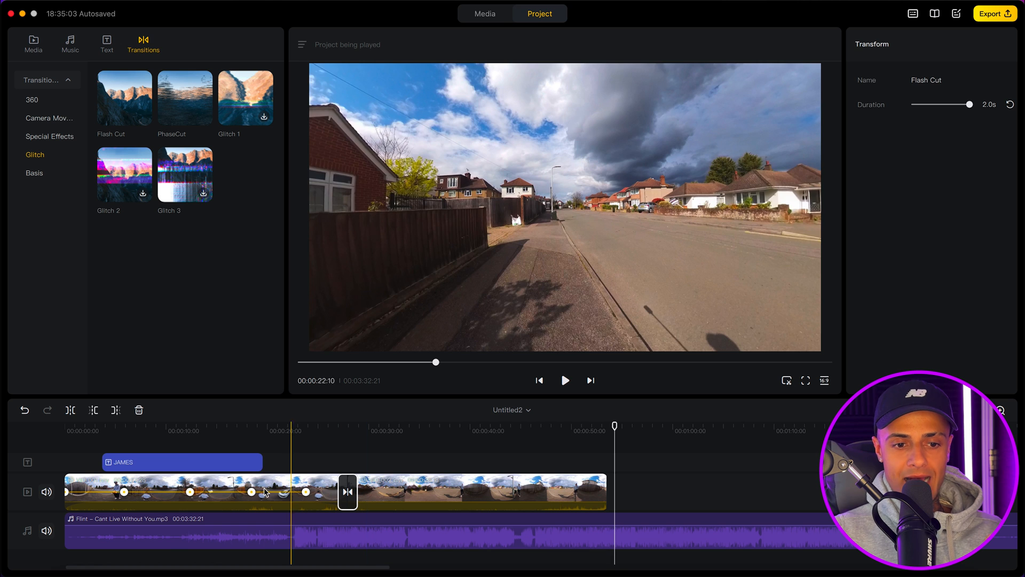
left_click(184, 462)
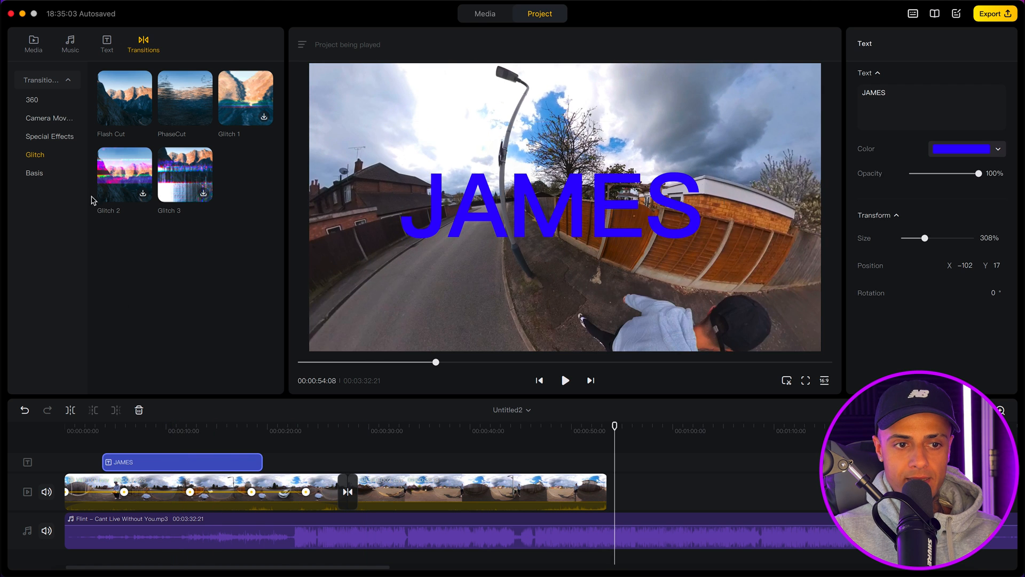
left_click(56, 172)
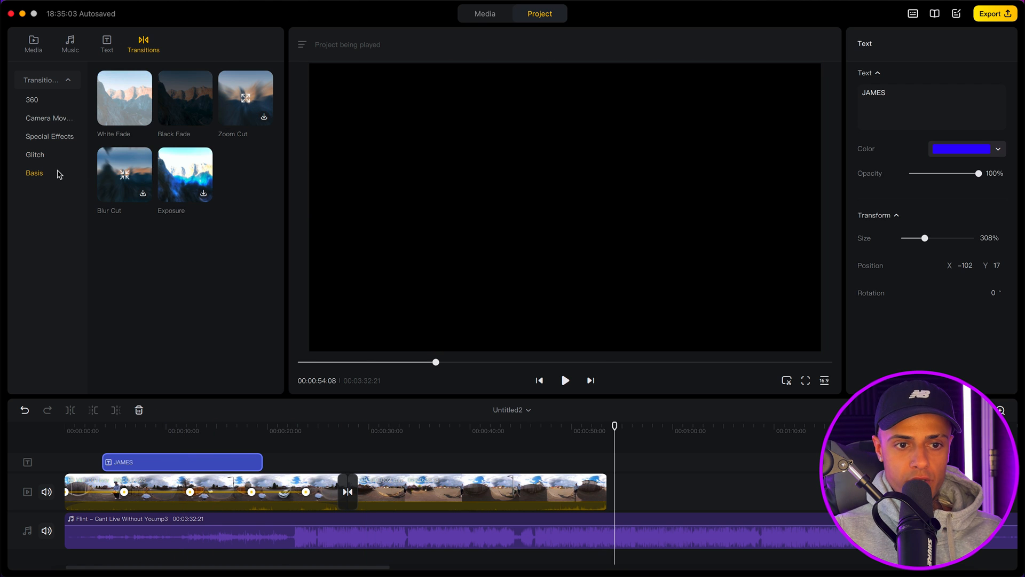
left_click(190, 103)
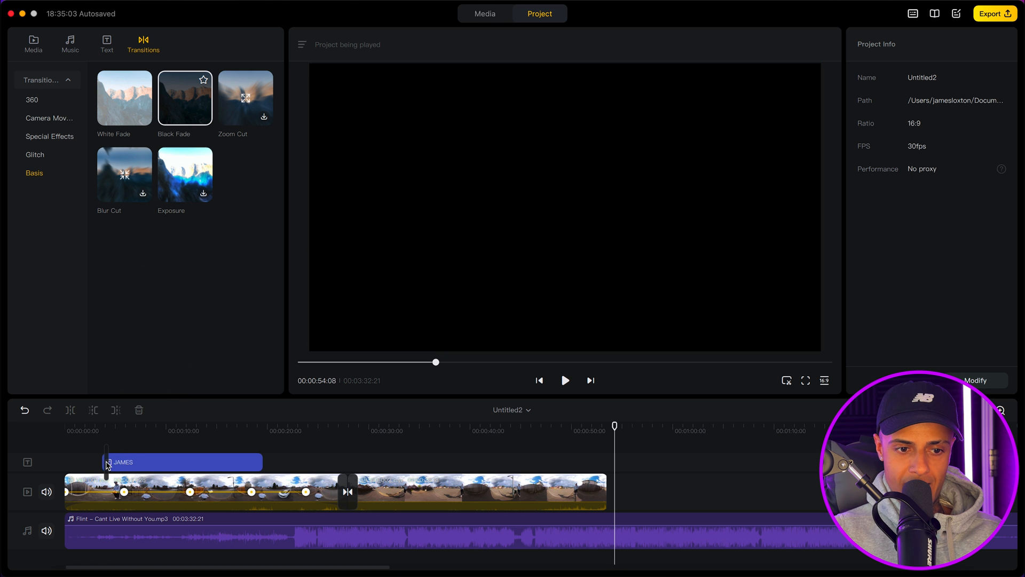
left_click_drag(107, 465, 106, 465)
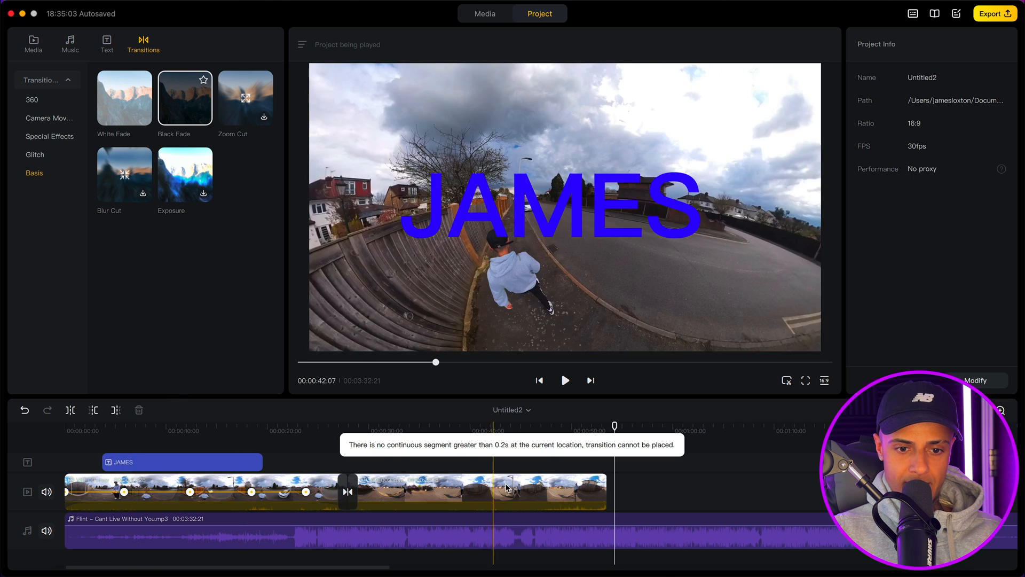
left_click_drag(184, 97, 263, 466)
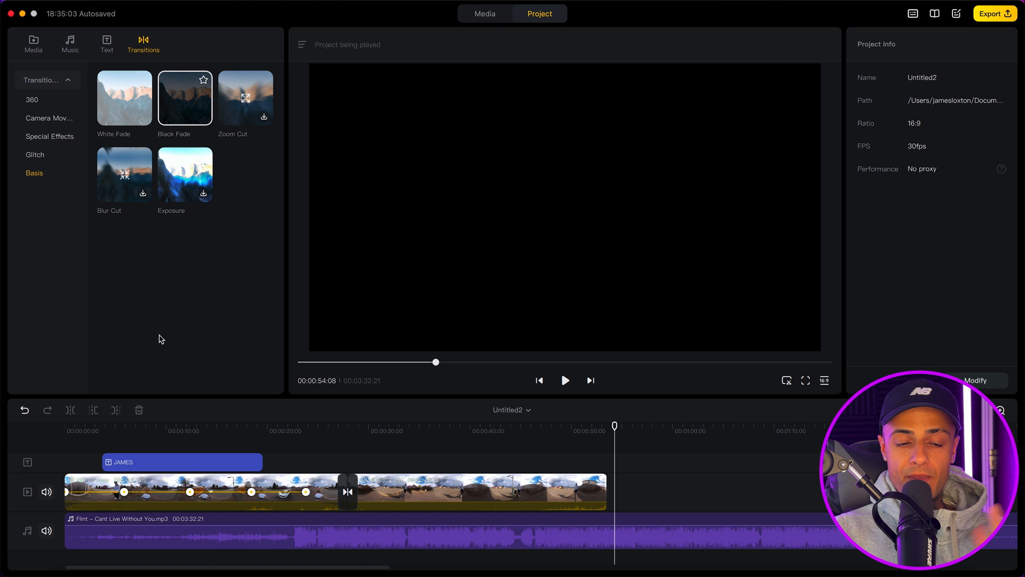
Select the second video clip and move the playhead within it to 00:00:33:21.
left_click(390, 431)
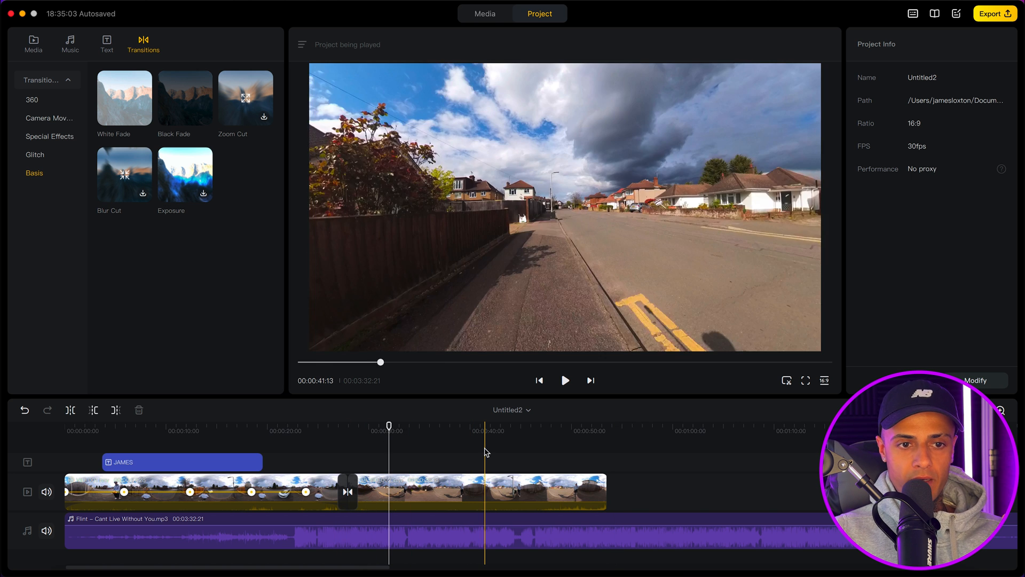
left_click(460, 480)
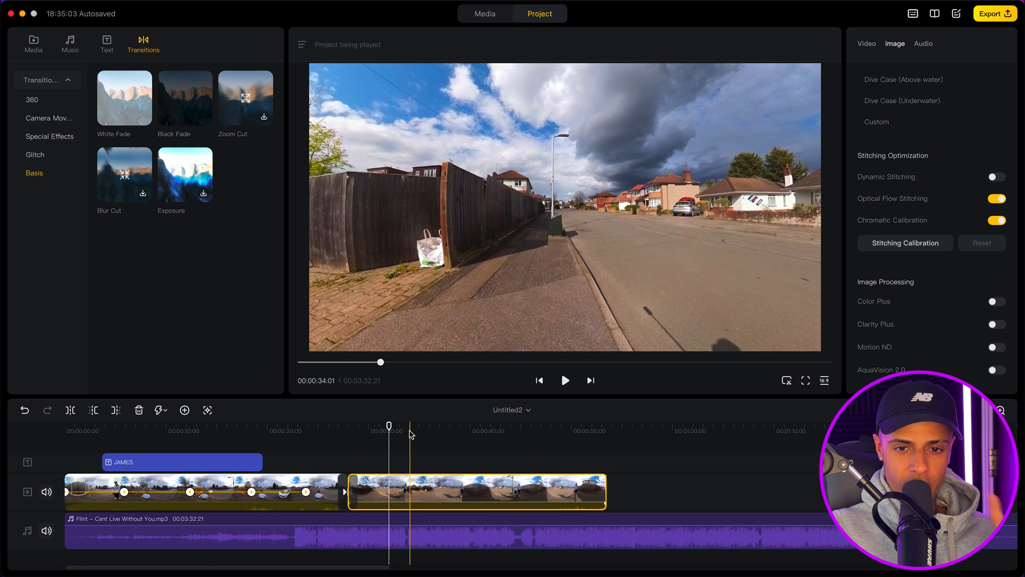
left_click(406, 428)
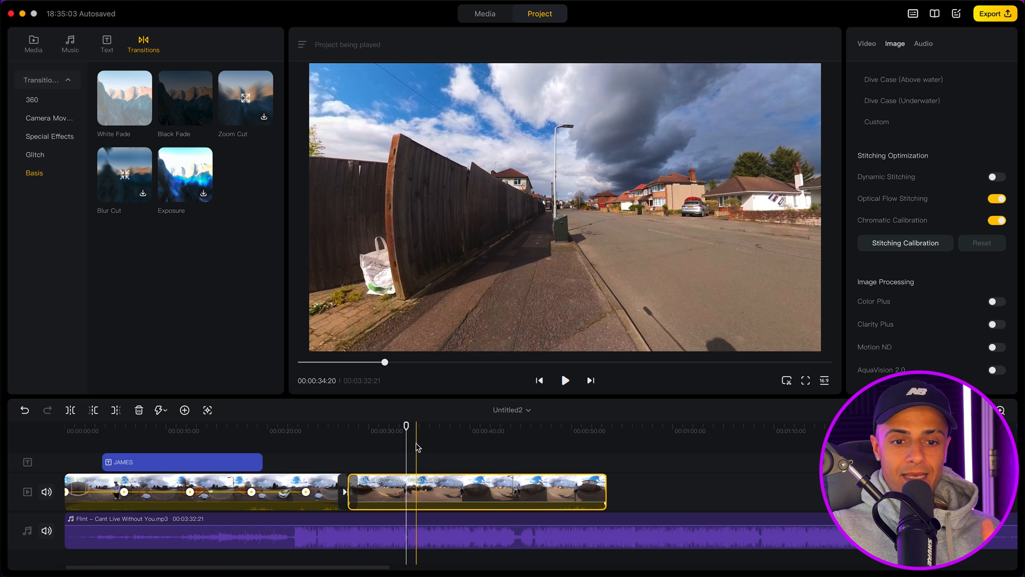
Preview the VID_003.insv and VID_004.insv project clips and add VID_004.insv after the second clip on the video track.
left_click(34, 43)
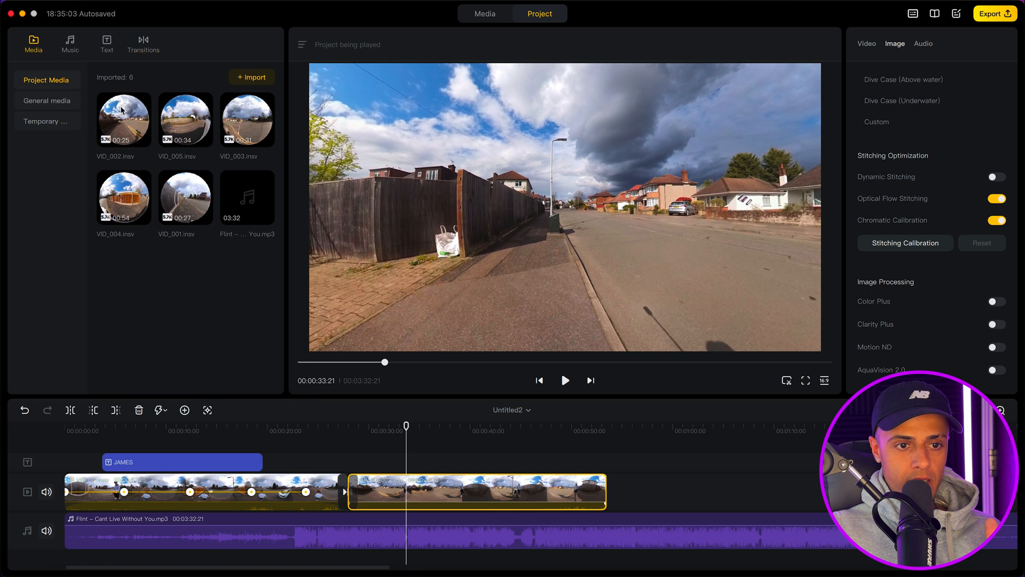
left_click(256, 121)
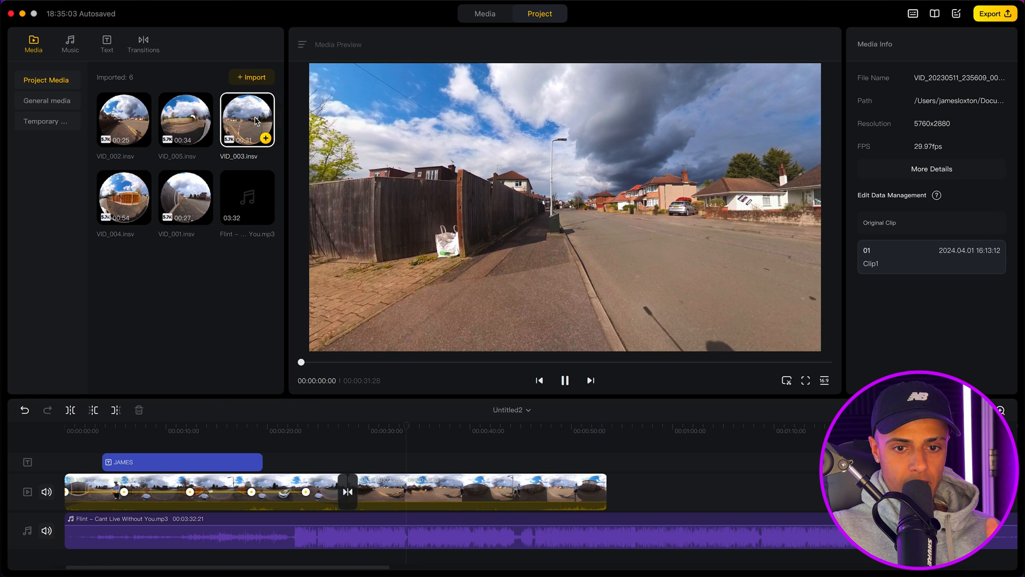
left_click(142, 193)
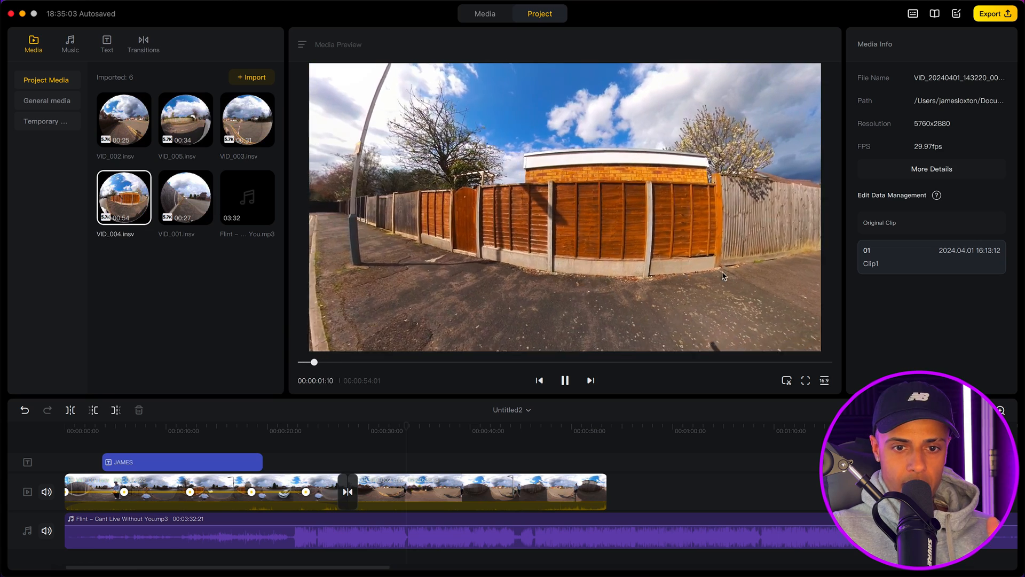
key("space")
mouse_move(124, 195)
left_click_drag(123, 193, 617, 478)
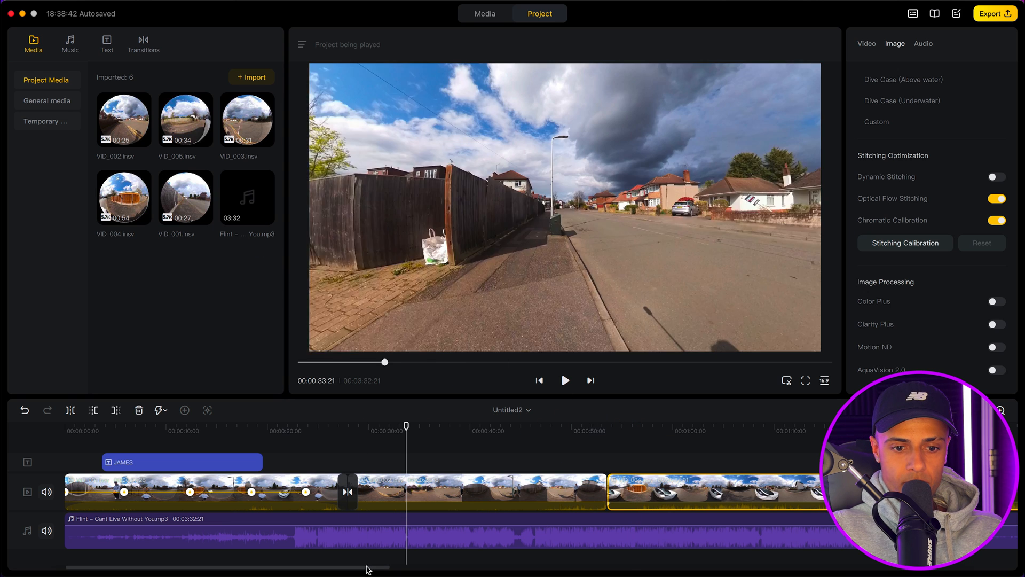
At 00:00:54:12, near the start of the third clip, reframe the view onto the white car's side and driver and add a keyframe.
scroll(397, 566, "right", 5)
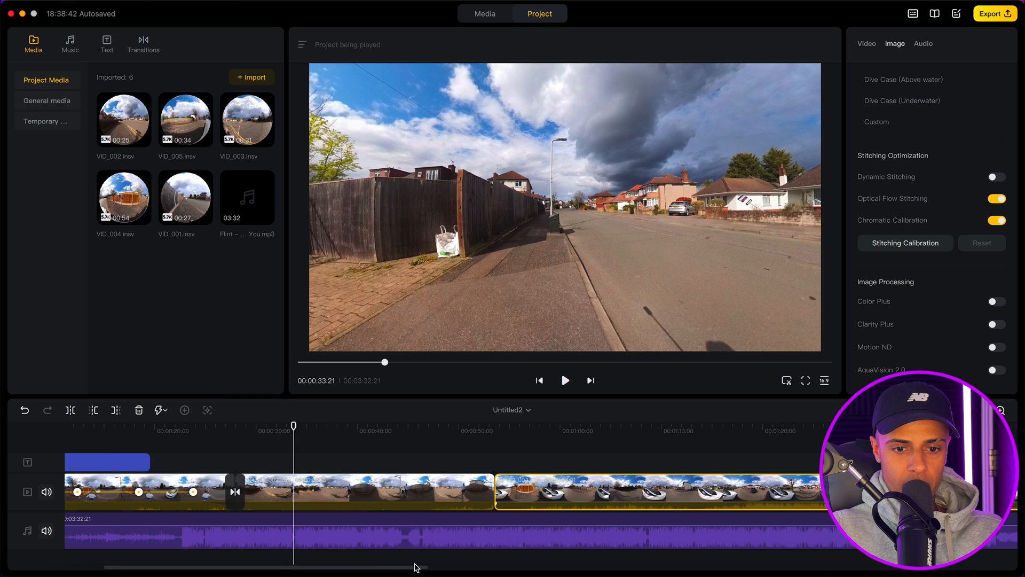
scroll(448, 567, "right", 1)
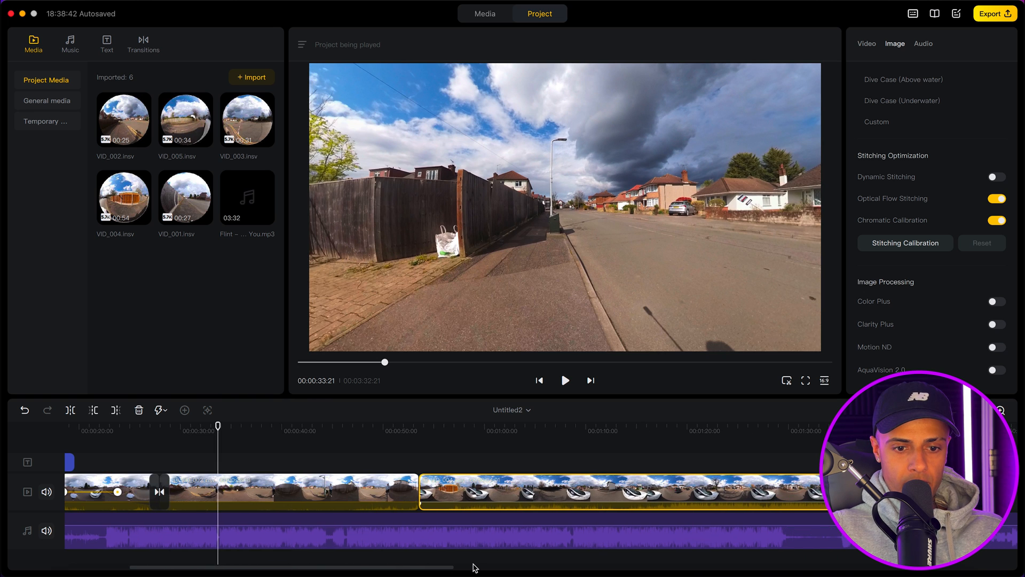
scroll(475, 567, "right", 4)
left_click(303, 444)
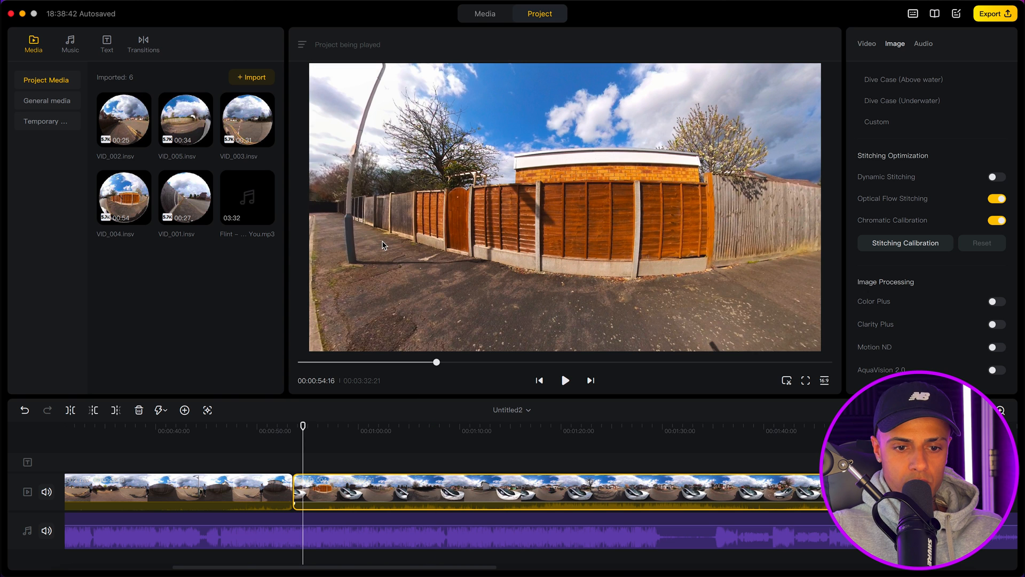
left_click(303, 362)
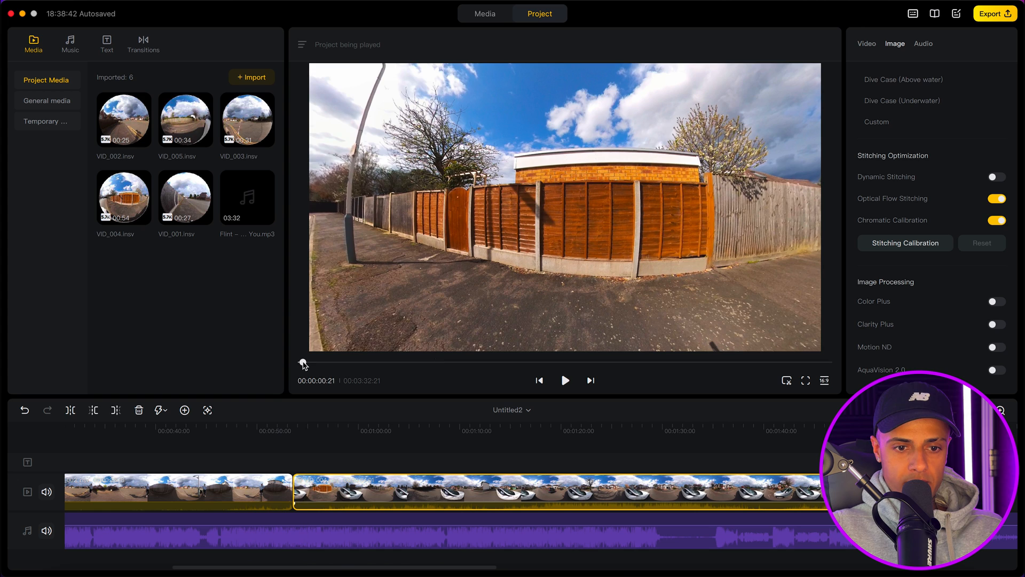
left_click(302, 447)
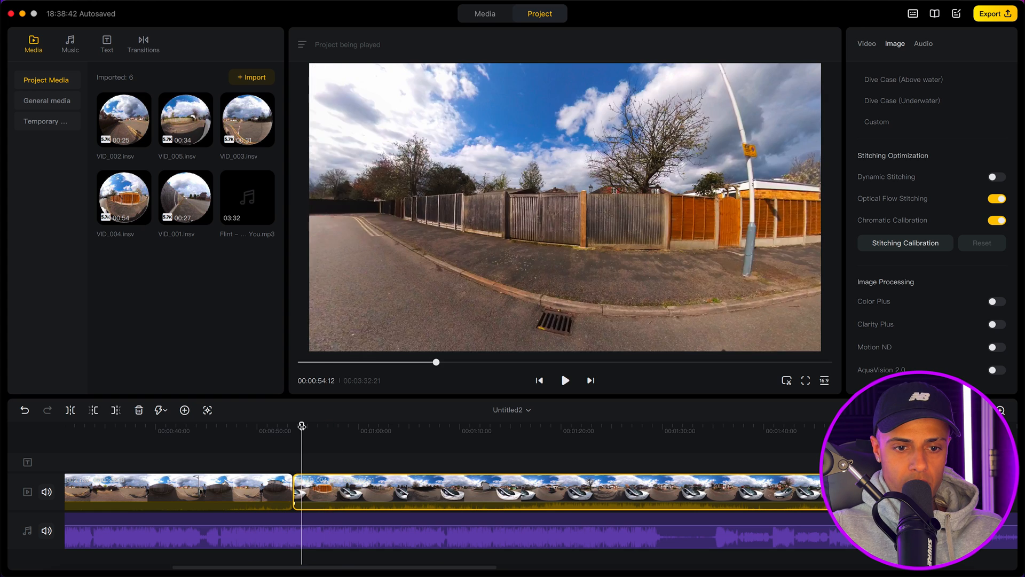
left_click_drag(412, 226, 614, 255)
left_click_drag(417, 273, 676, 218)
mouse_move(456, 237)
left_mouse_down()
mouse_move(534, 177)
mouse_move(471, 244)
left_mouse_up()
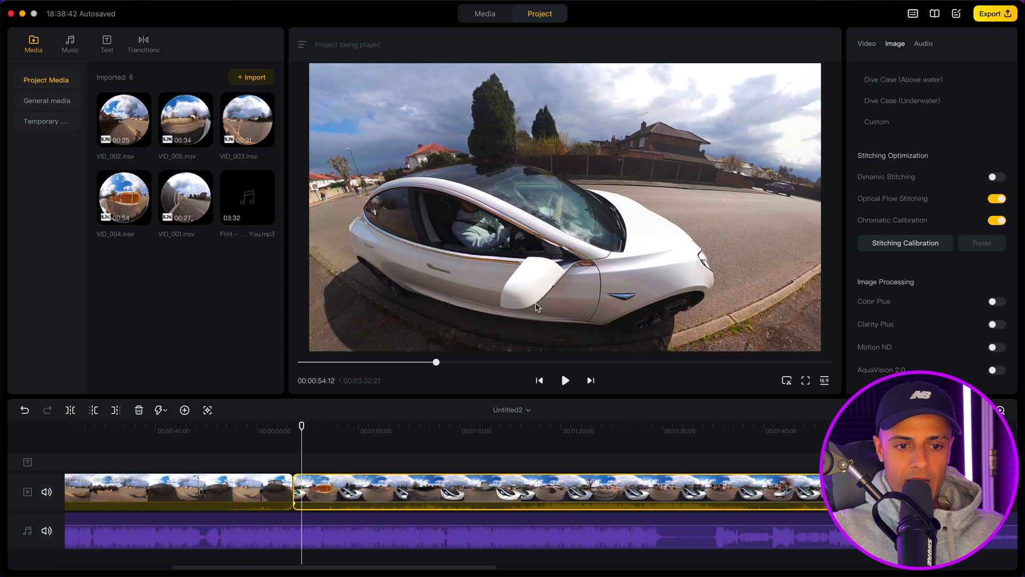
left_click(185, 410)
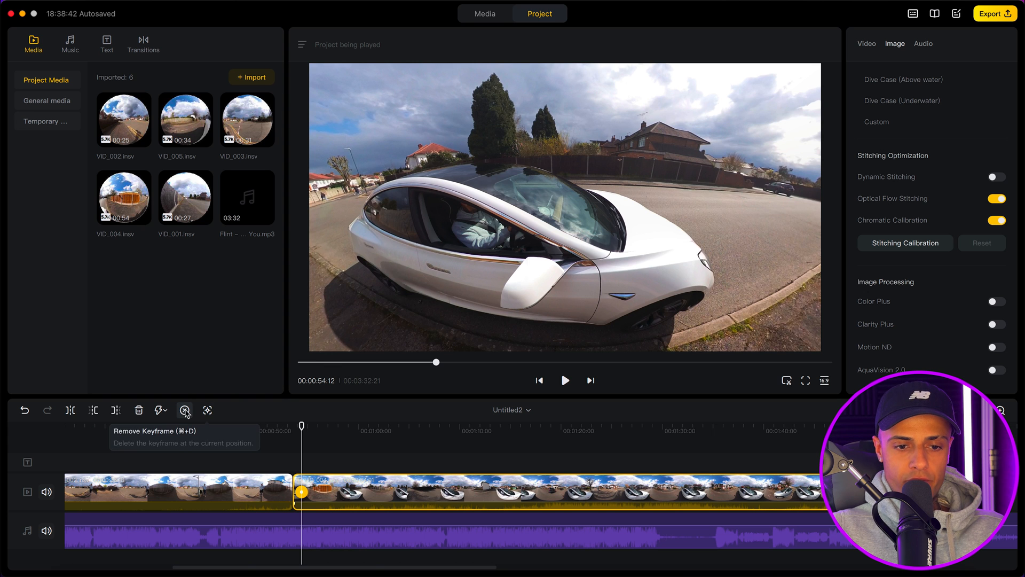
left_click(306, 498)
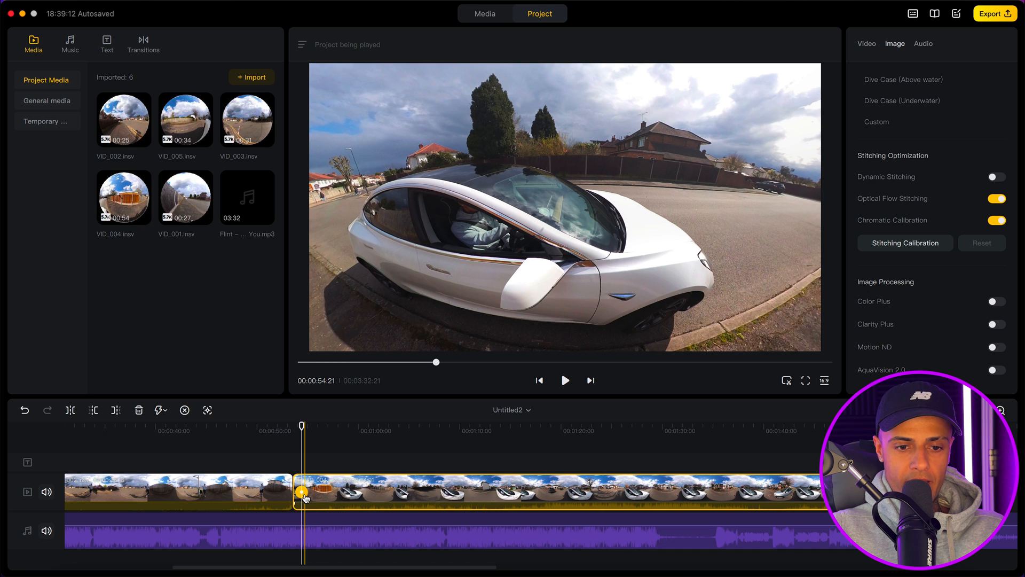
At 00:01:02:21, reframe the third clip onto the road ahead with the car's bonnet in view and add a keyframe.
left_click(336, 426)
left_click(365, 428)
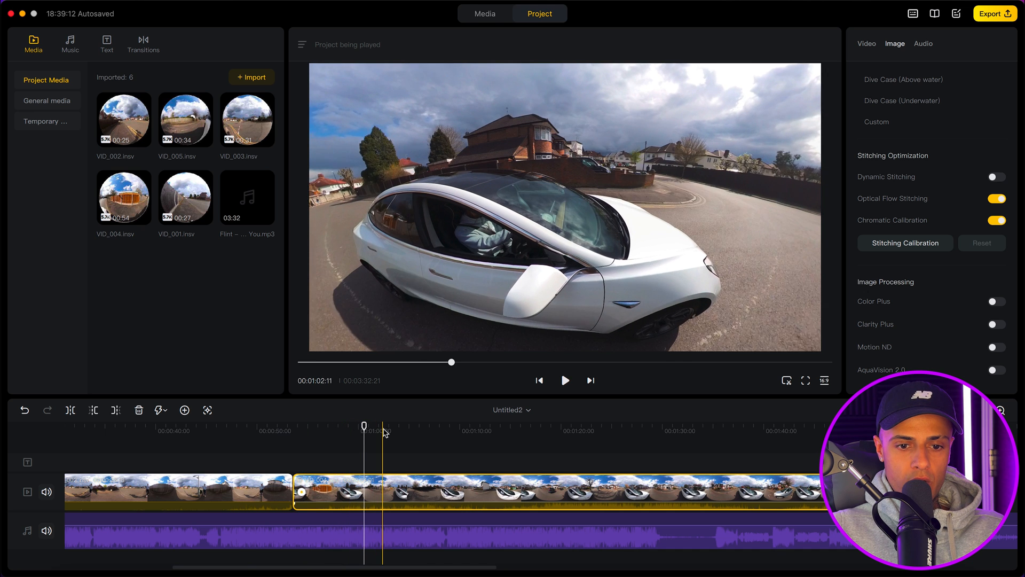
left_click(385, 429)
left_click_drag(730, 244, 436, 259)
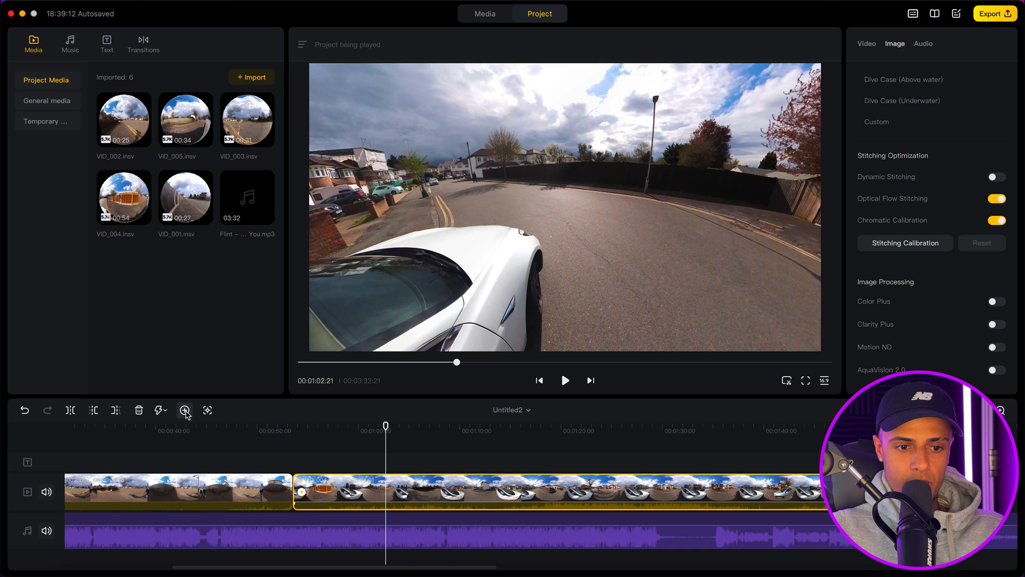
Play back the third clip's keyframed camera move from 00:00:54:02 and mute the video track's audio.
left_click(298, 427)
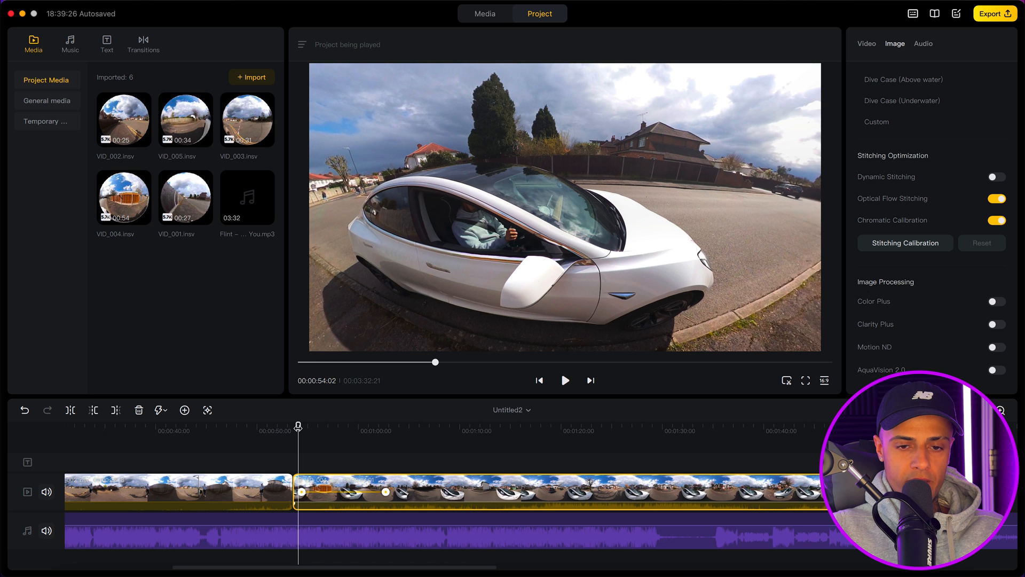
key("space")
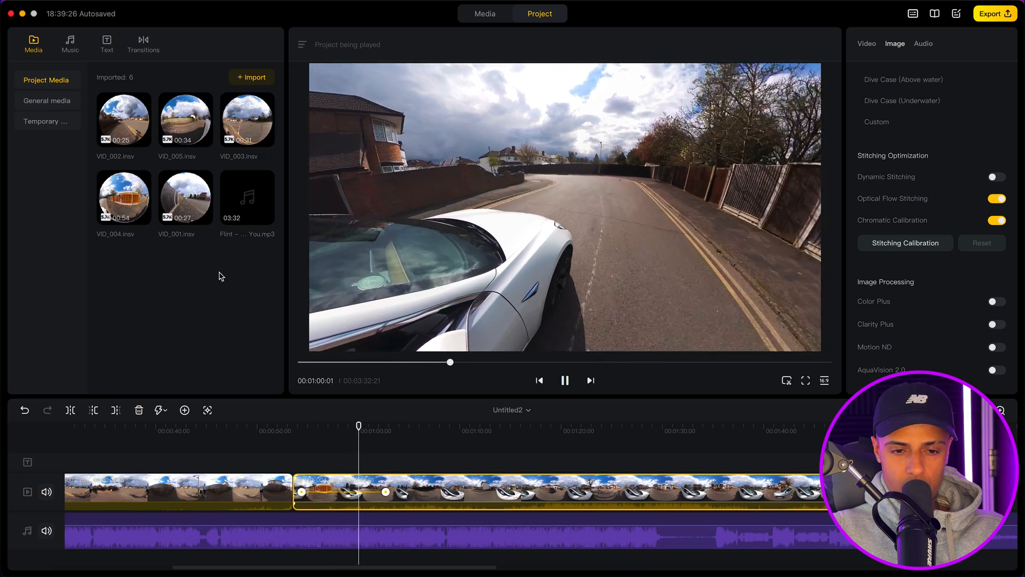
key("space")
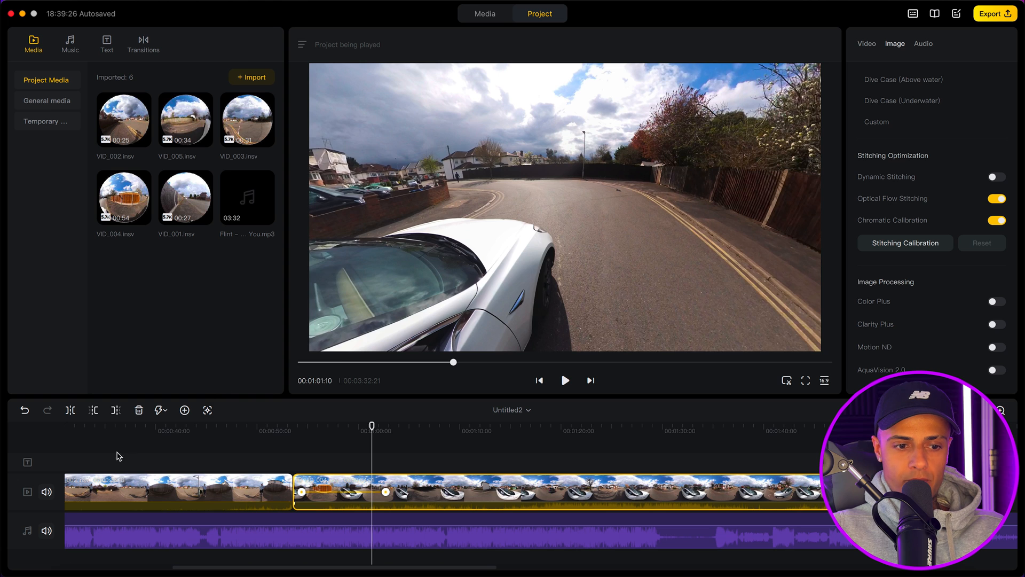
left_click(49, 492)
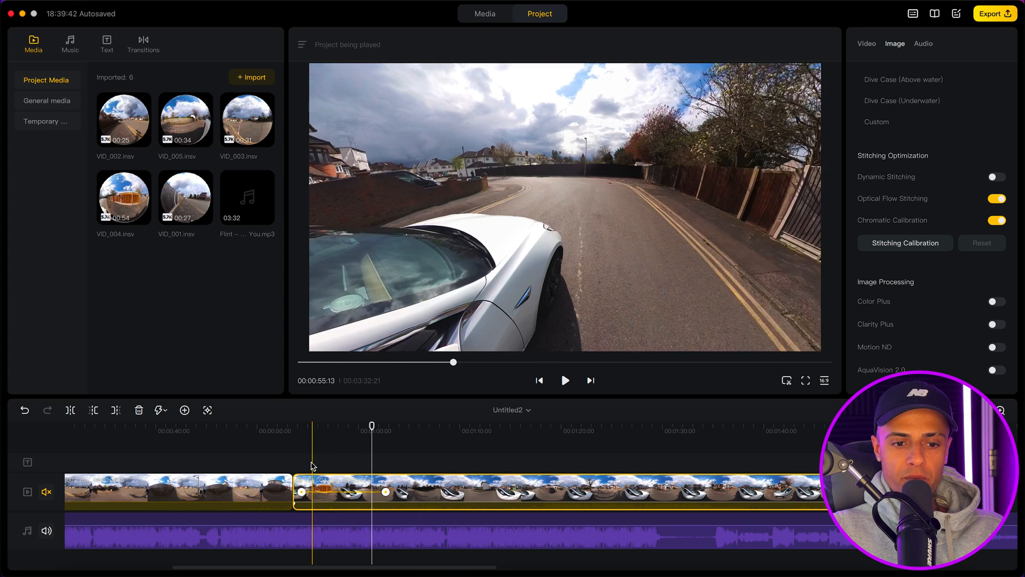
At 00:01:09:19, reframe the third clip along the car's driver side to pan −55.1° and tilt −24.6°, and add a keyframe.
left_click(306, 426)
left_click_drag(306, 425, 456, 438)
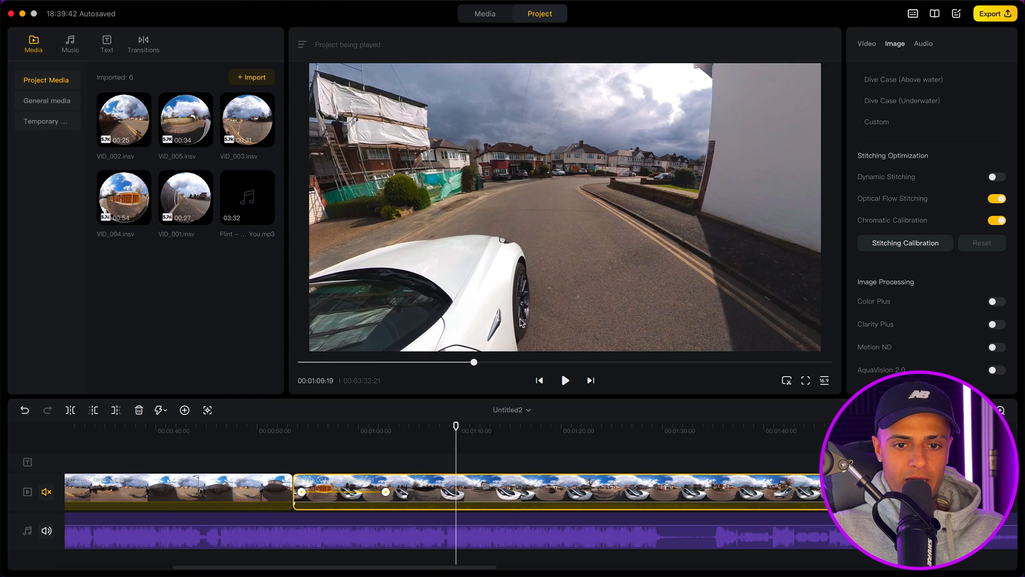
left_click_drag(716, 253, 477, 222)
left_click_drag(736, 224, 549, 231)
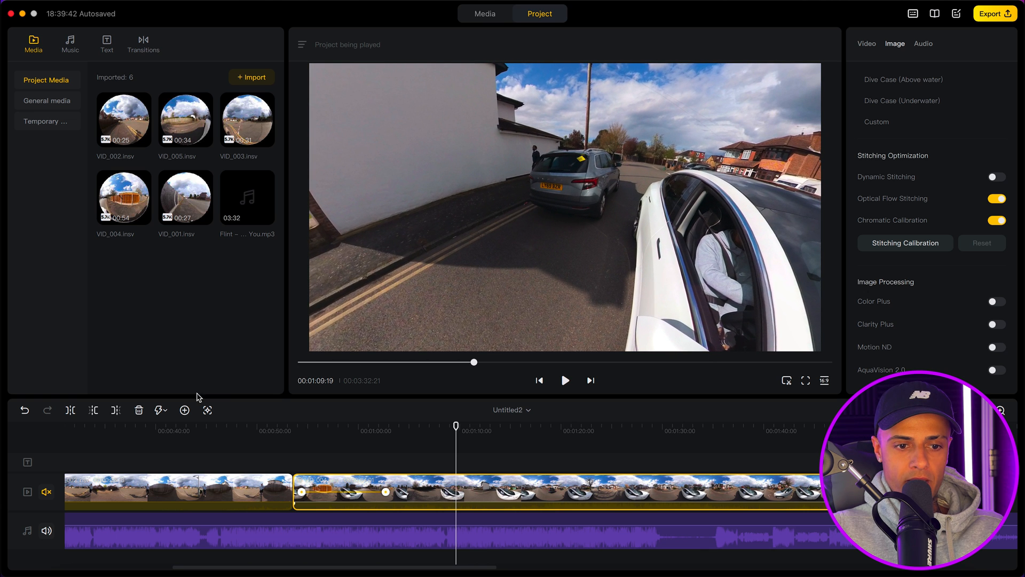
left_click(186, 410)
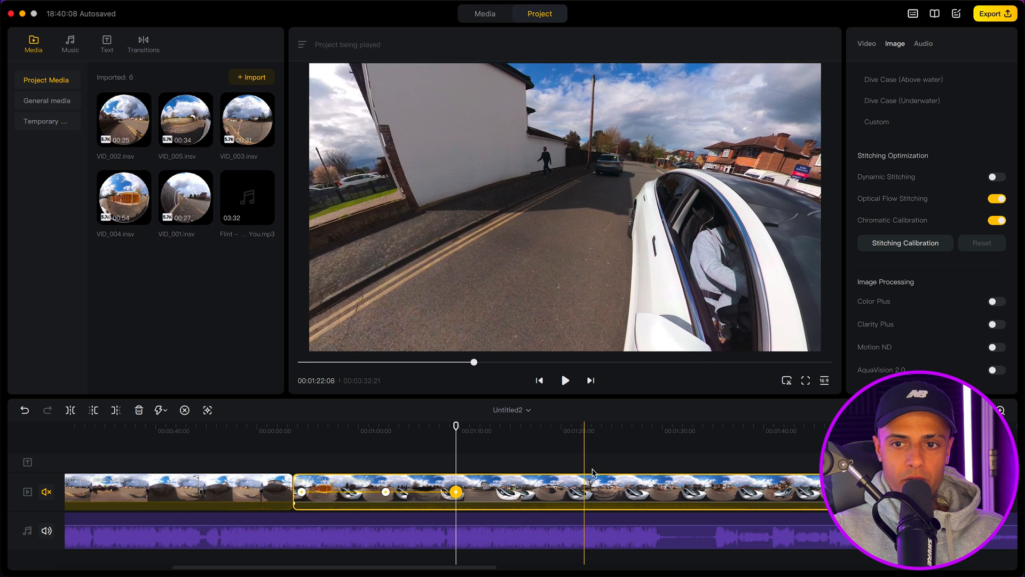
Place the playhead at 00:01:06:04 between the third clip's last two keyframes and choose the straight-line keyframe transition in its reframe settings.
left_click(867, 44)
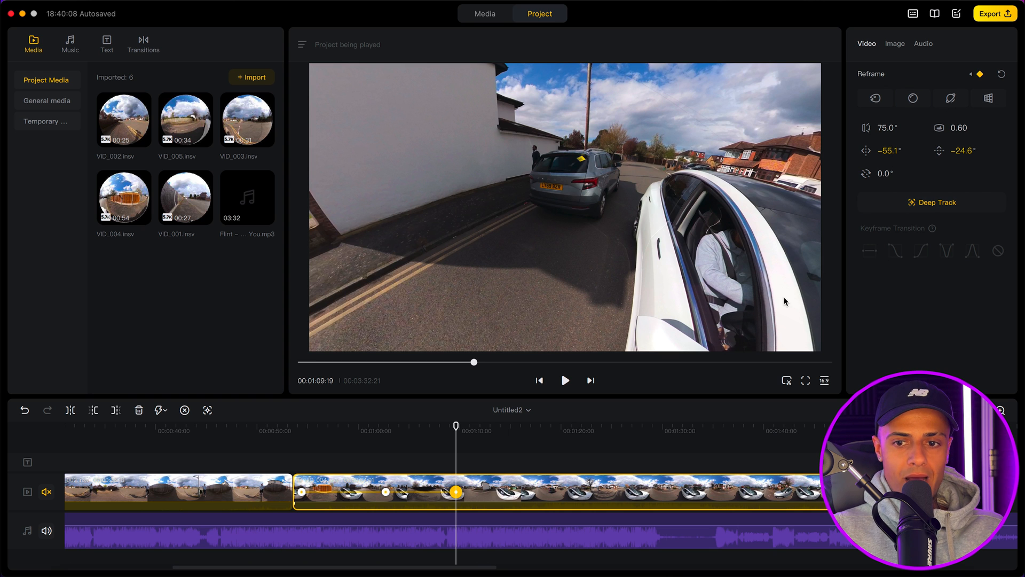
left_click(418, 434)
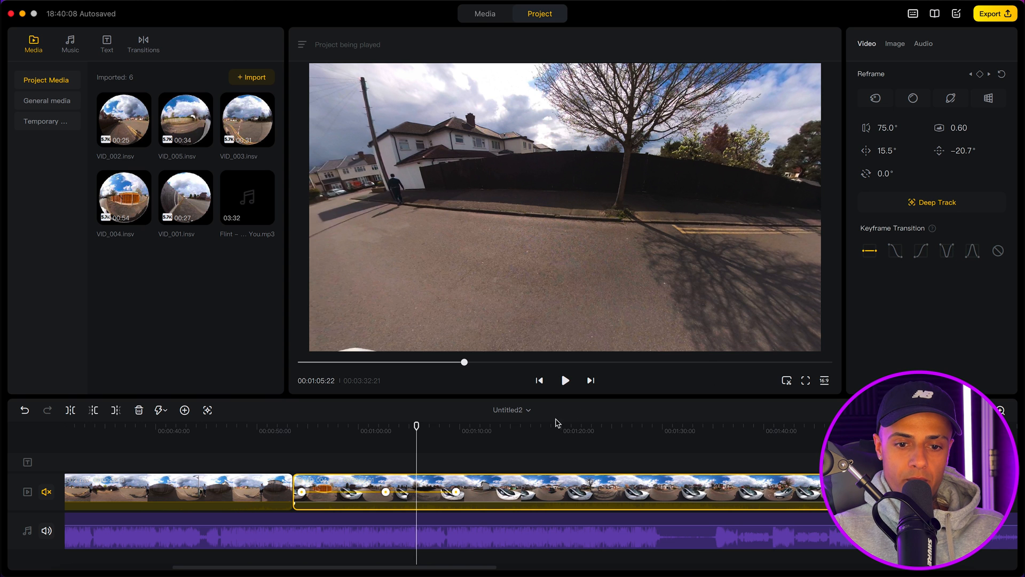
left_click(486, 435)
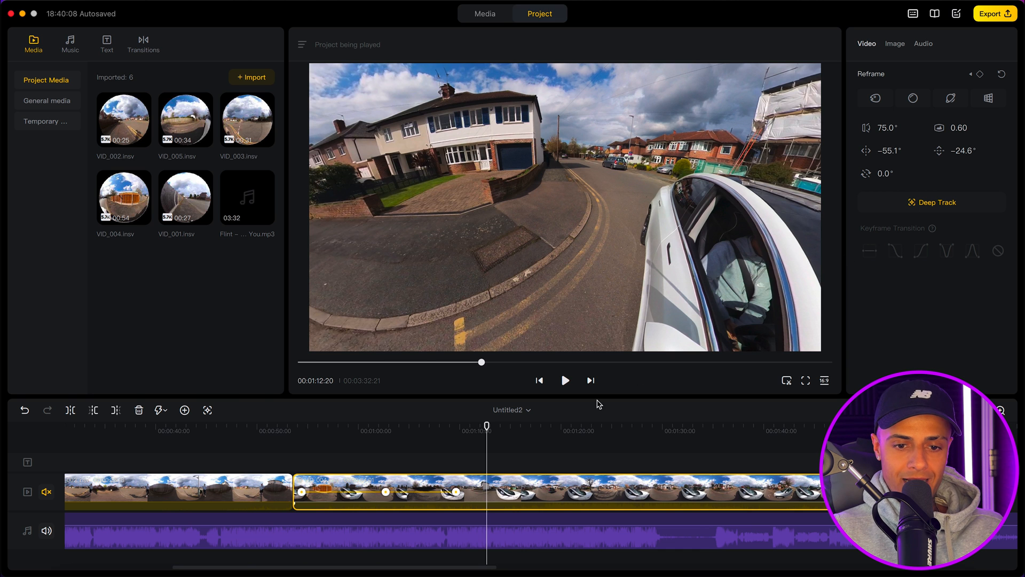
left_click(421, 435)
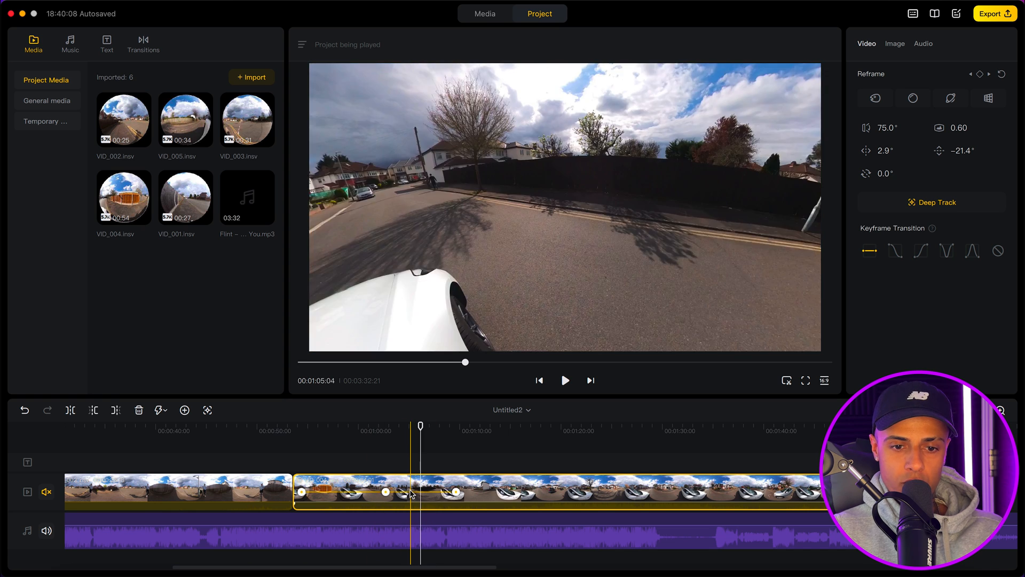
left_click(872, 253)
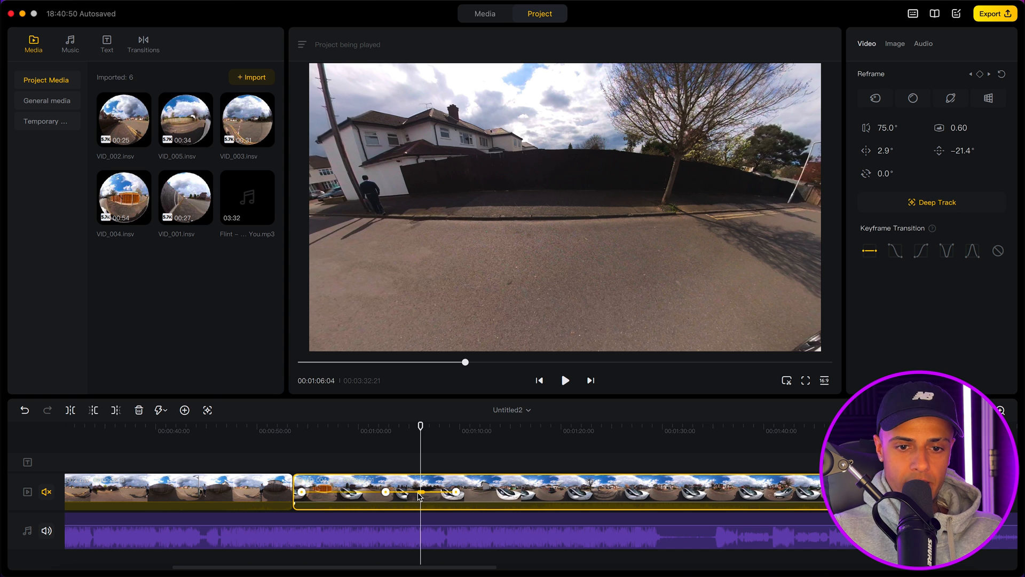
Try the Color Plus image processing on the third clip and switch it back off.
left_click(419, 497)
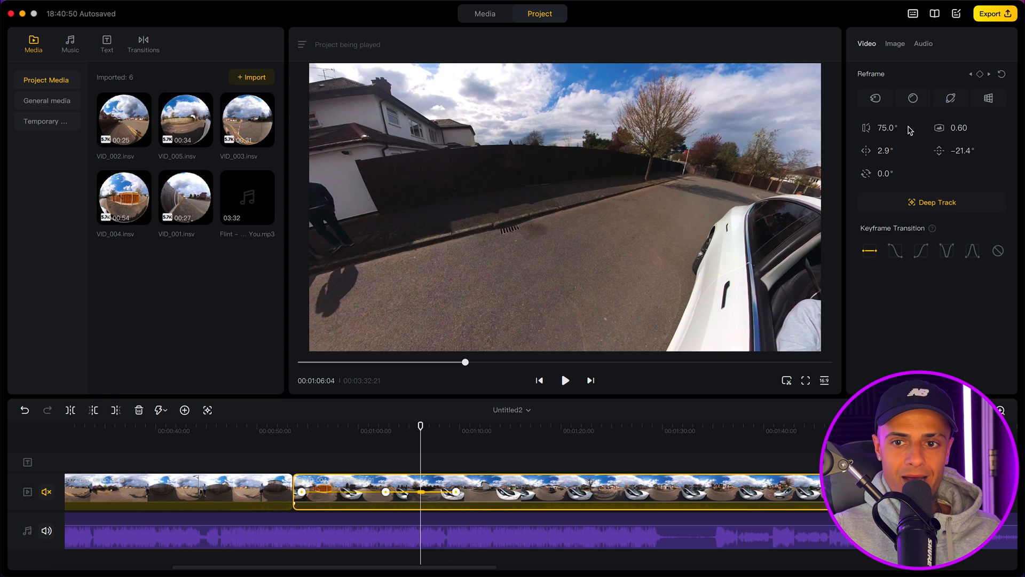
left_click(896, 45)
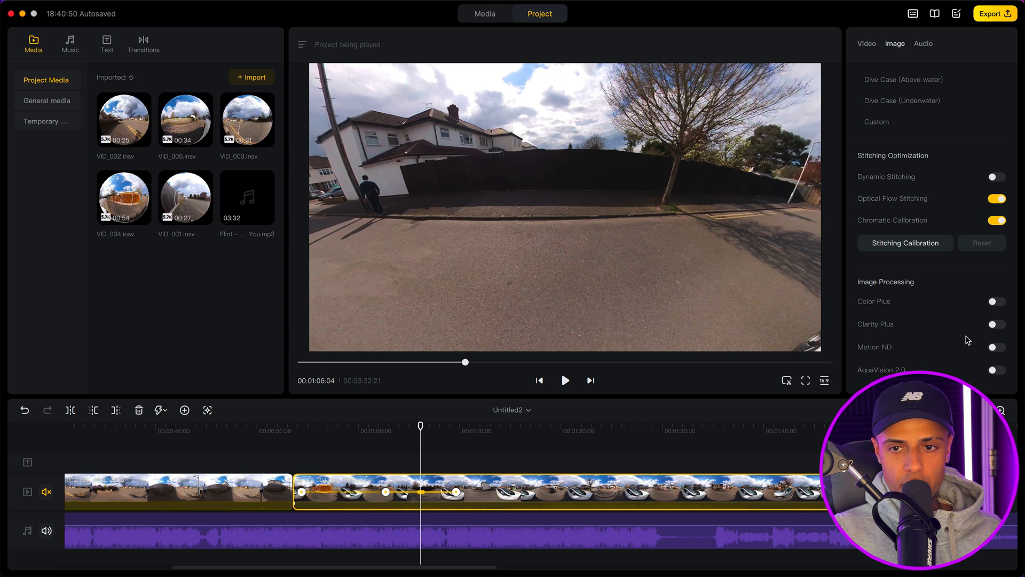
left_click(996, 303)
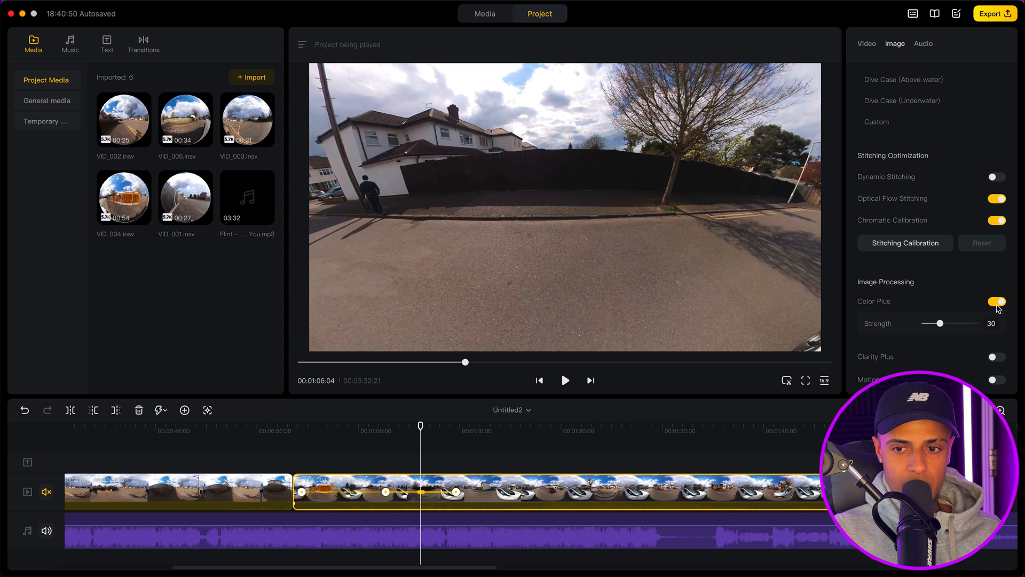
left_click(996, 303)
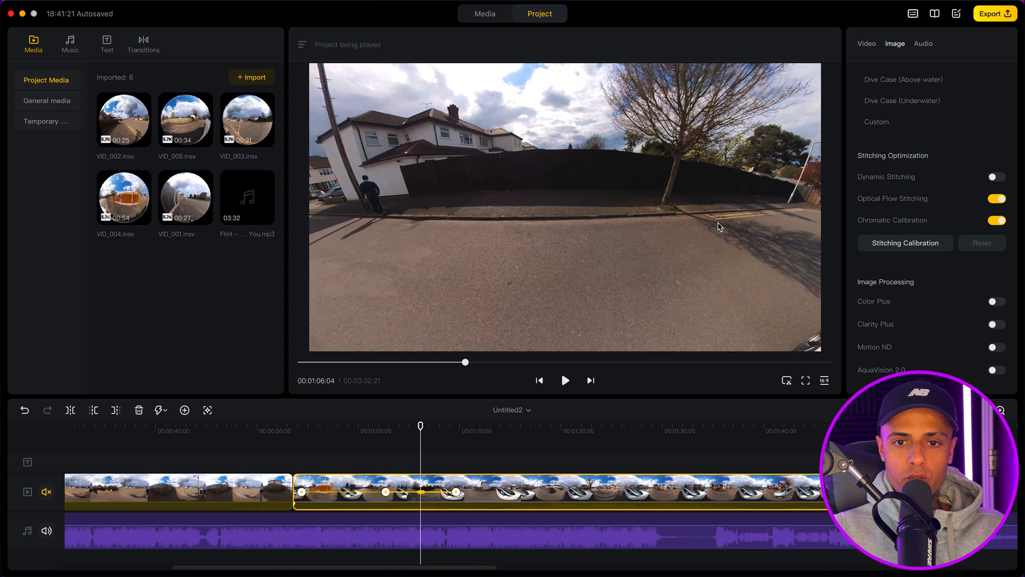
View the project's export settings and compare them with the reframed video export settings for VID_001.insv in the media workspace.
left_click(981, 16)
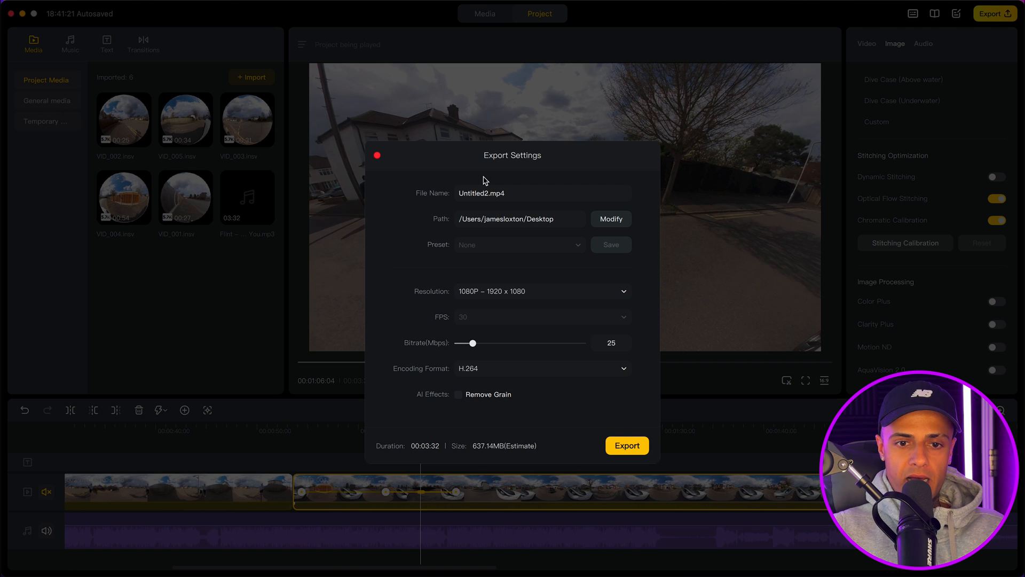
left_click(377, 156)
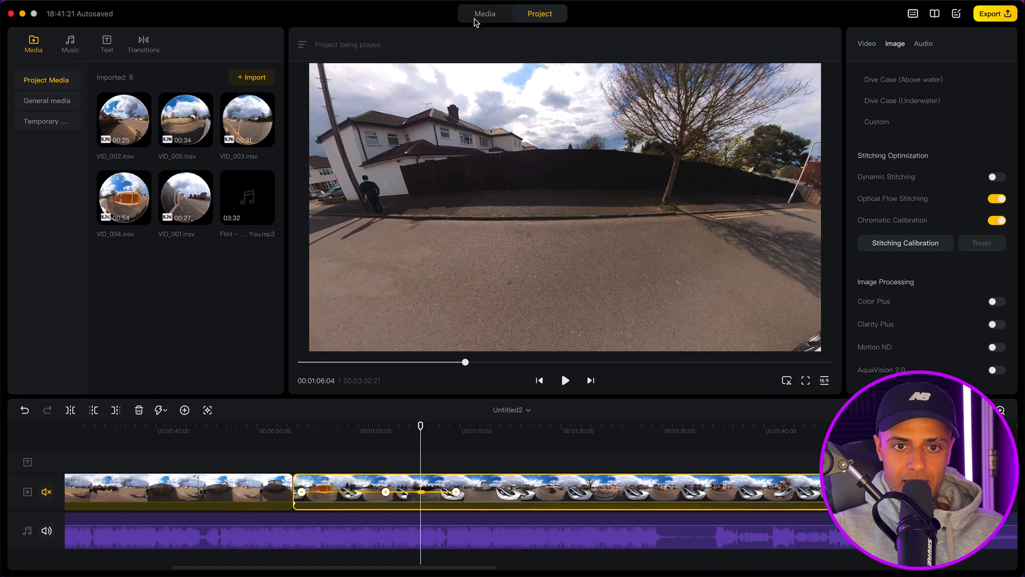
left_click(480, 16)
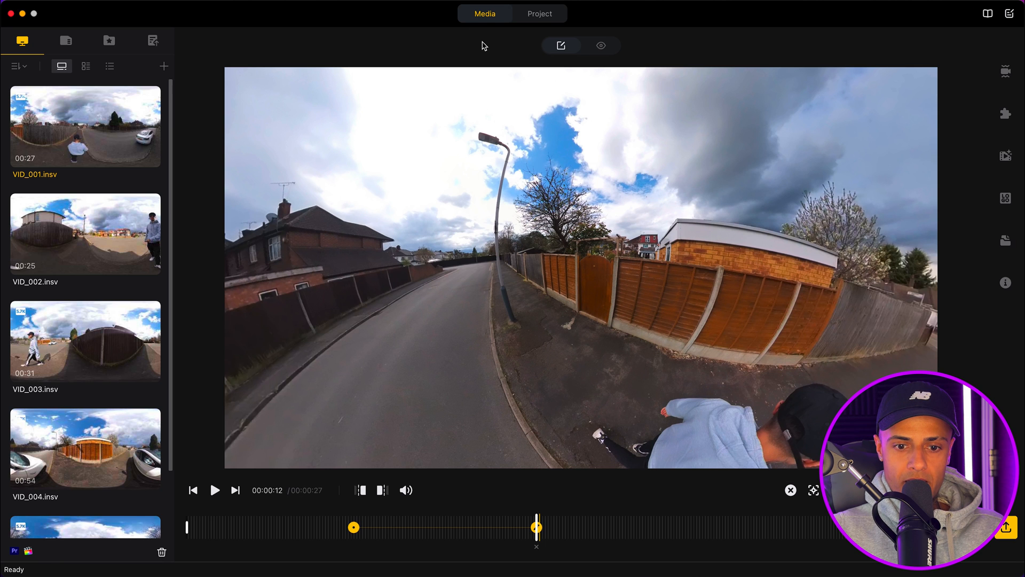
left_click(1006, 529)
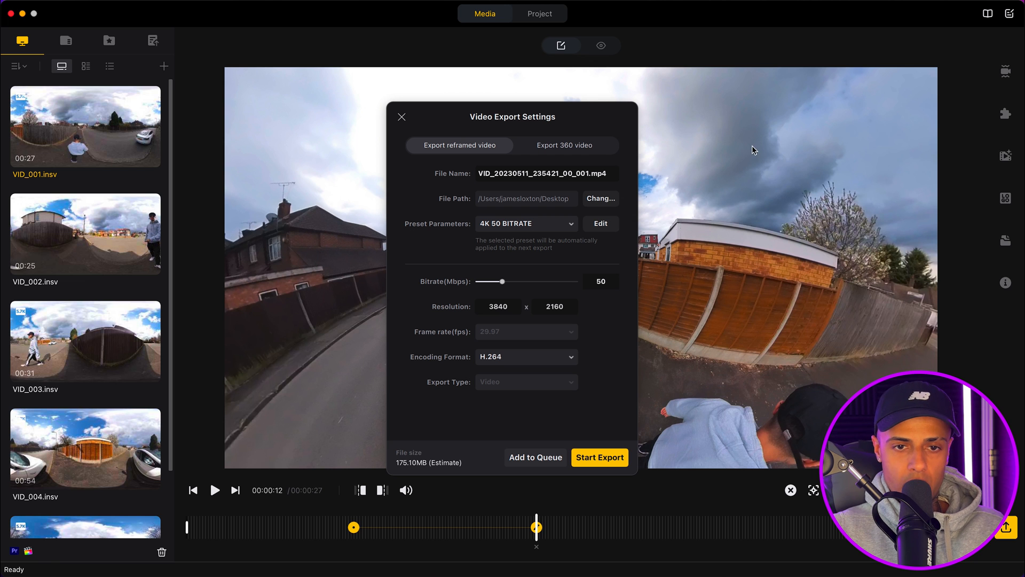
left_click(402, 116)
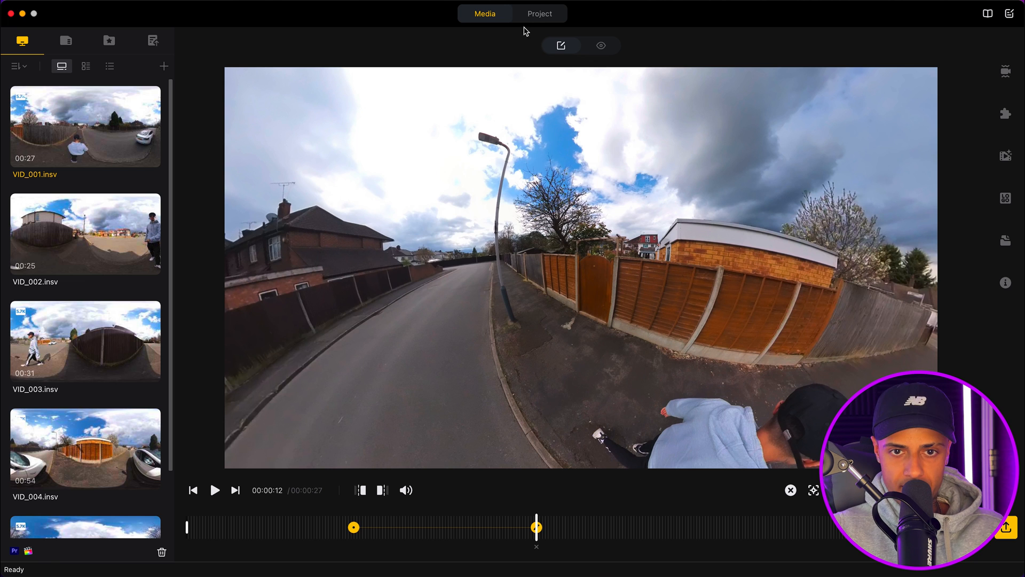
Return to the project workspace, examine the resolution choices in its export settings, and close the settings without exporting.
left_click(539, 16)
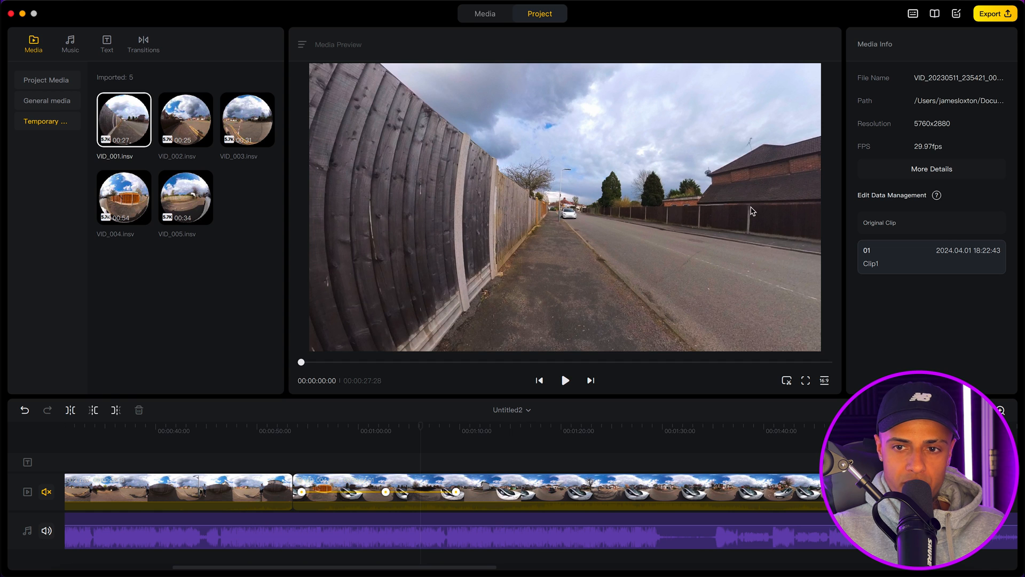
left_click(996, 17)
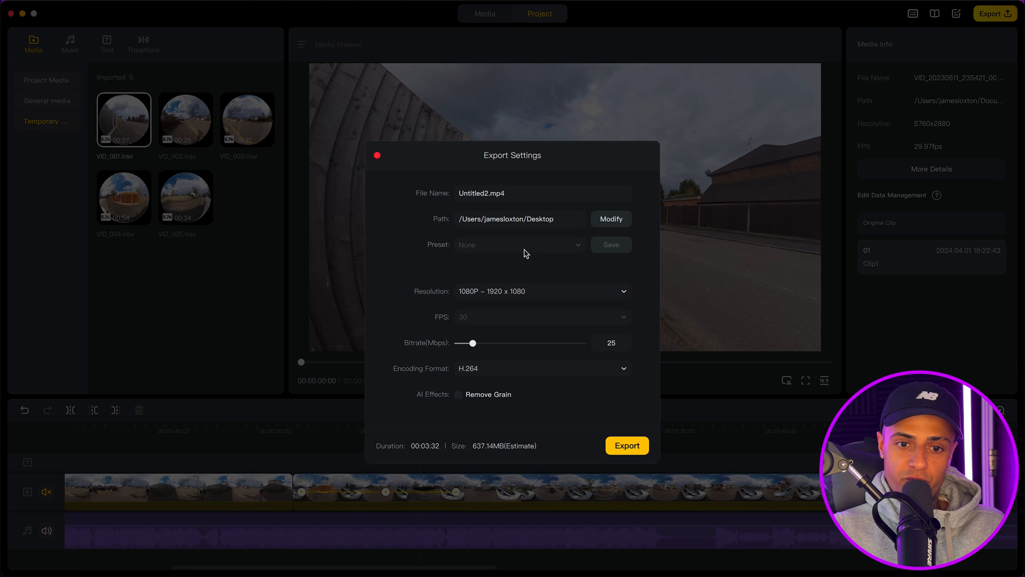
left_click(600, 297)
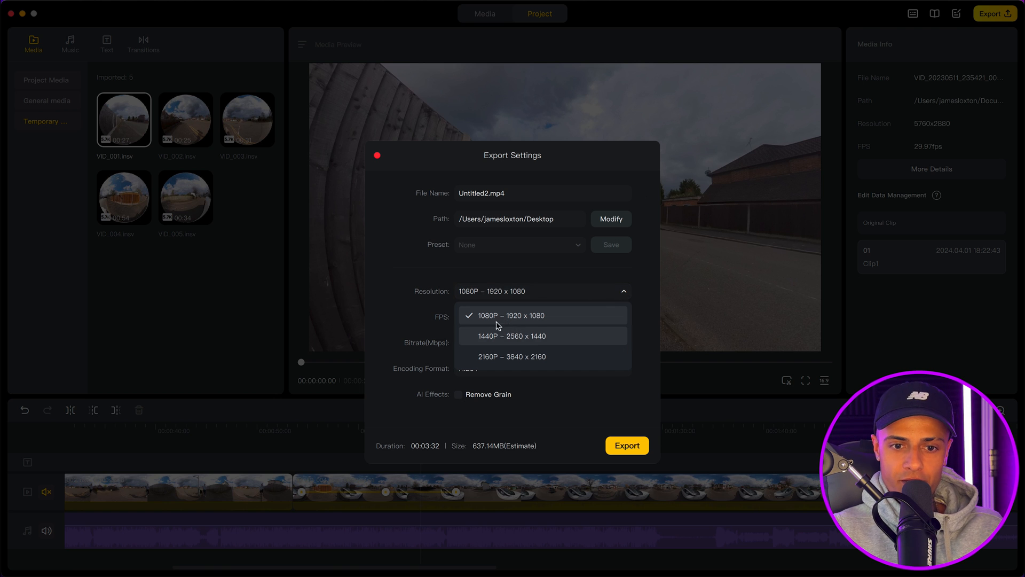
left_click(422, 275)
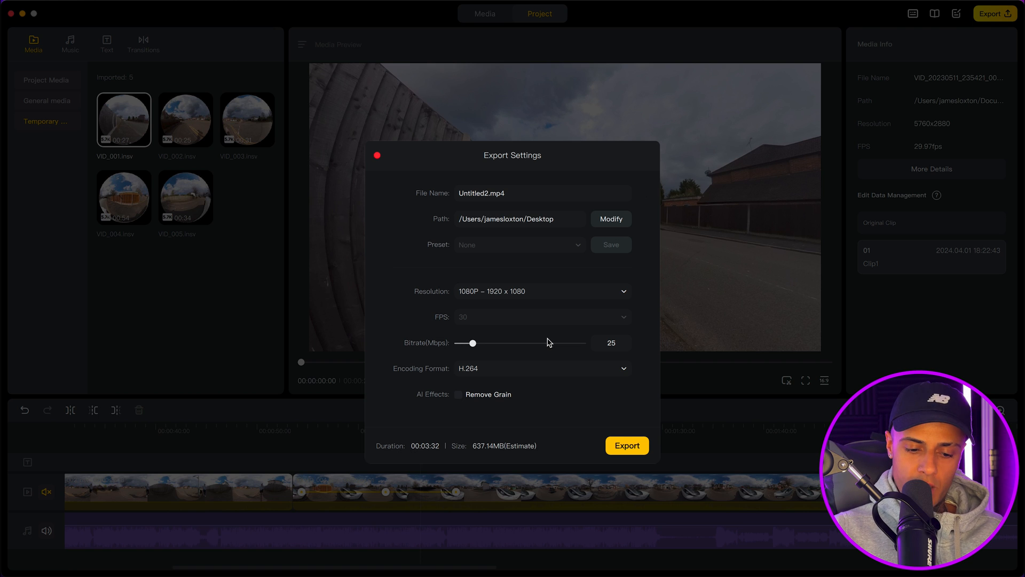
left_click(377, 156)
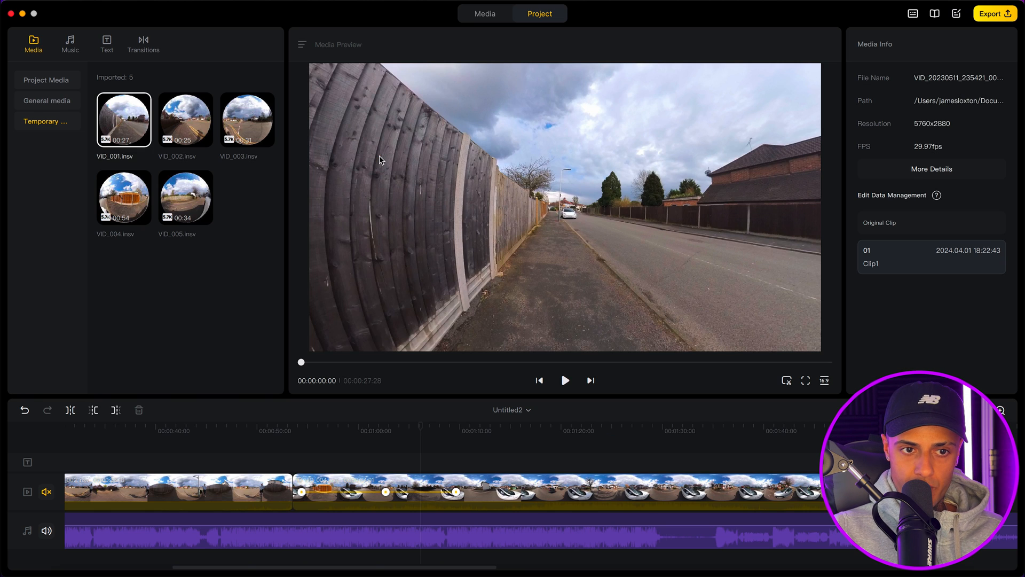